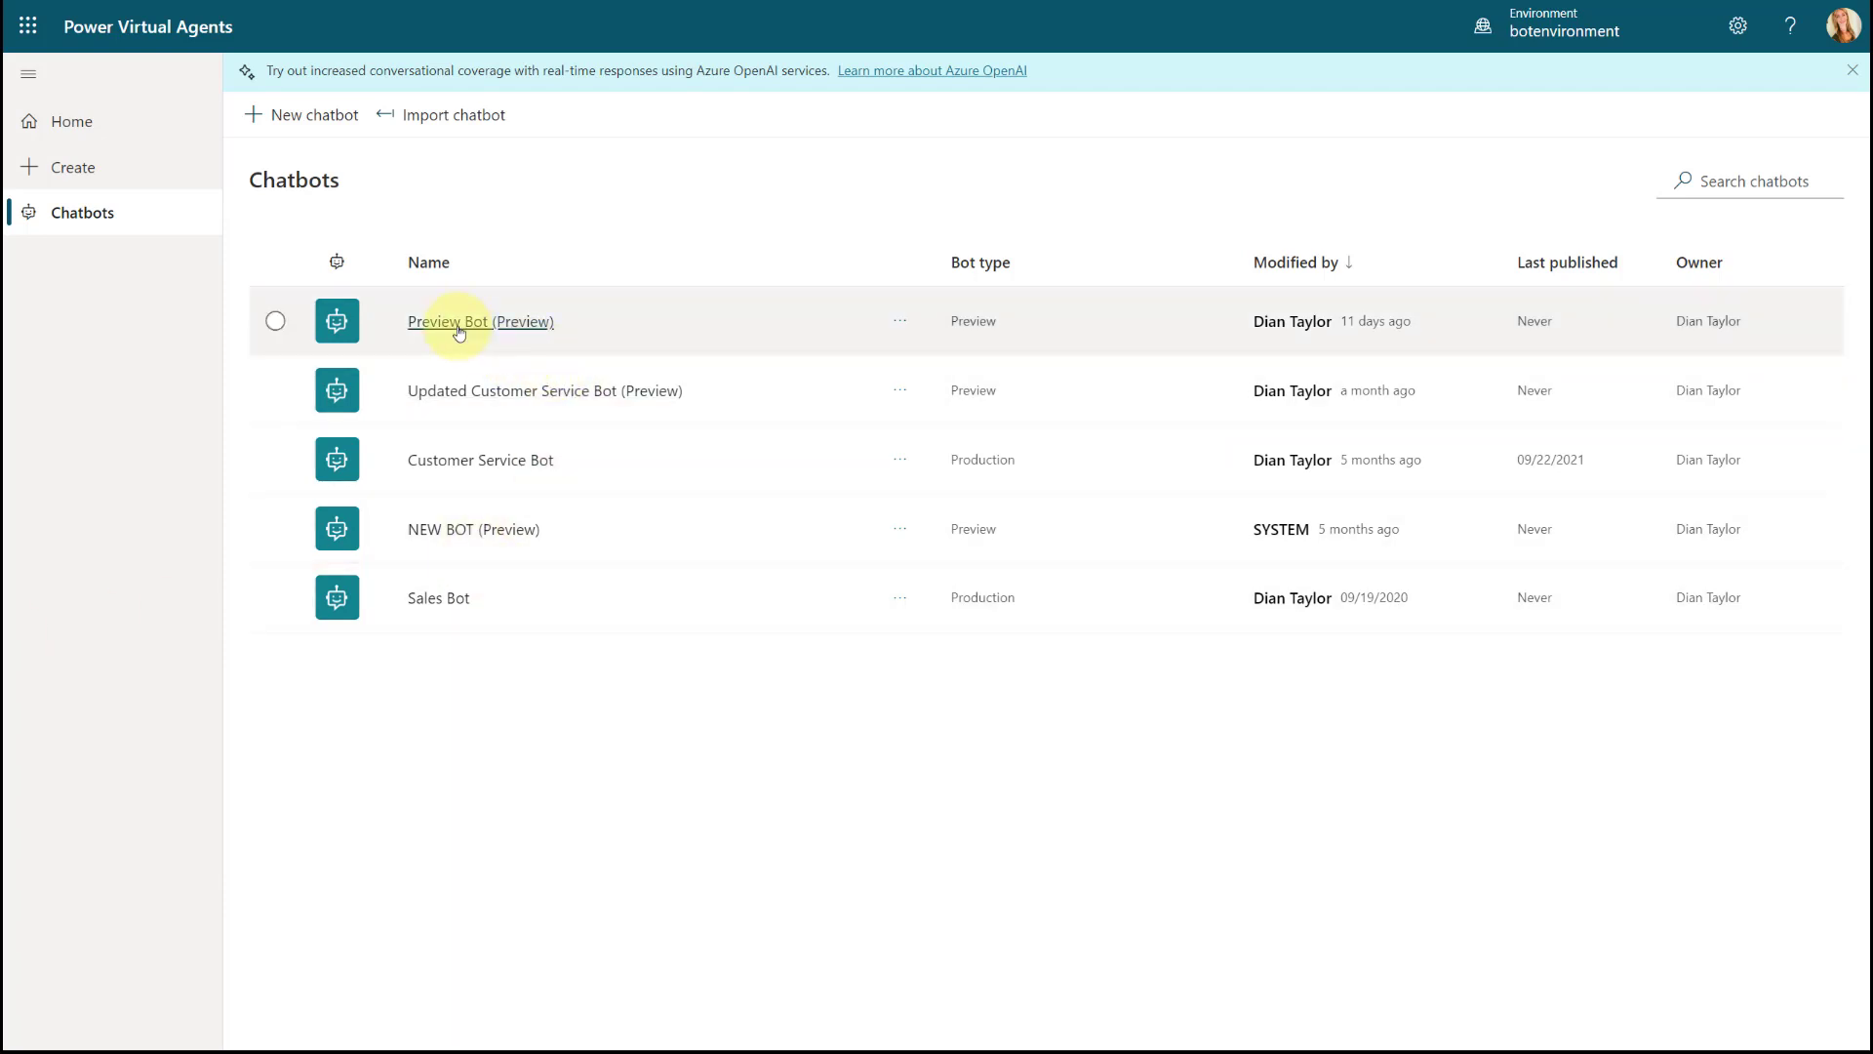
- Go to Preview Bot's Topics page and expand the New topic options
left_click(460, 323)
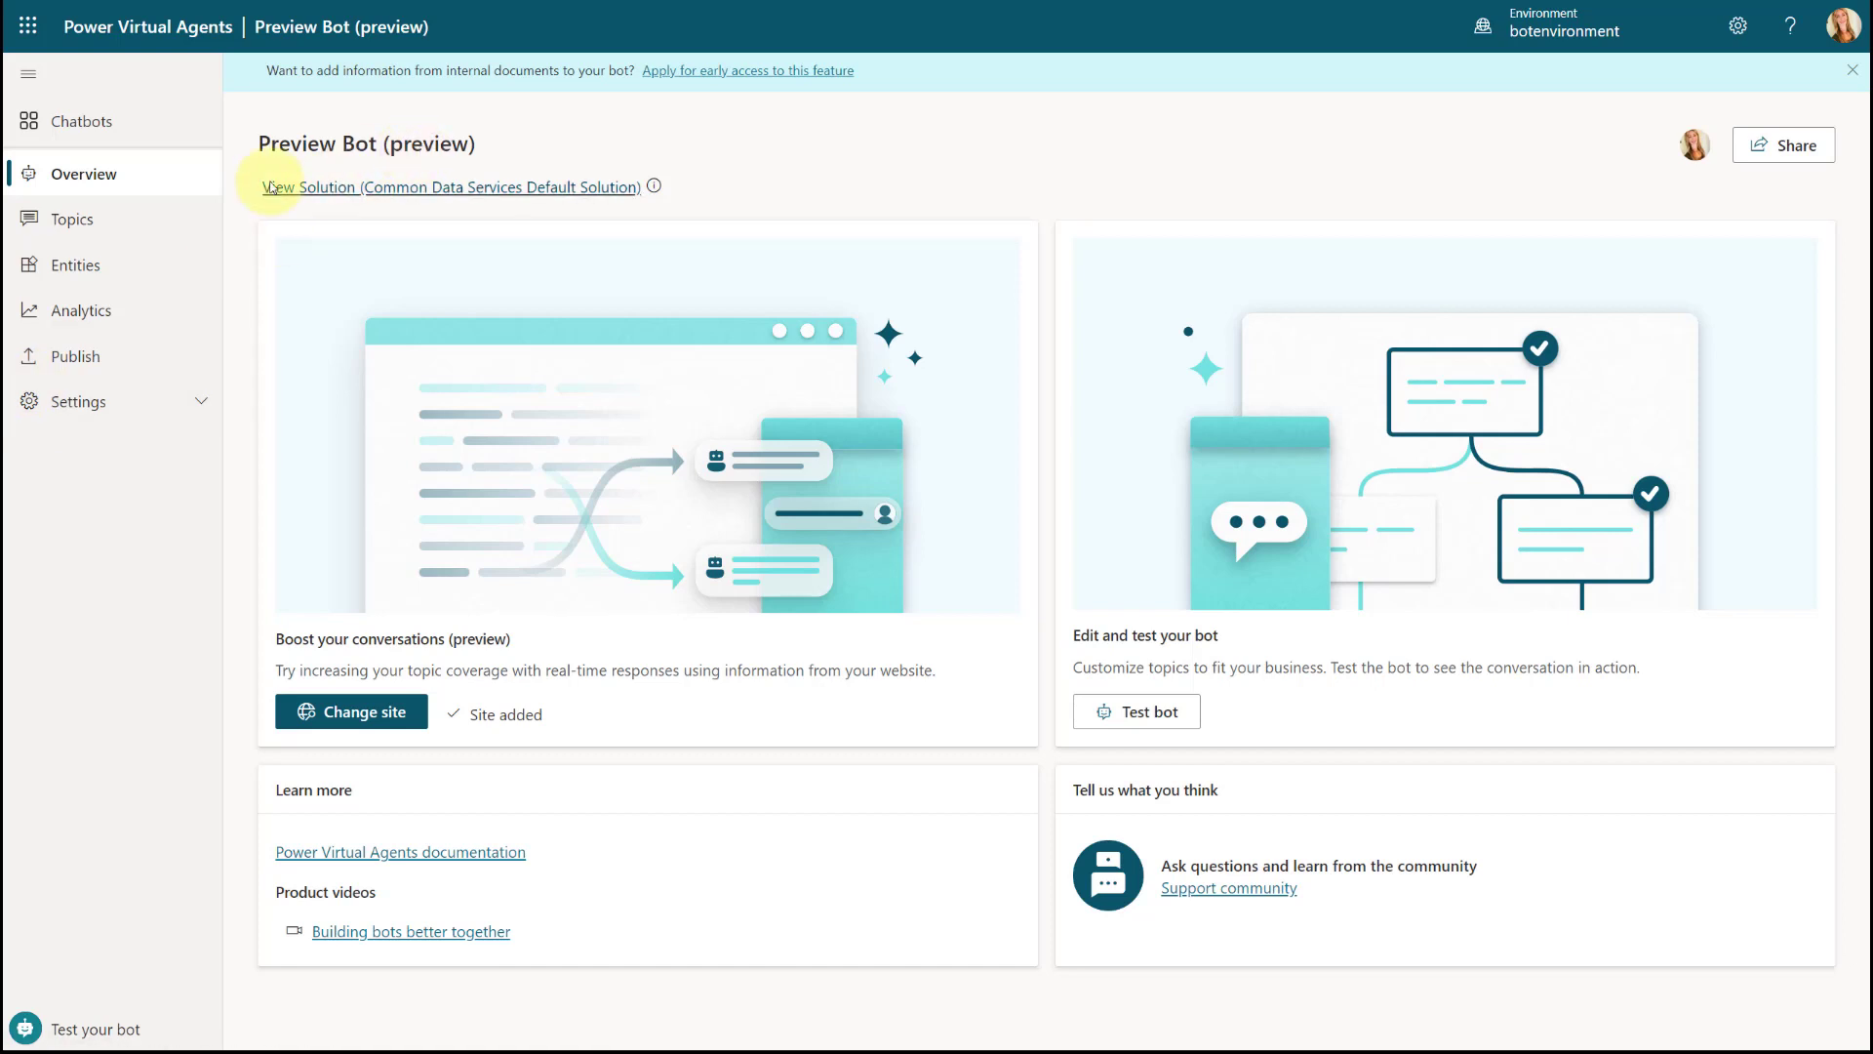
left_click(84, 227)
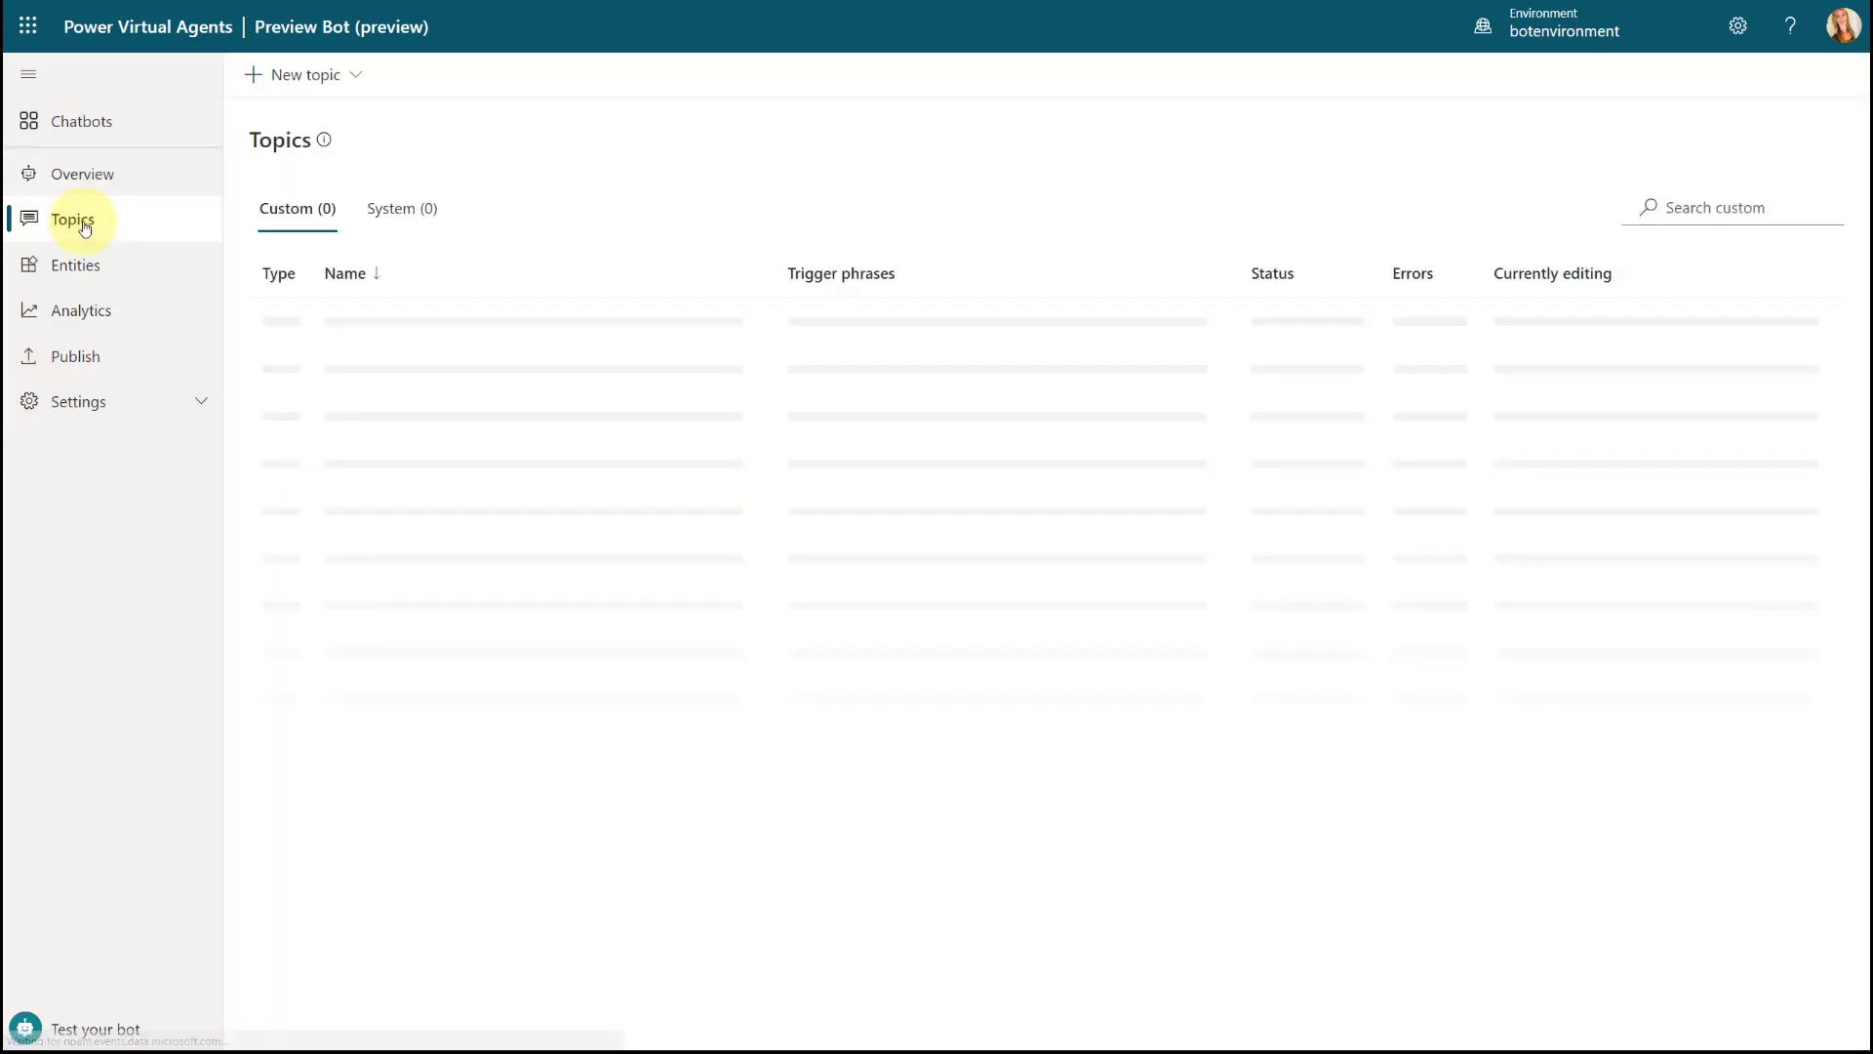
left_click(357, 80)
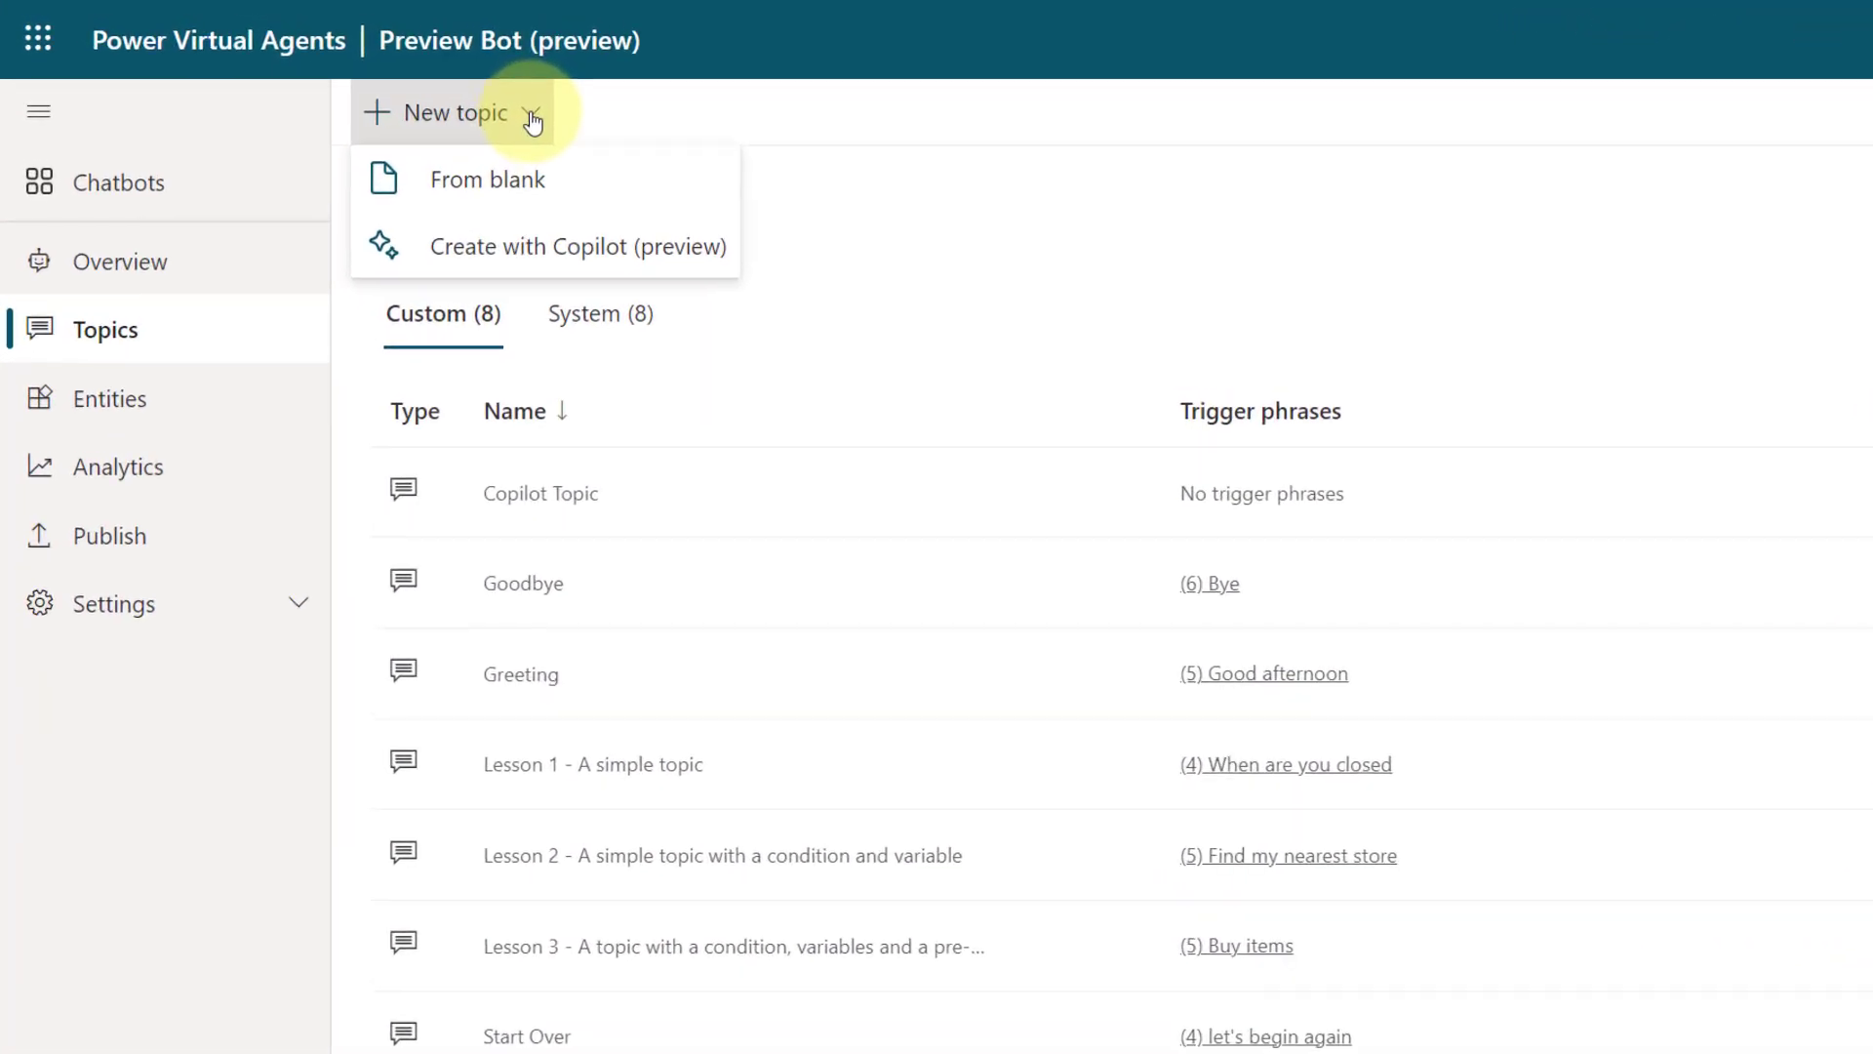
- Have Copilot generate 'Pizza Ordering Topic' from the pizza-ordering example description
left_click(669, 252)
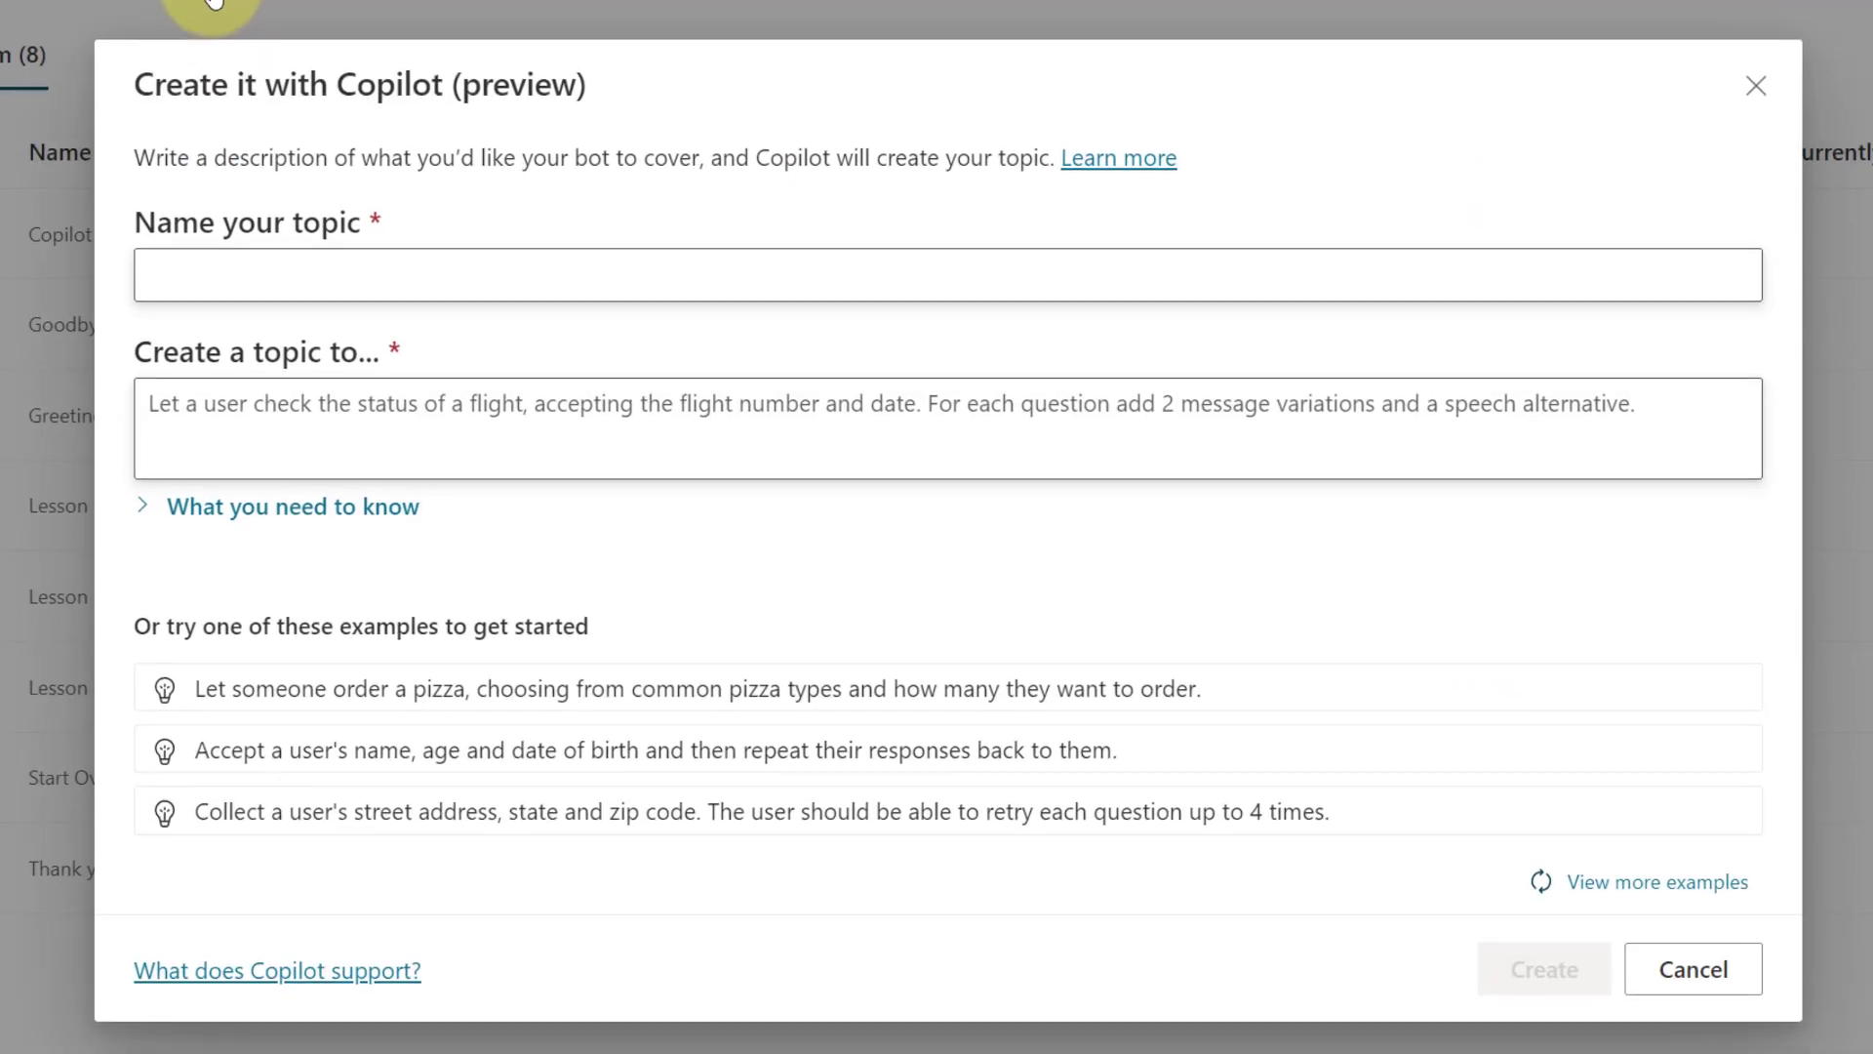
left_click(295, 274)
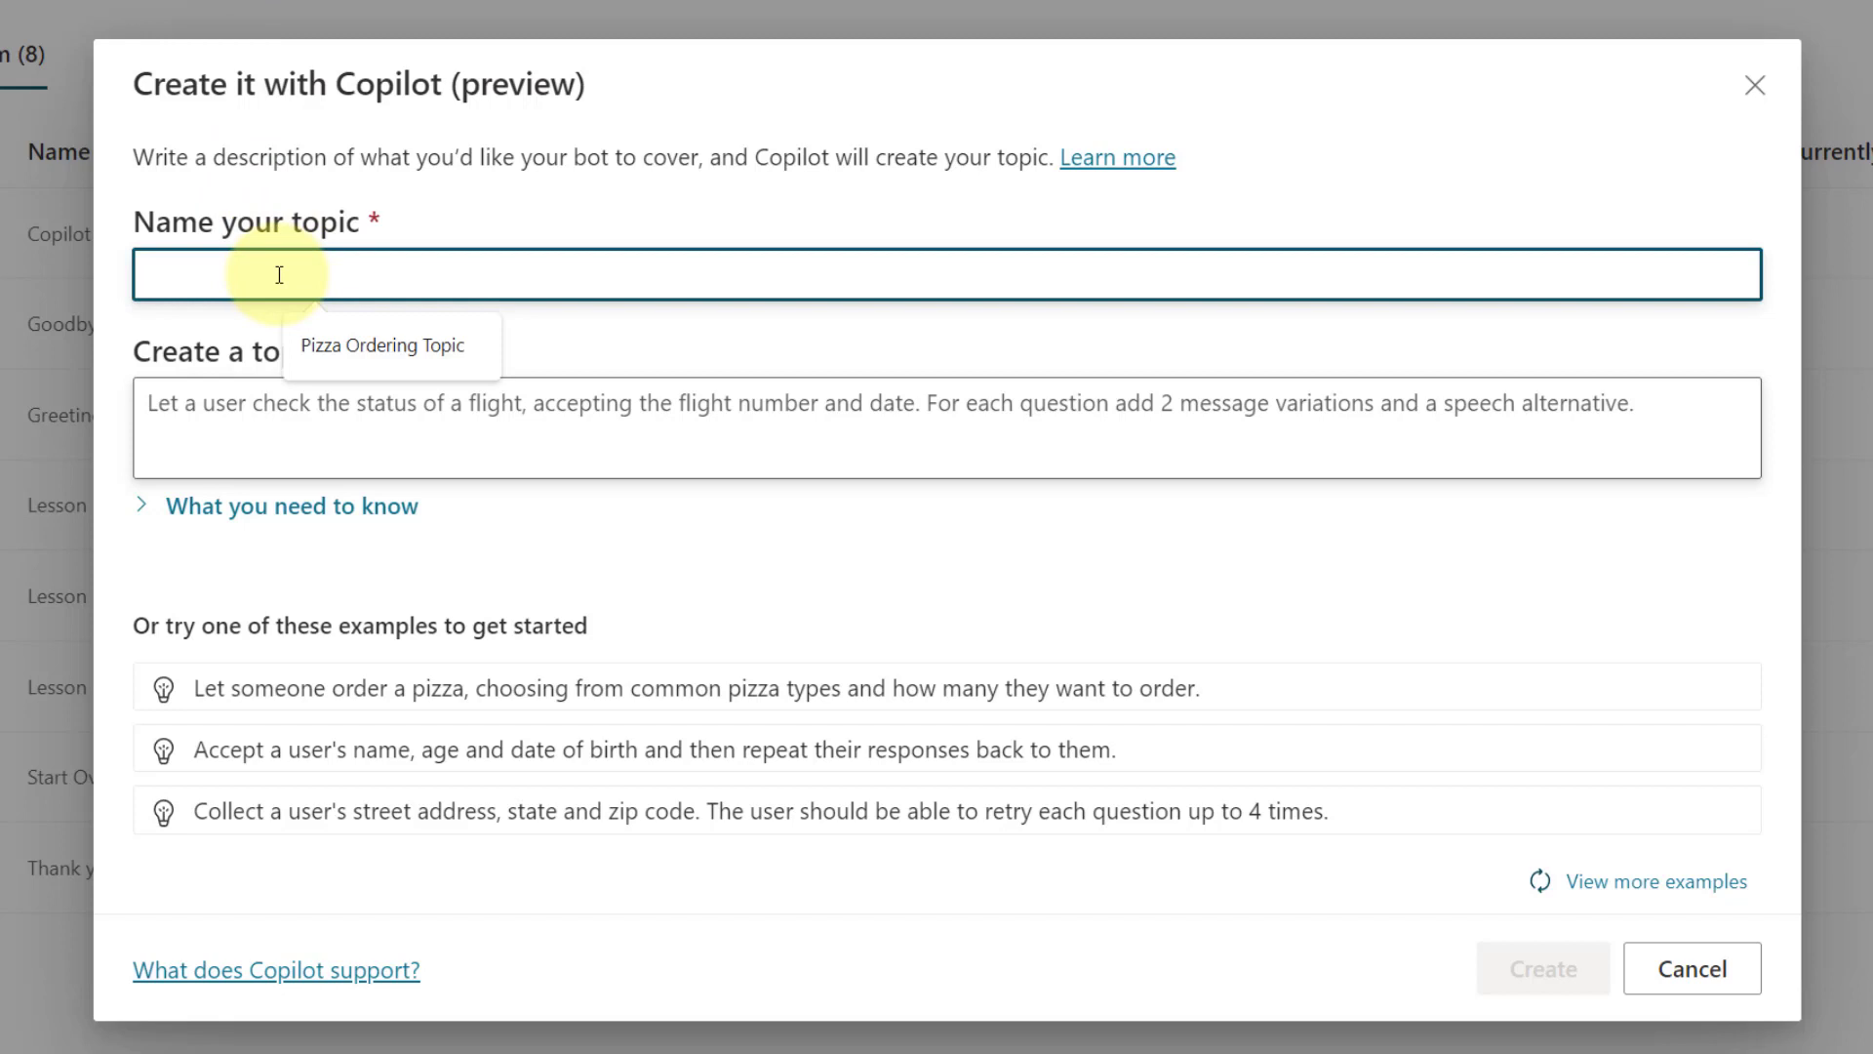
left_click(440, 349)
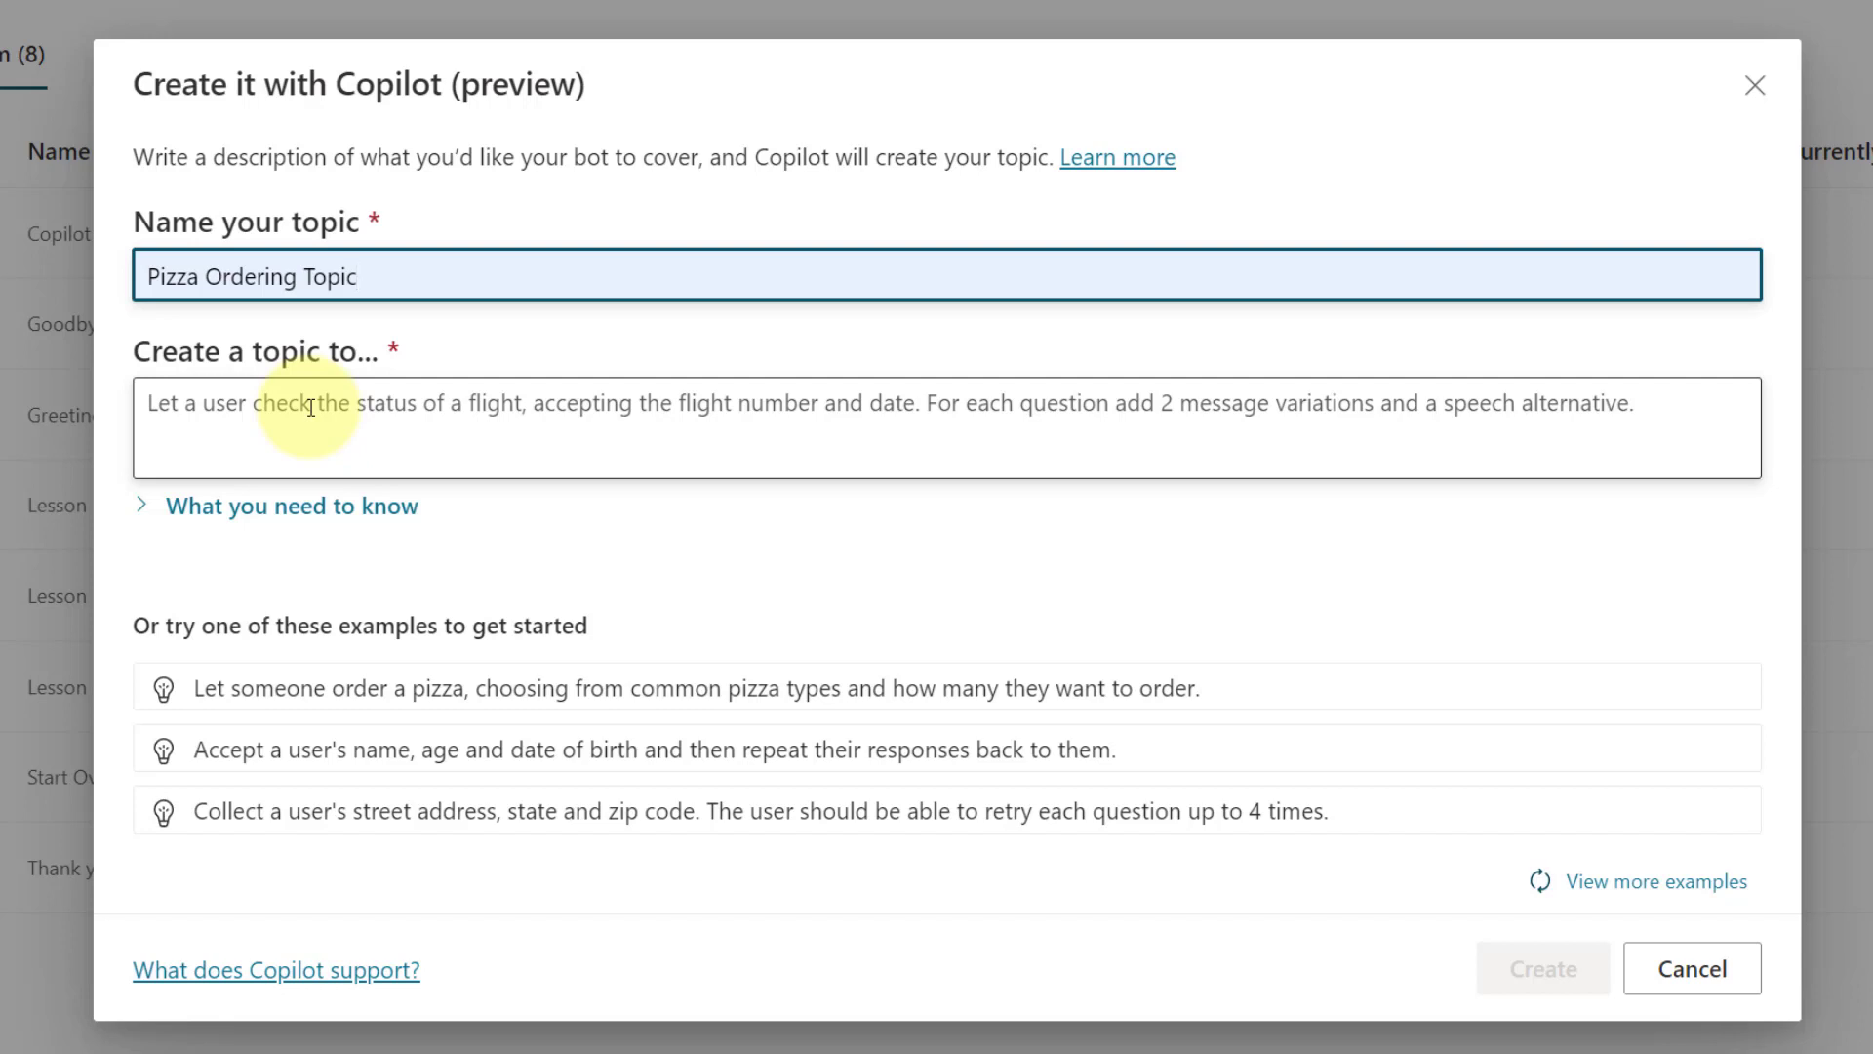
left_click(388, 706)
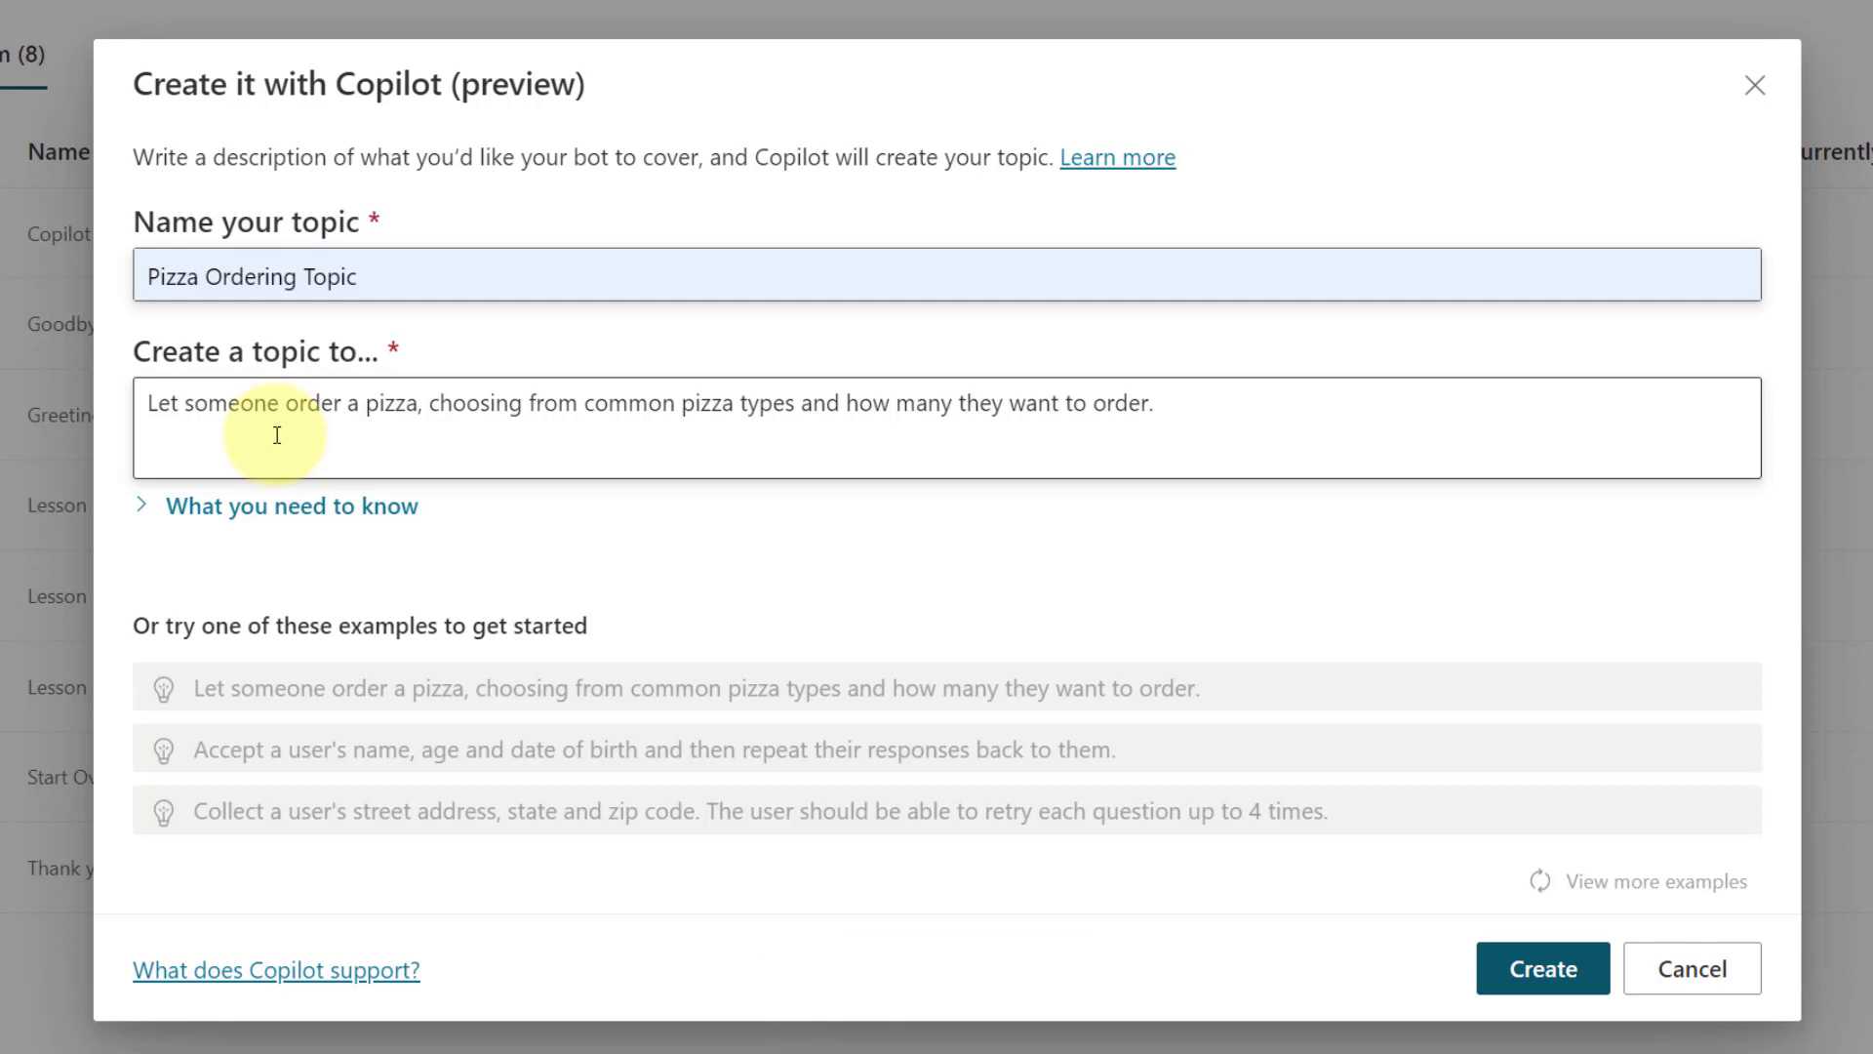
left_click(1540, 969)
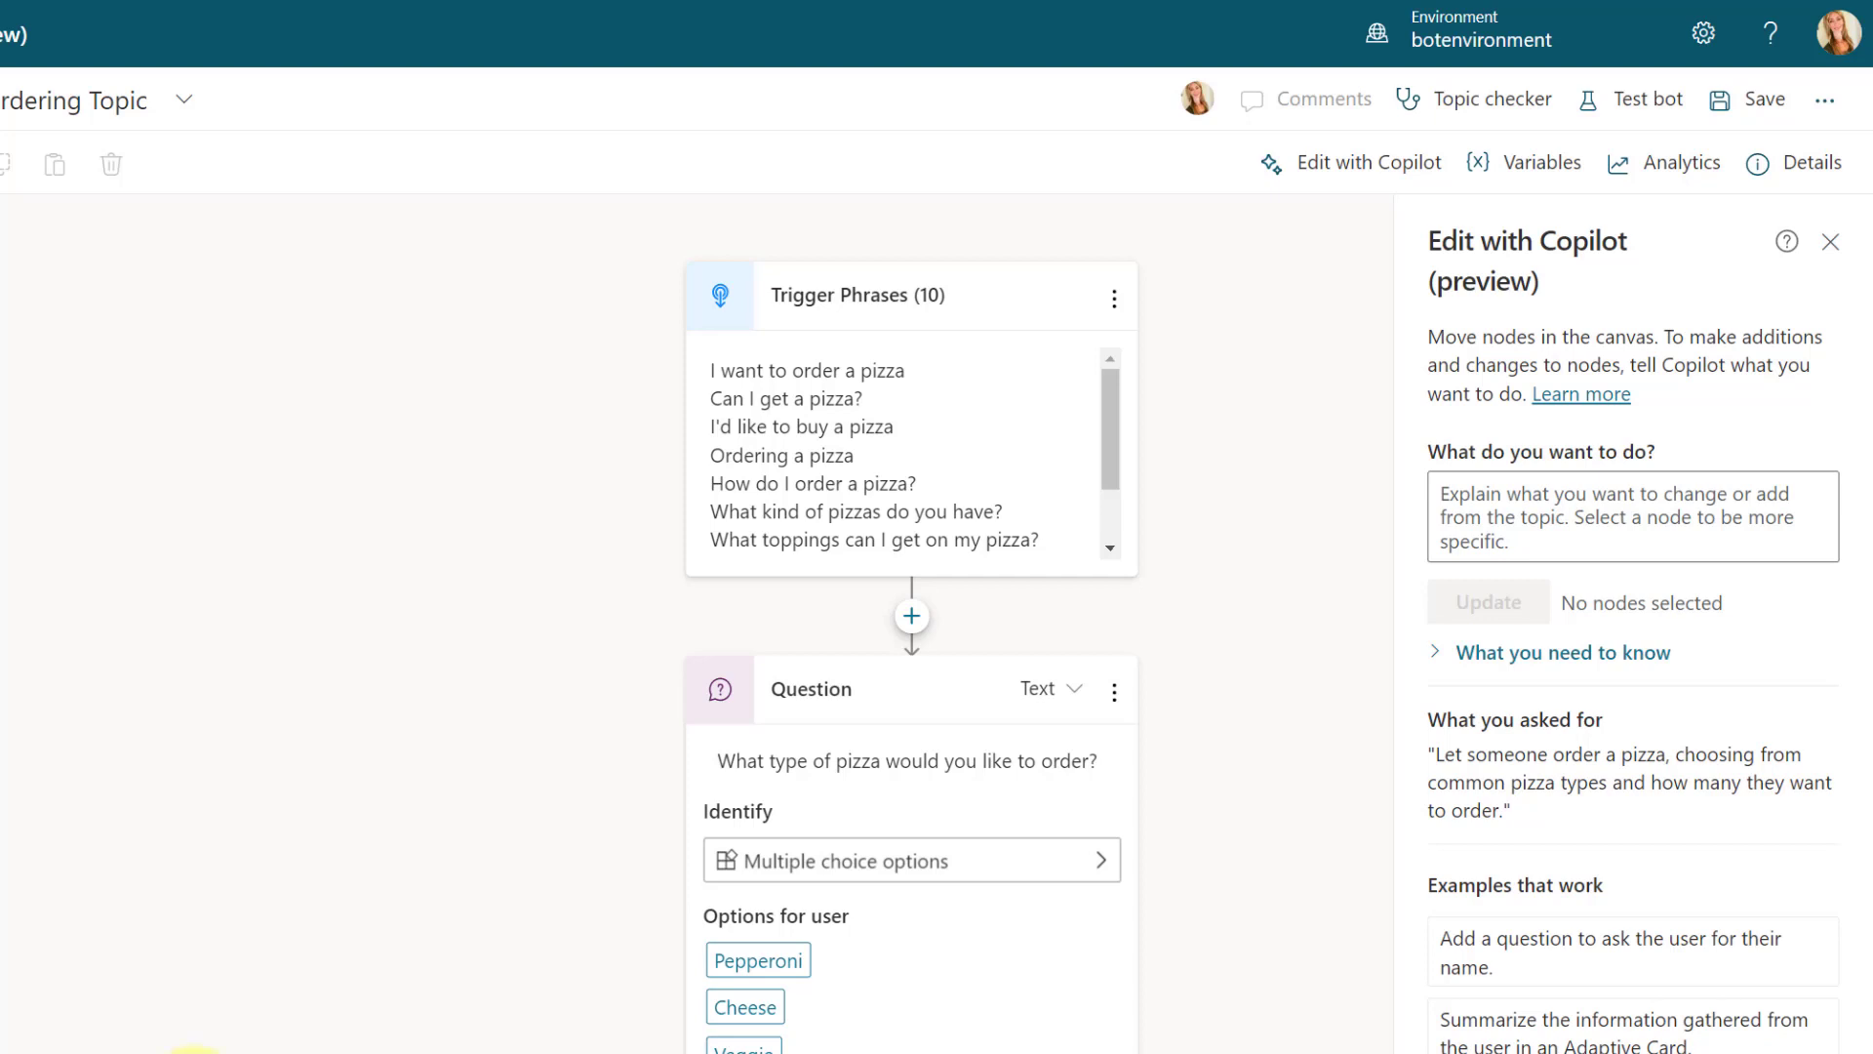
- Scroll through the generated trigger phrases, pizza type and quantity questions, and closing message
scroll(195, 1049, "down", 1)
scroll(195, 1050, "down", 2)
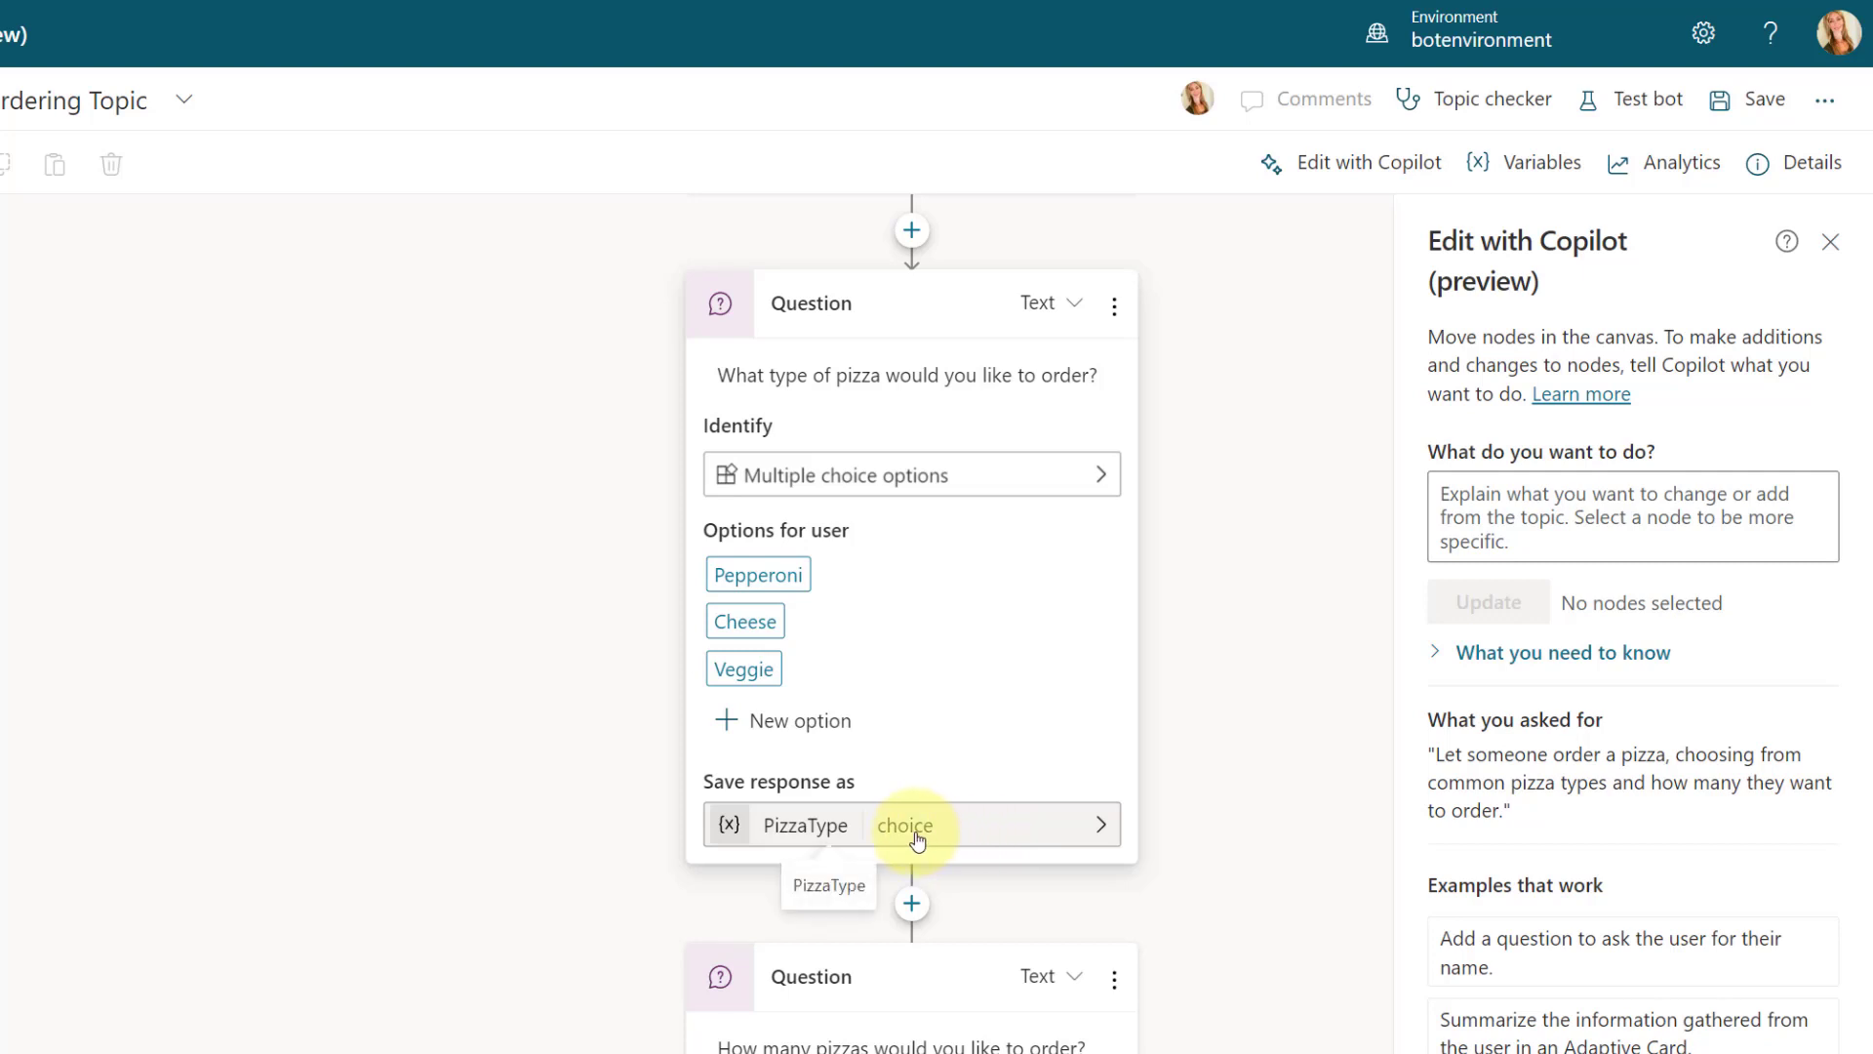
scroll(1044, 836, "down", 3)
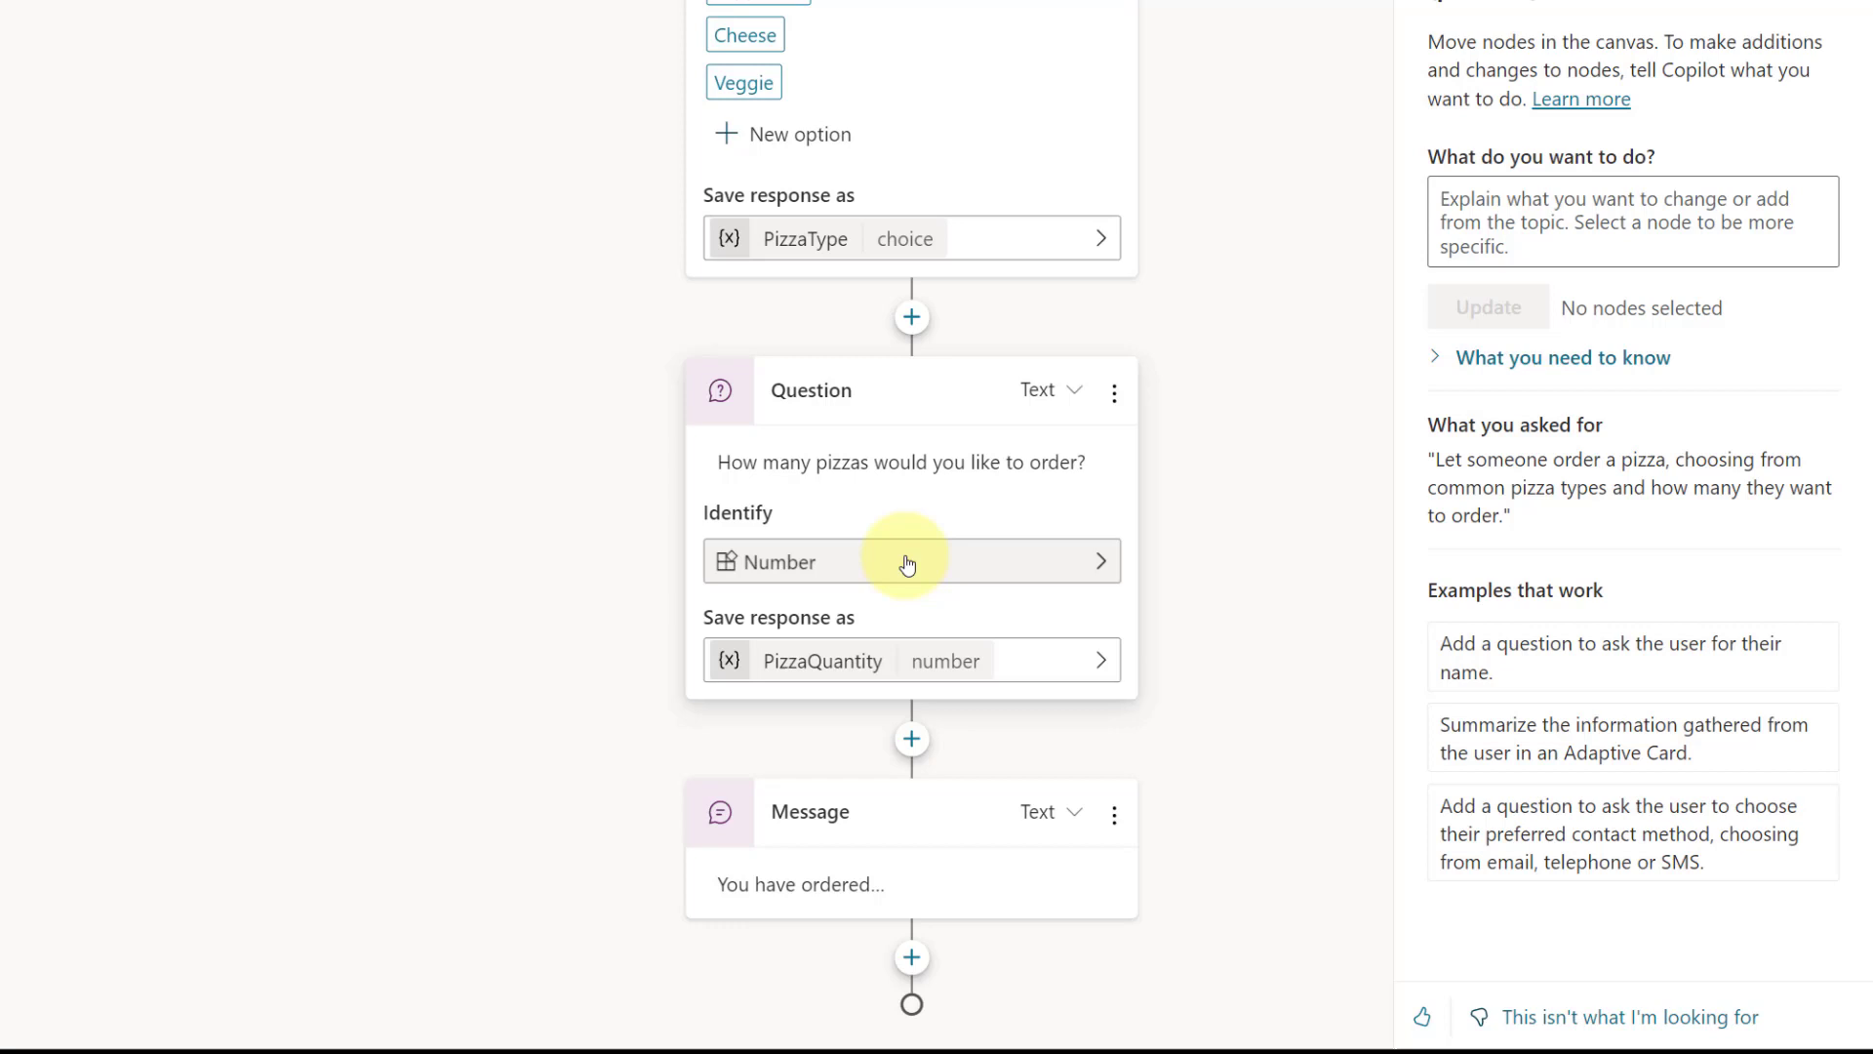
- Check the 'You have ordered...' summary message, close the Copilot pane, and save the topic
left_click(806, 884)
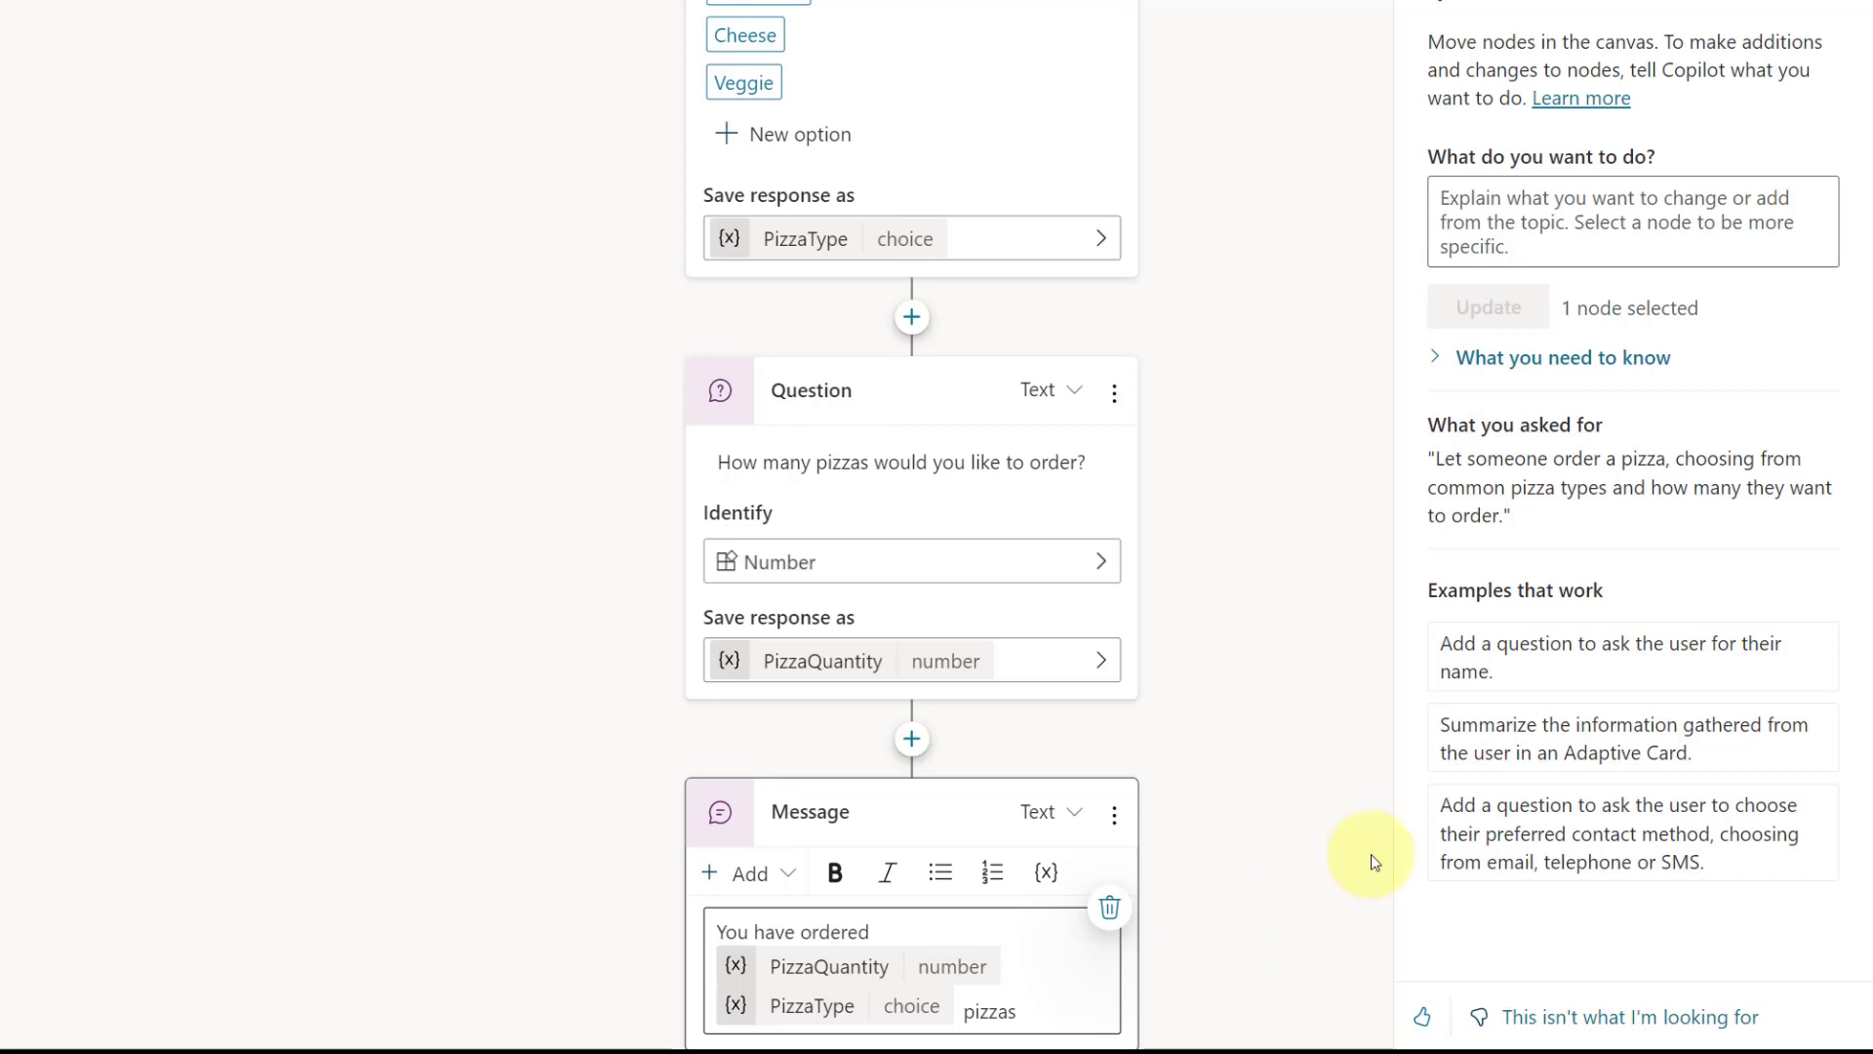
left_click(1810, 172)
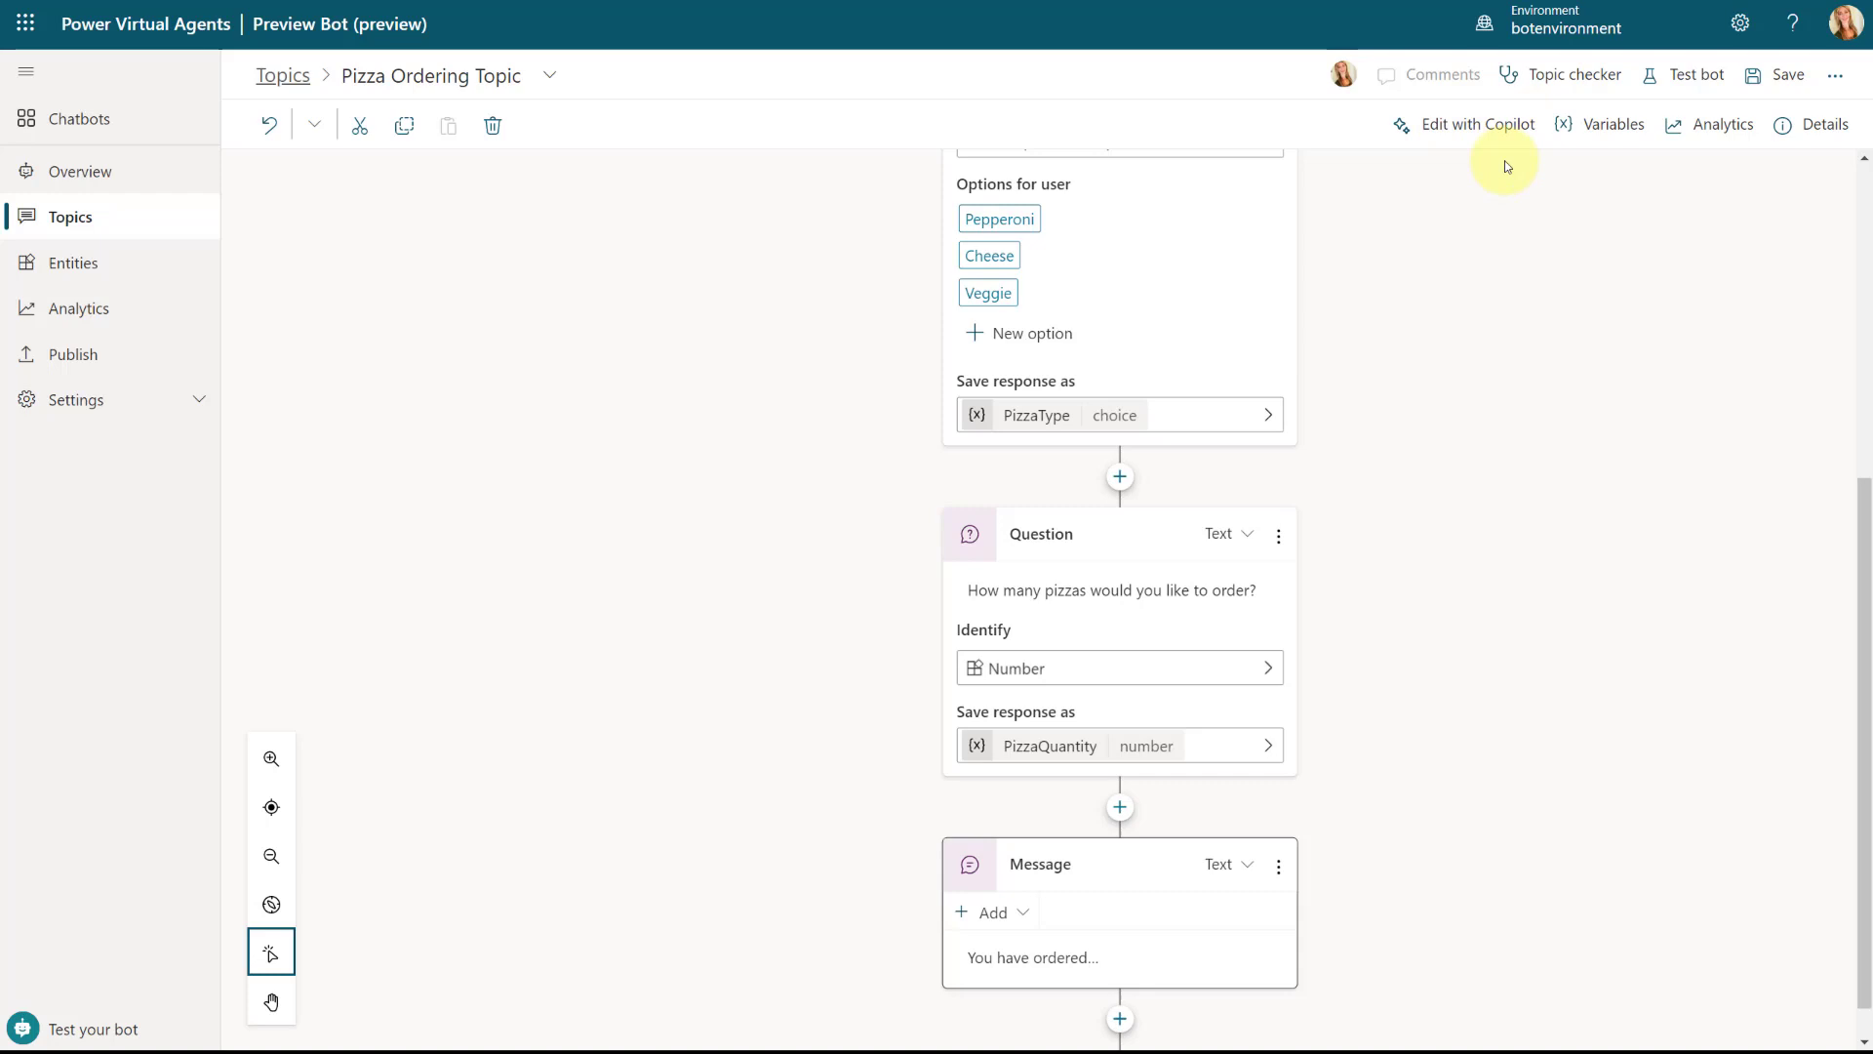
left_click(1774, 78)
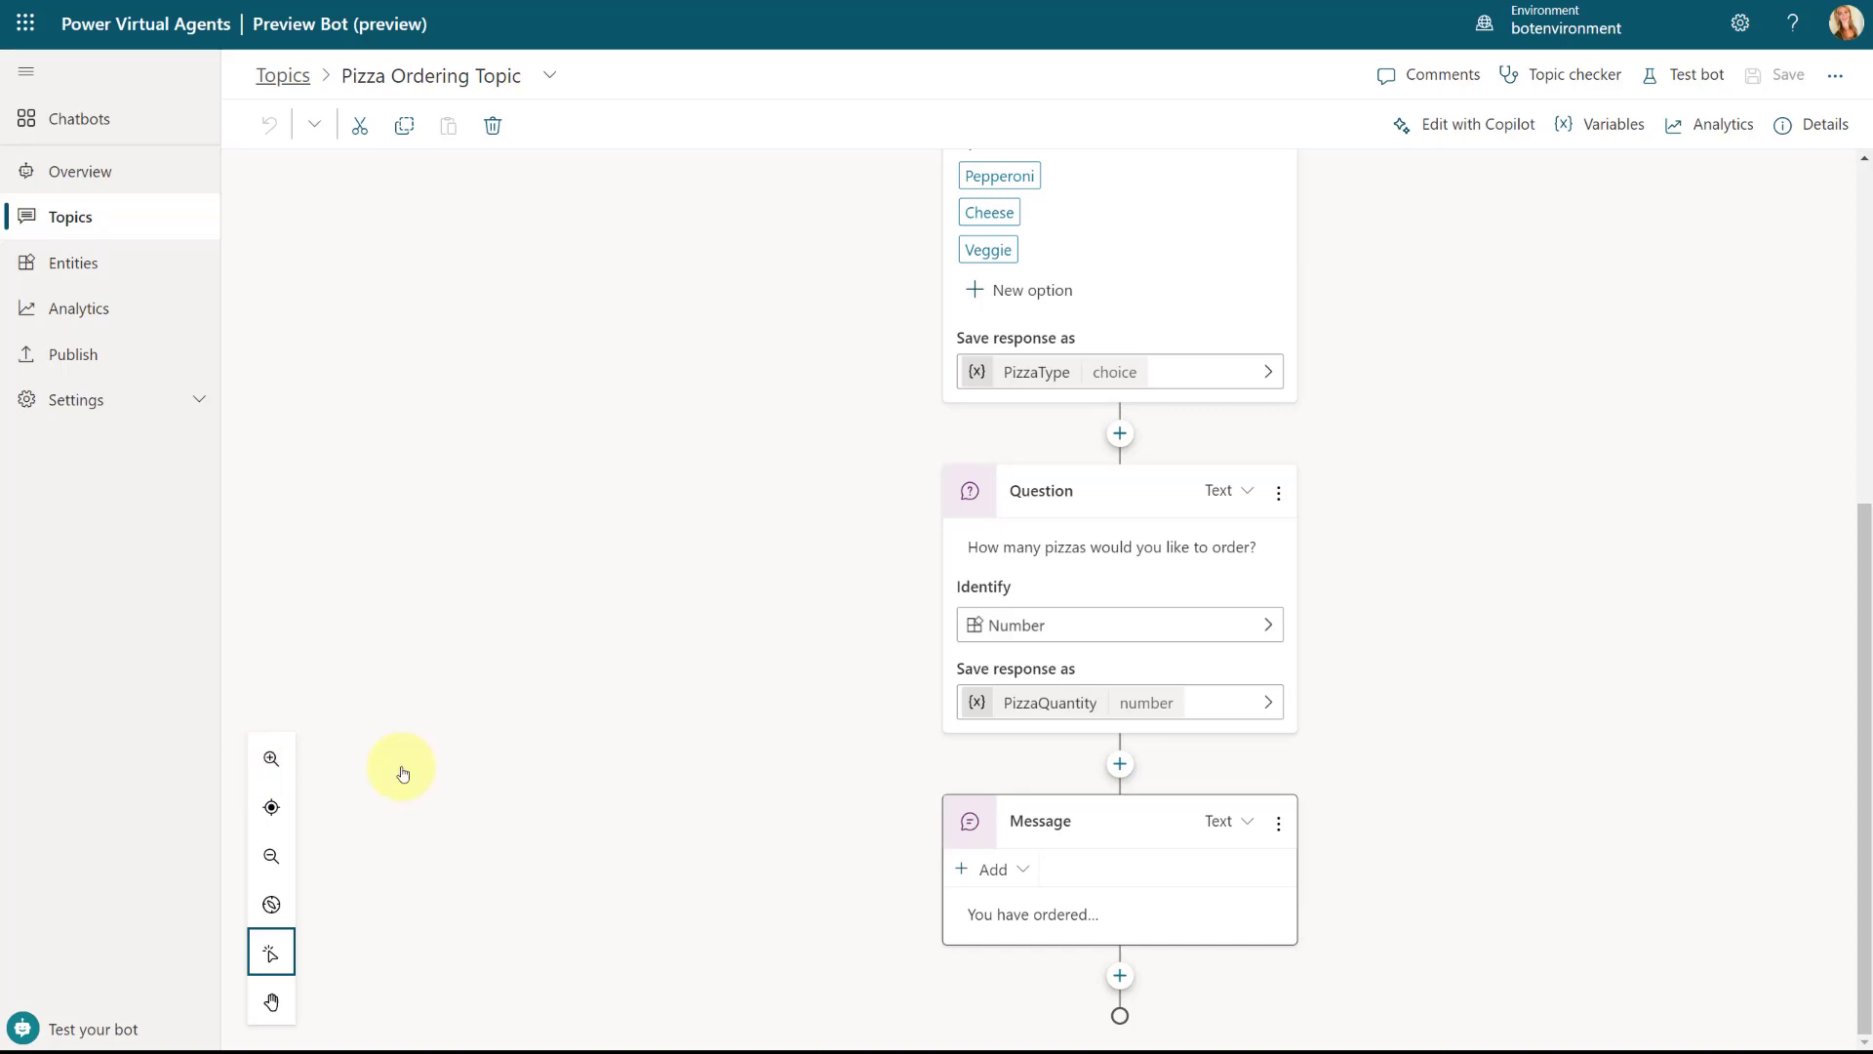
- Ask Copilot to add a question about which common pizza toppings they want
left_click(1442, 133)
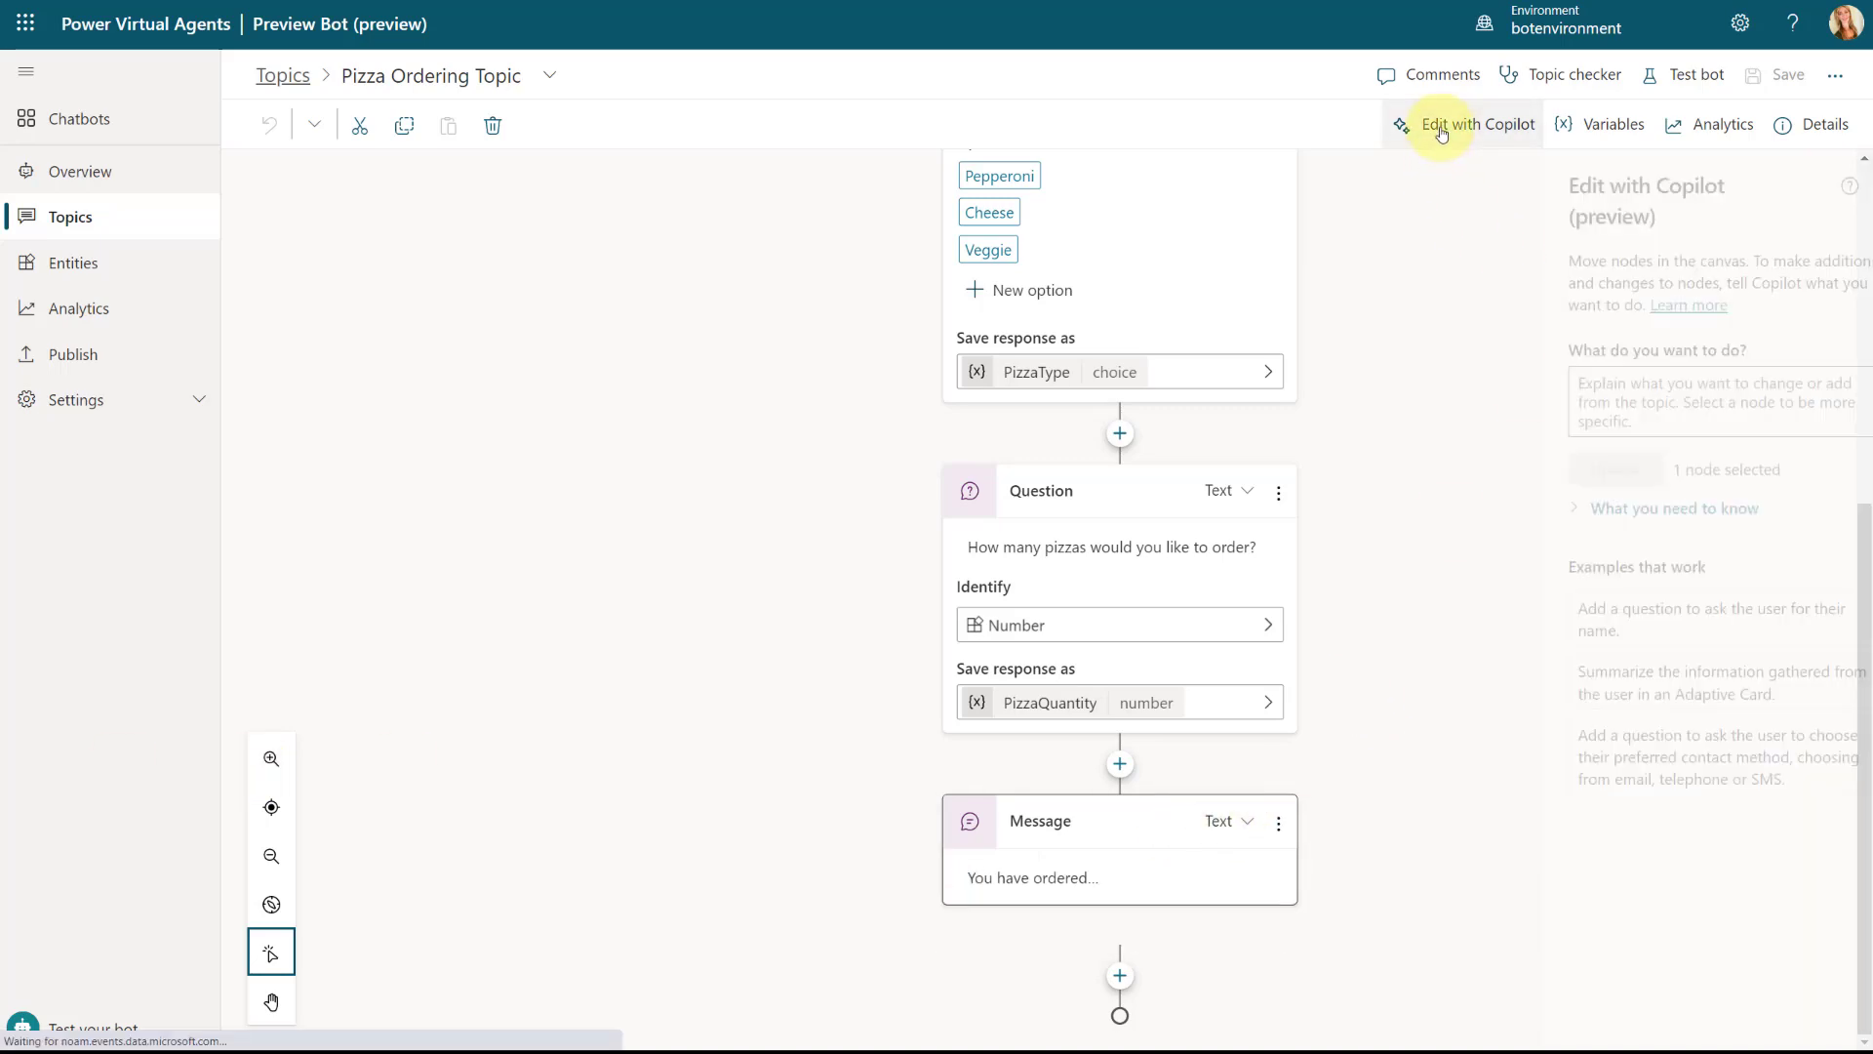
left_click(1580, 376)
type("'Add a question to ask what toppings they want to add. Use common pizza topping type")
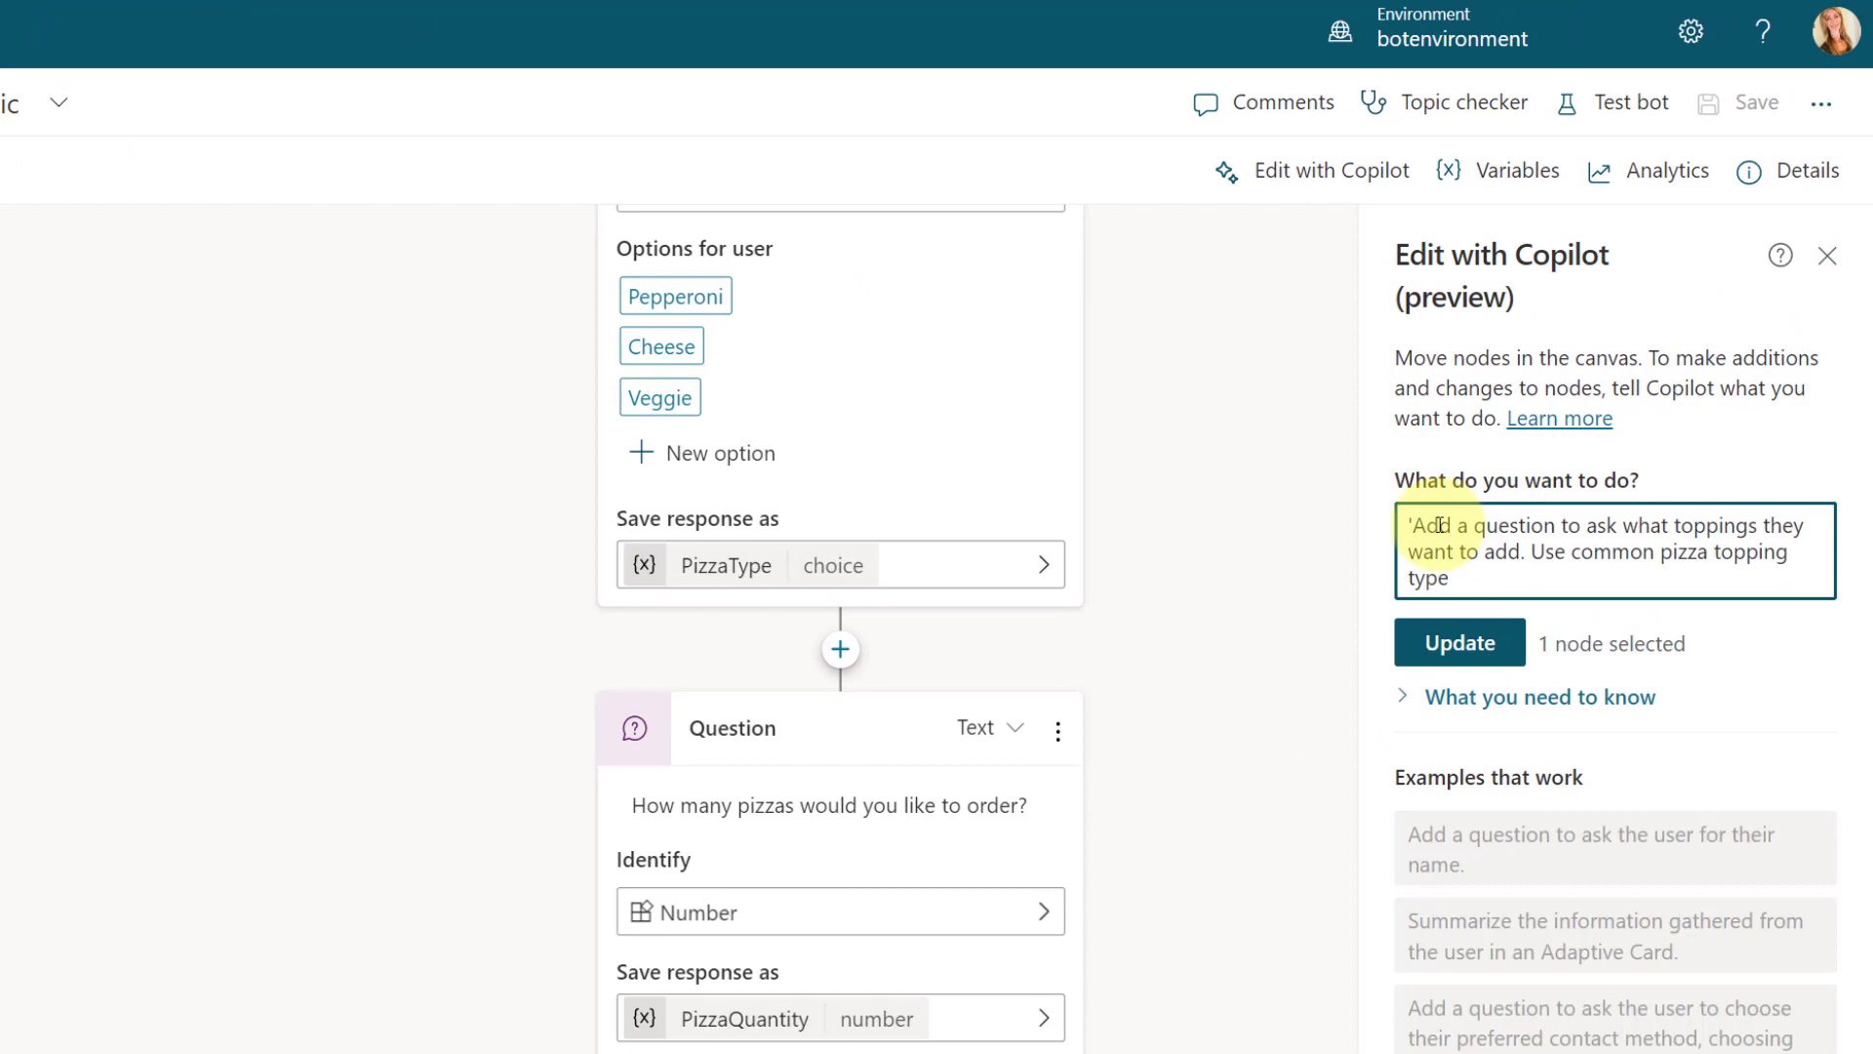
left_click(1414, 524)
key("BackSpace")
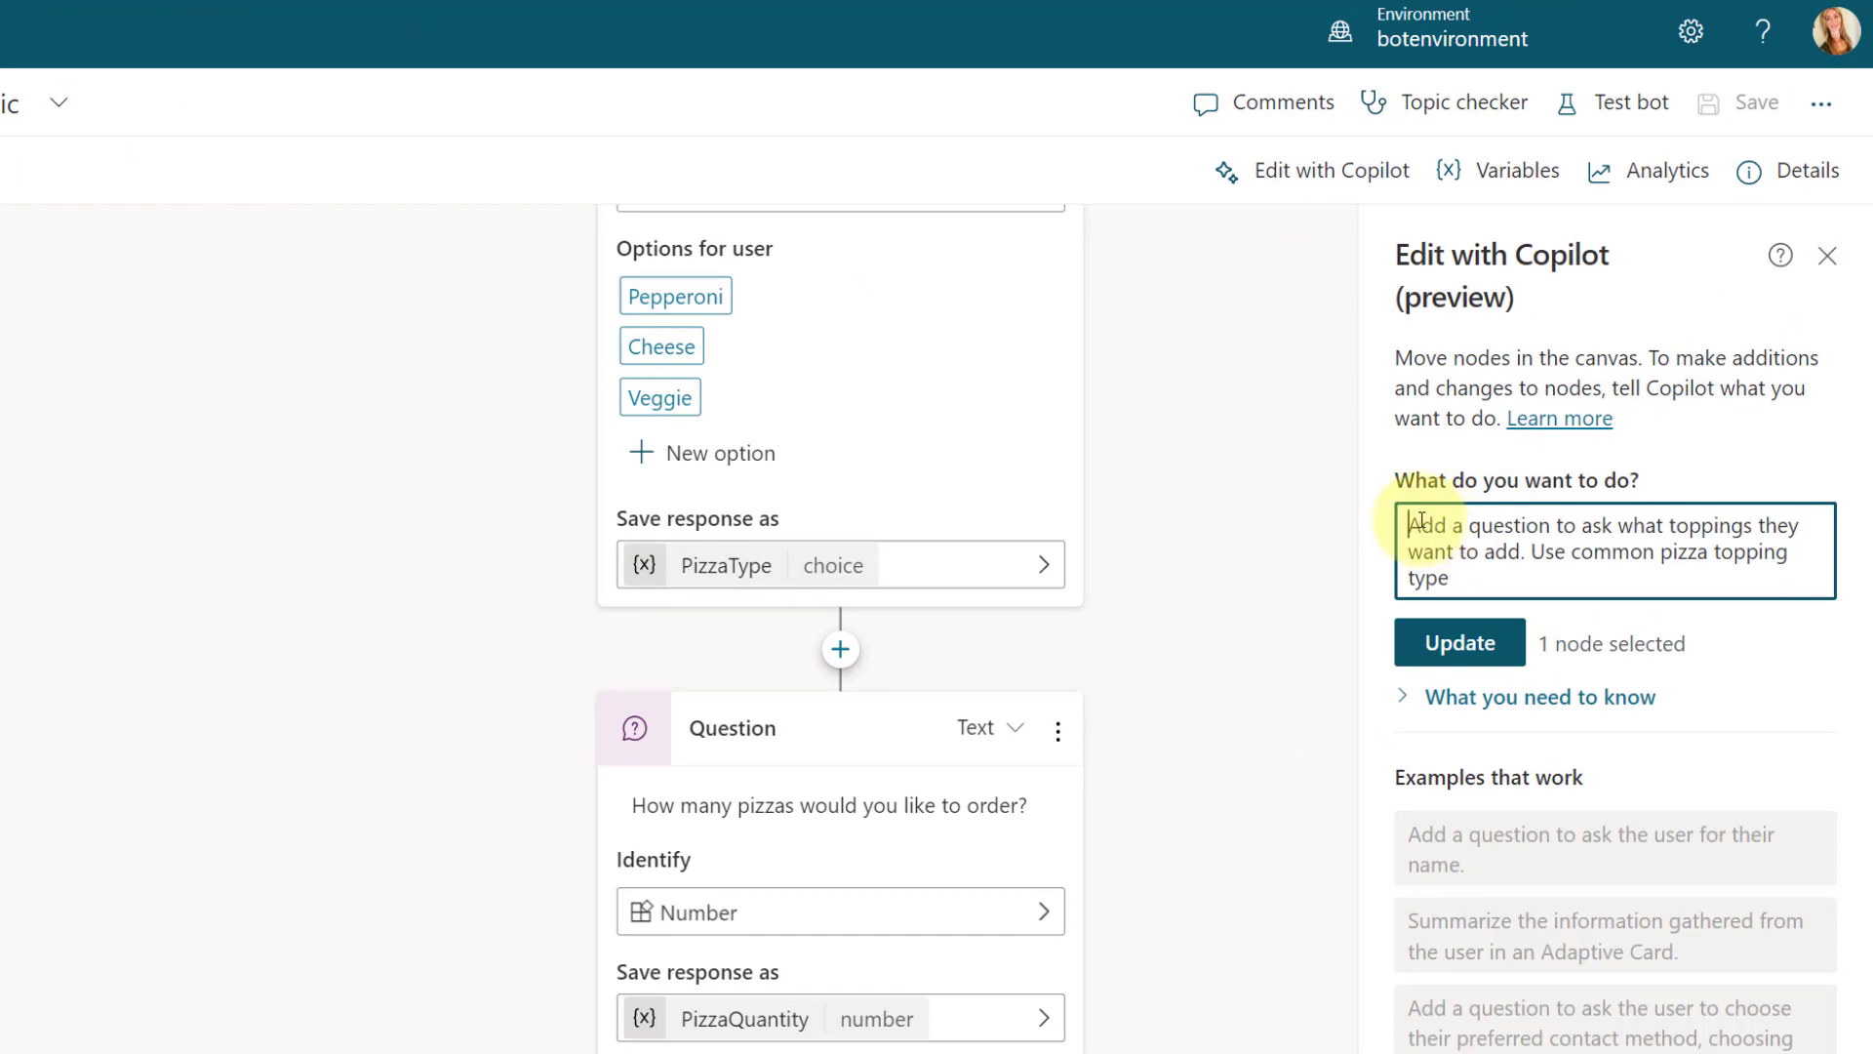
left_click(1631, 577)
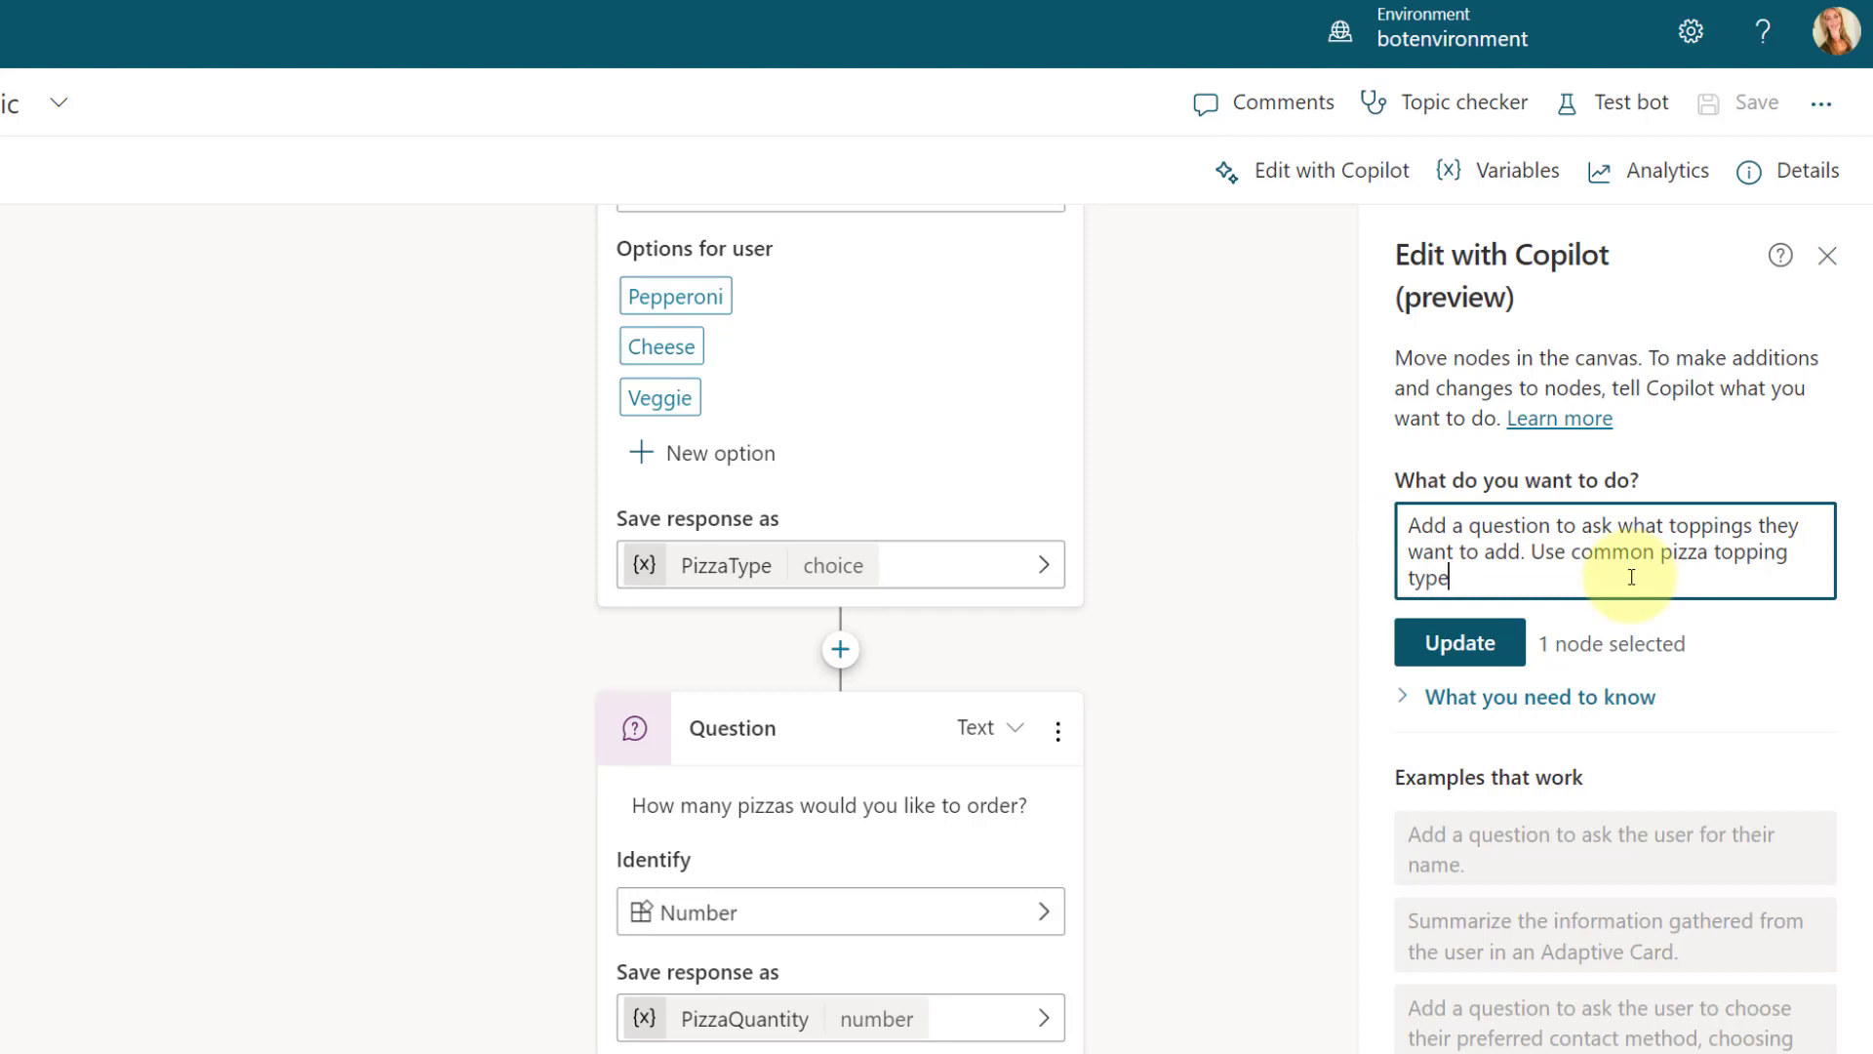
type("s")
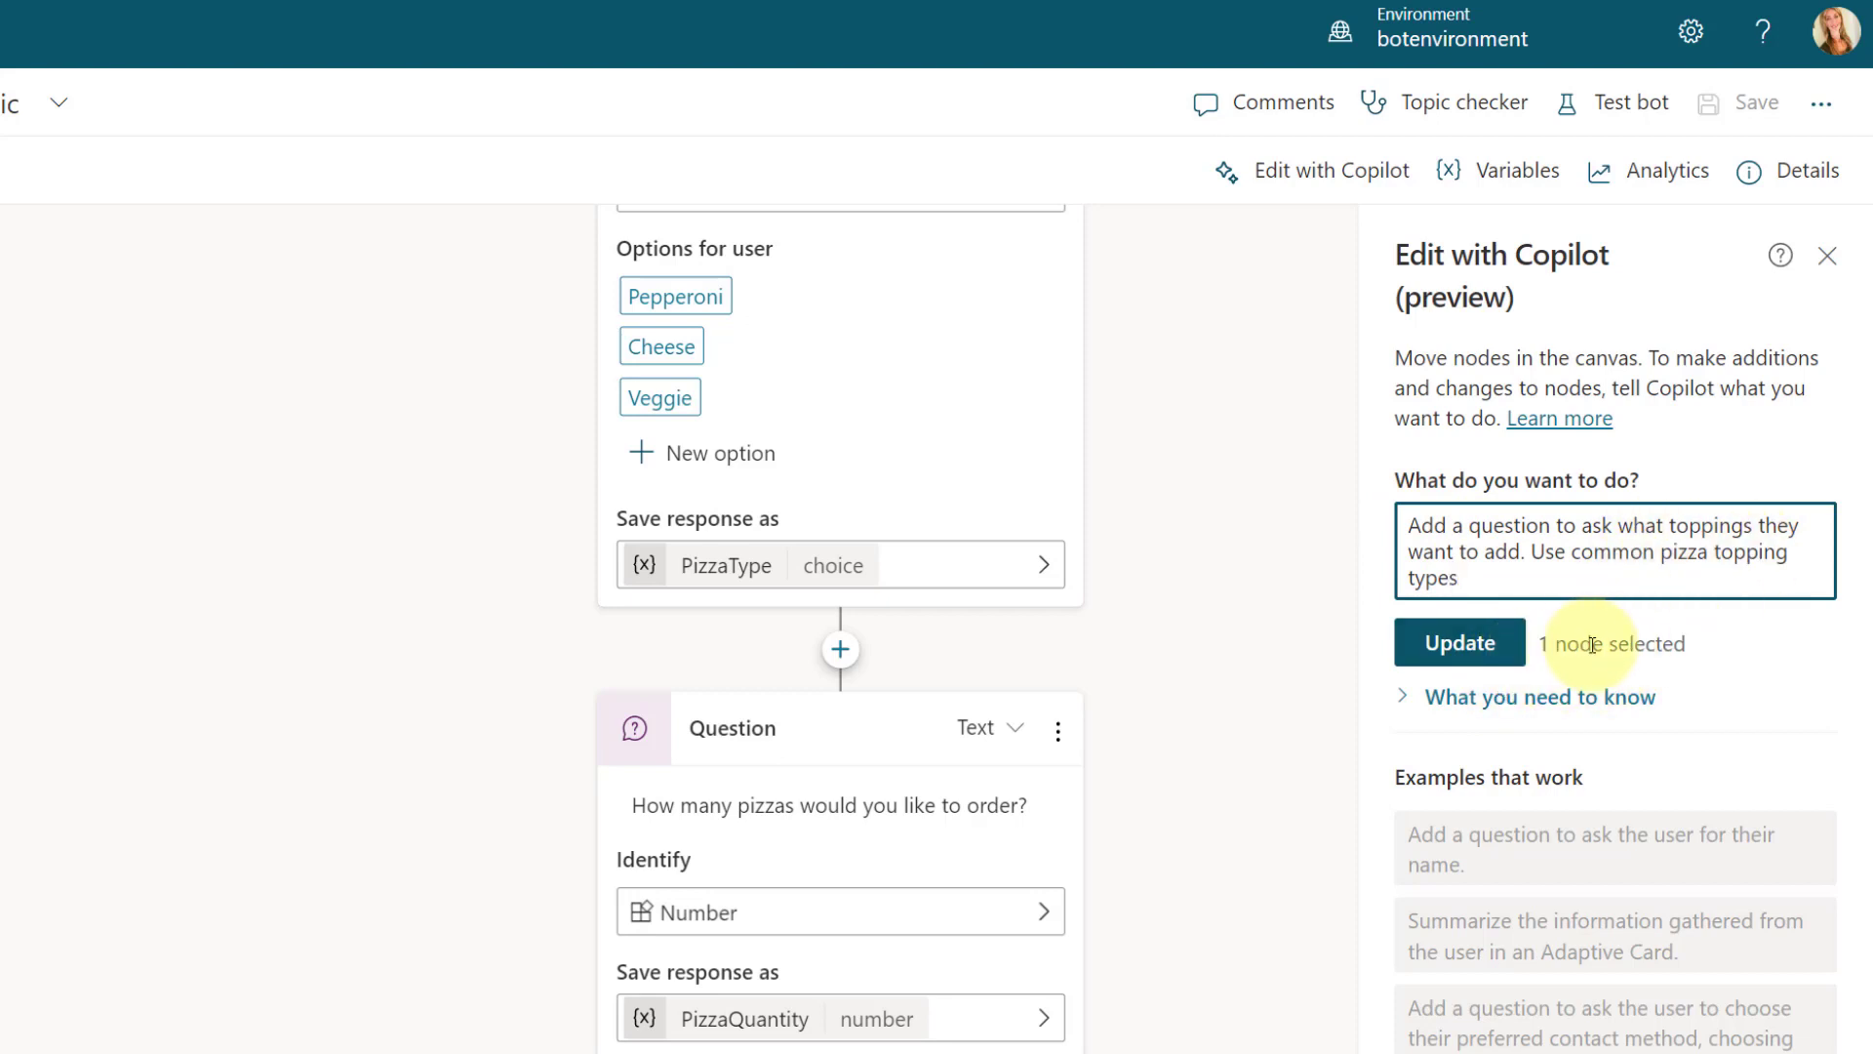
left_click(836, 729)
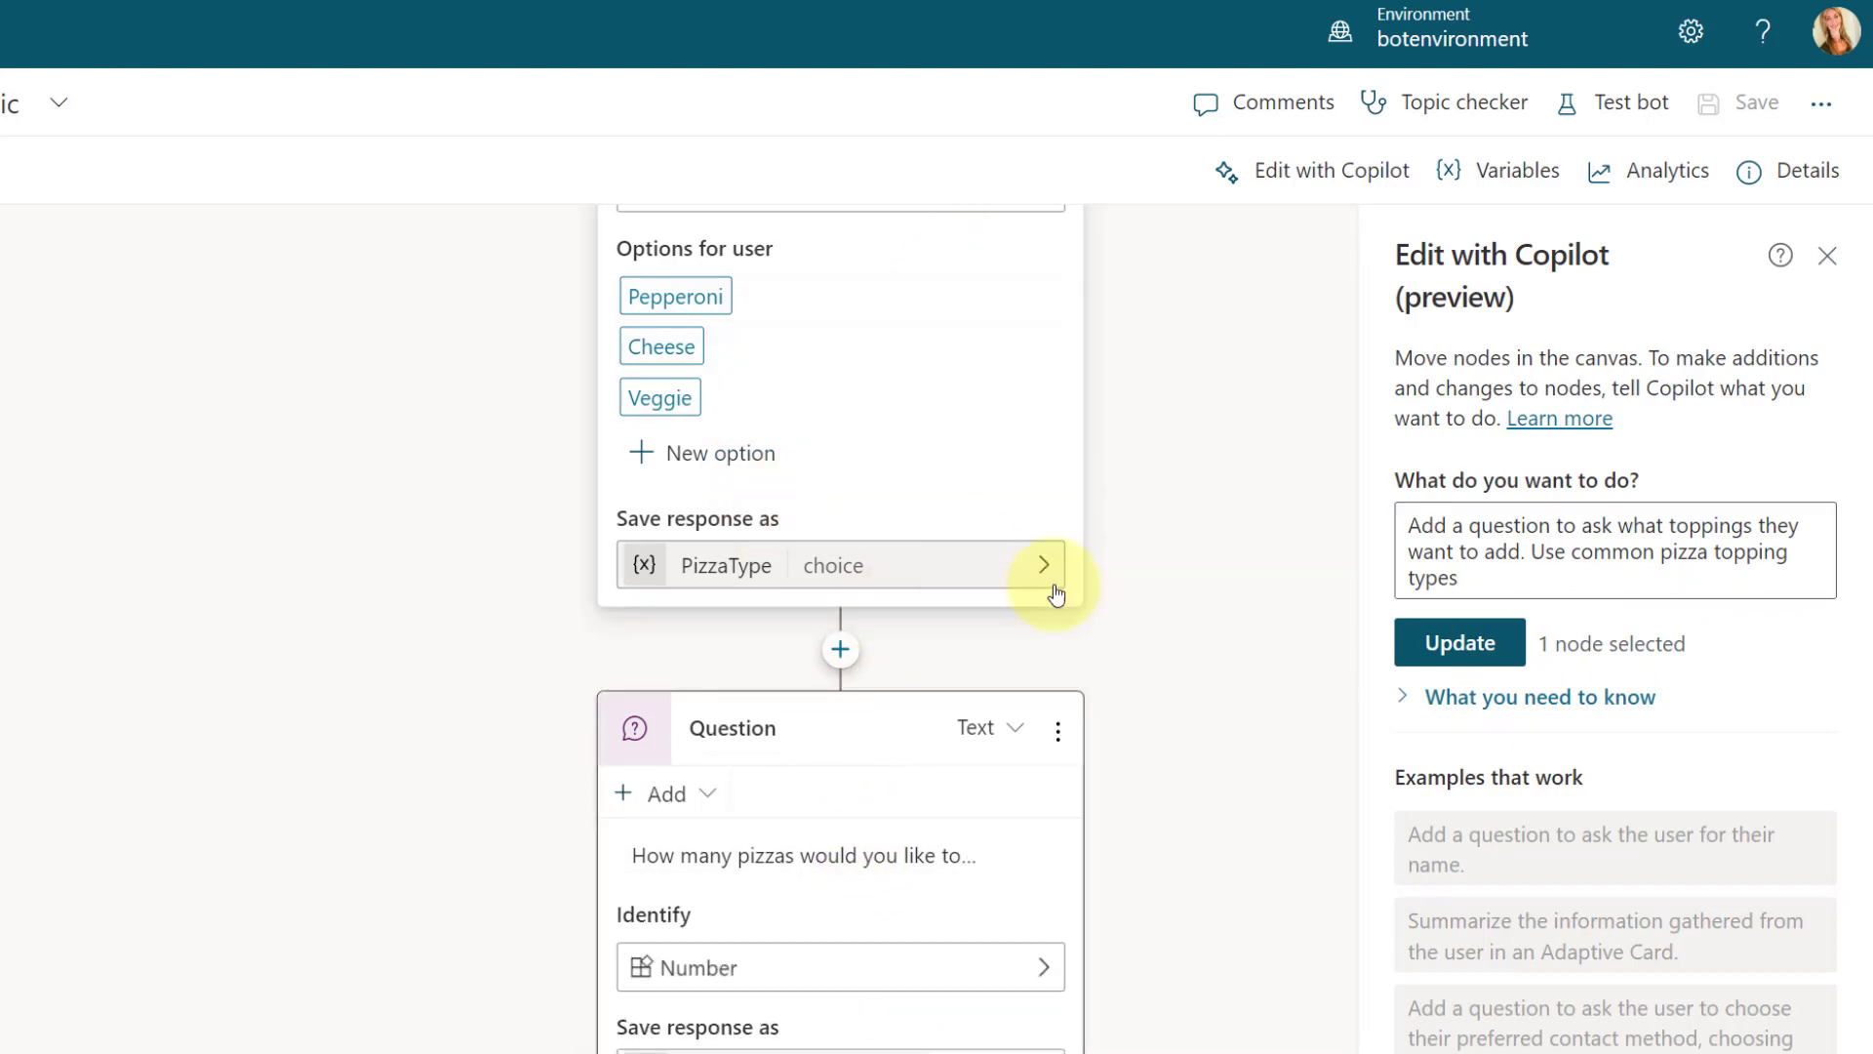
left_click(1182, 652)
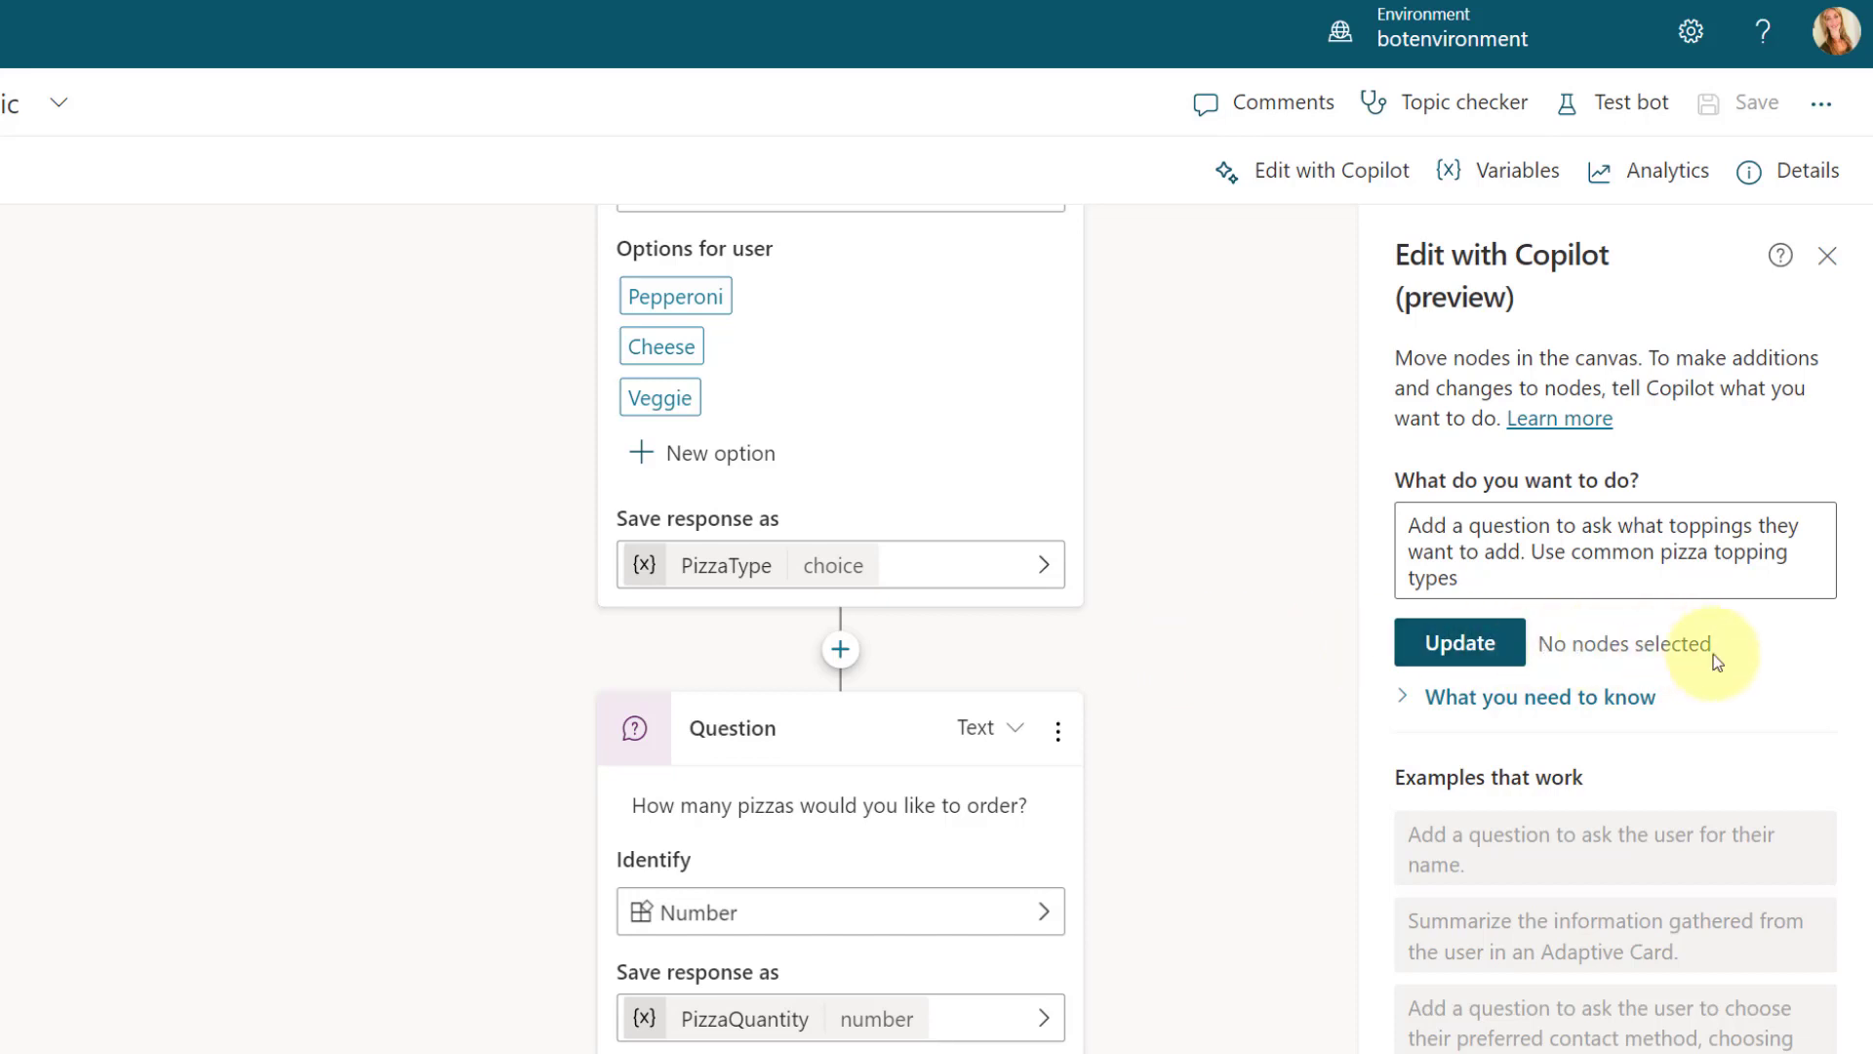
left_click(1475, 643)
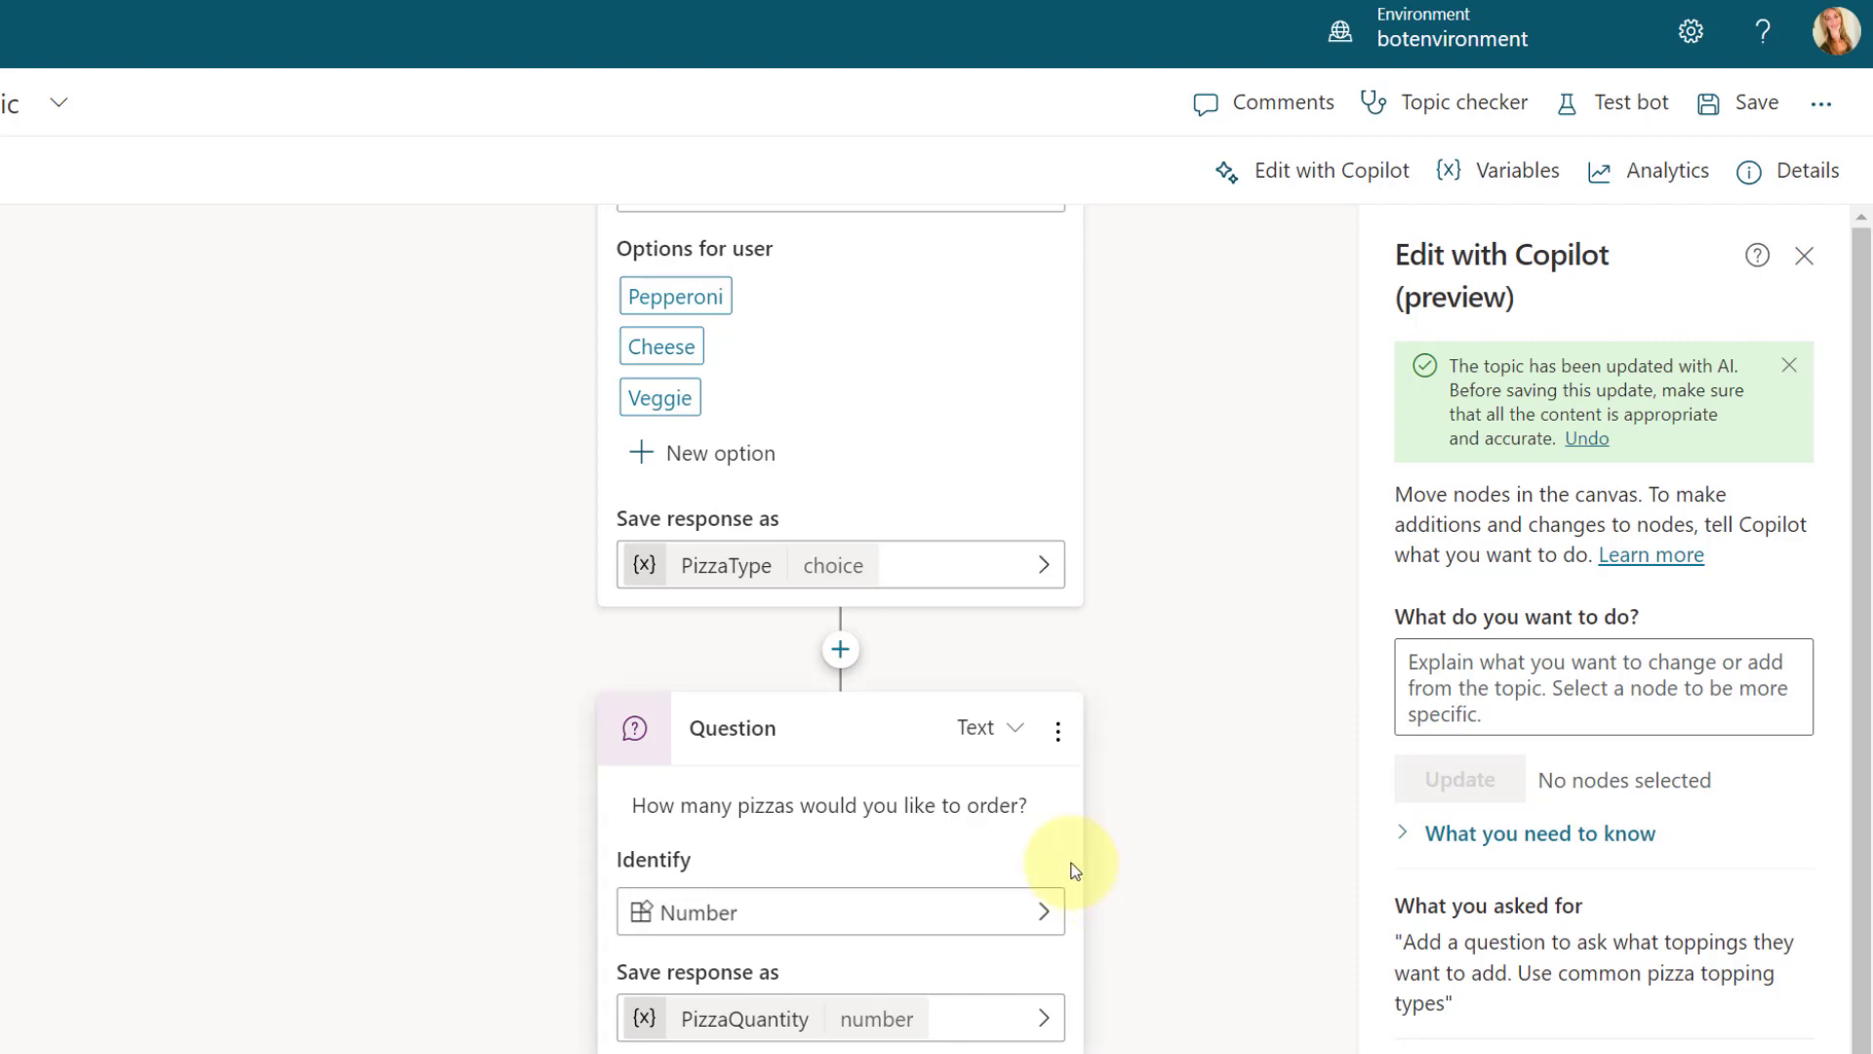
- Delete the original order summary message from the topic
scroll(1147, 932, "down", 4)
scroll(1145, 928, "down", 3)
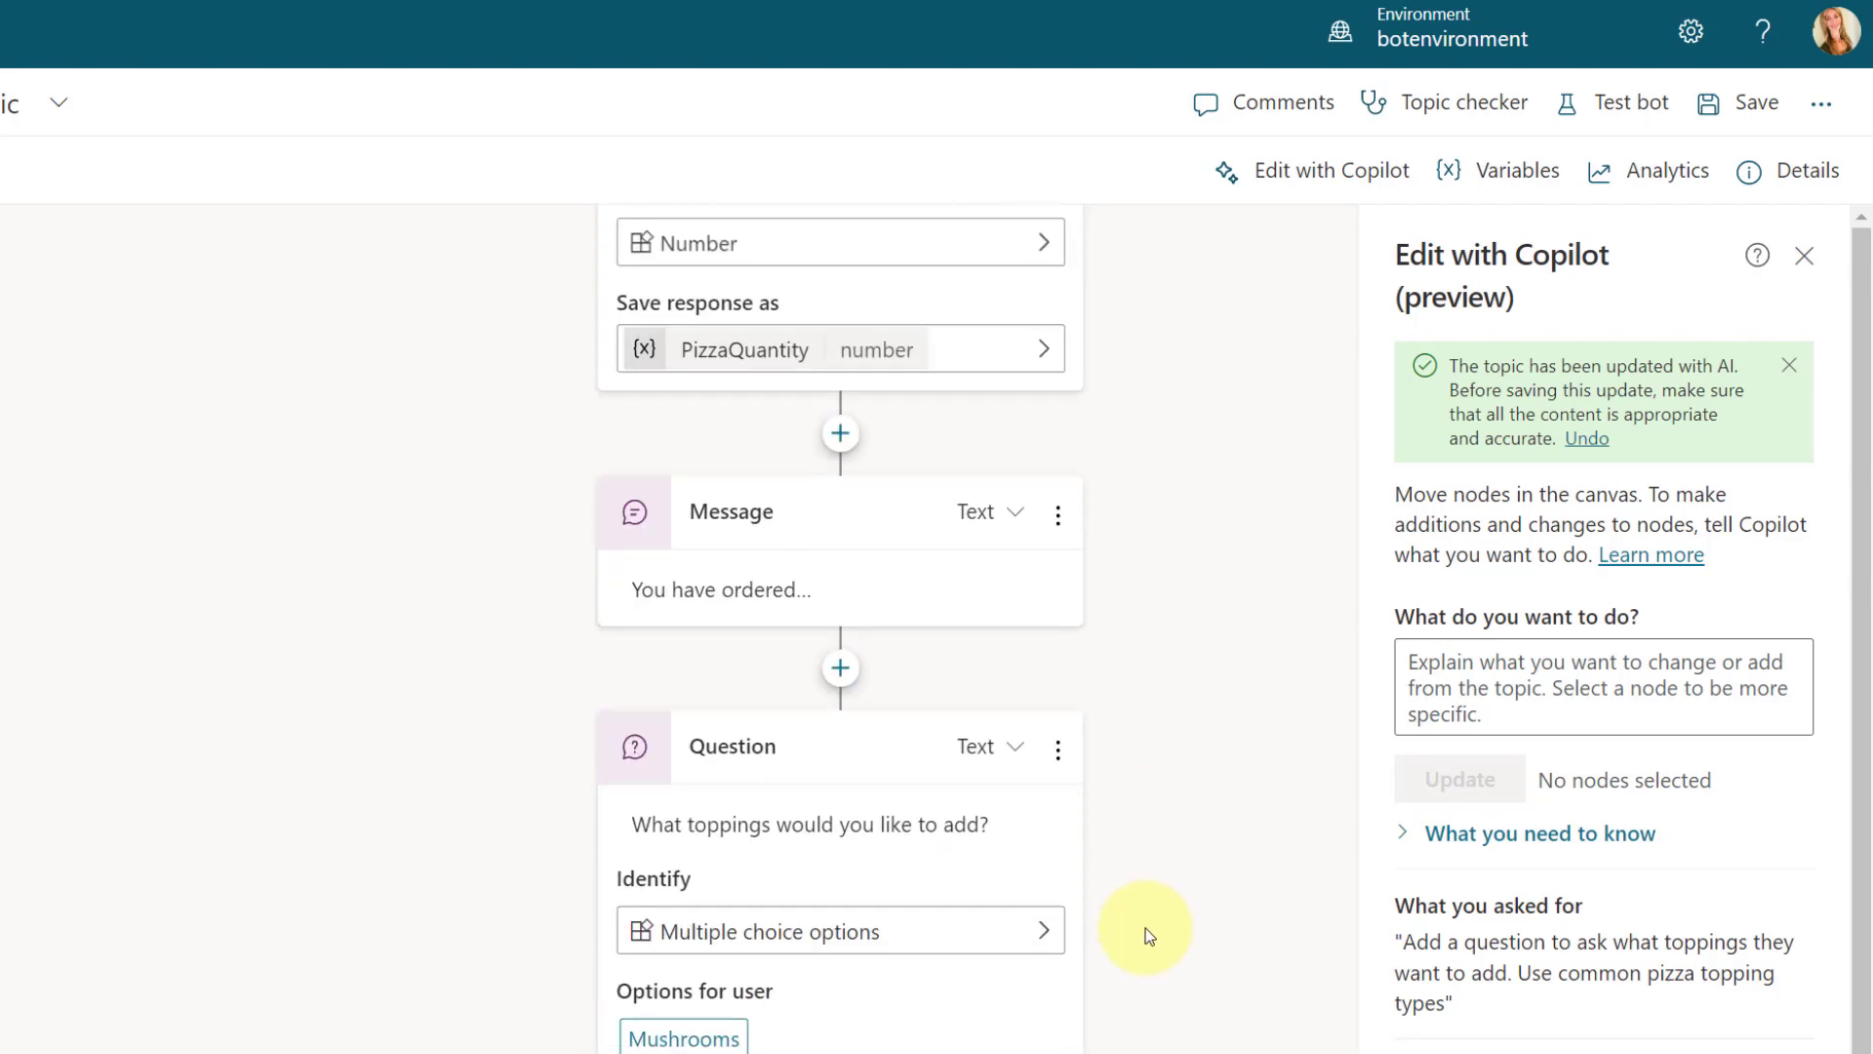
scroll(1145, 928, "down", 1)
scroll(1146, 928, "up", 3)
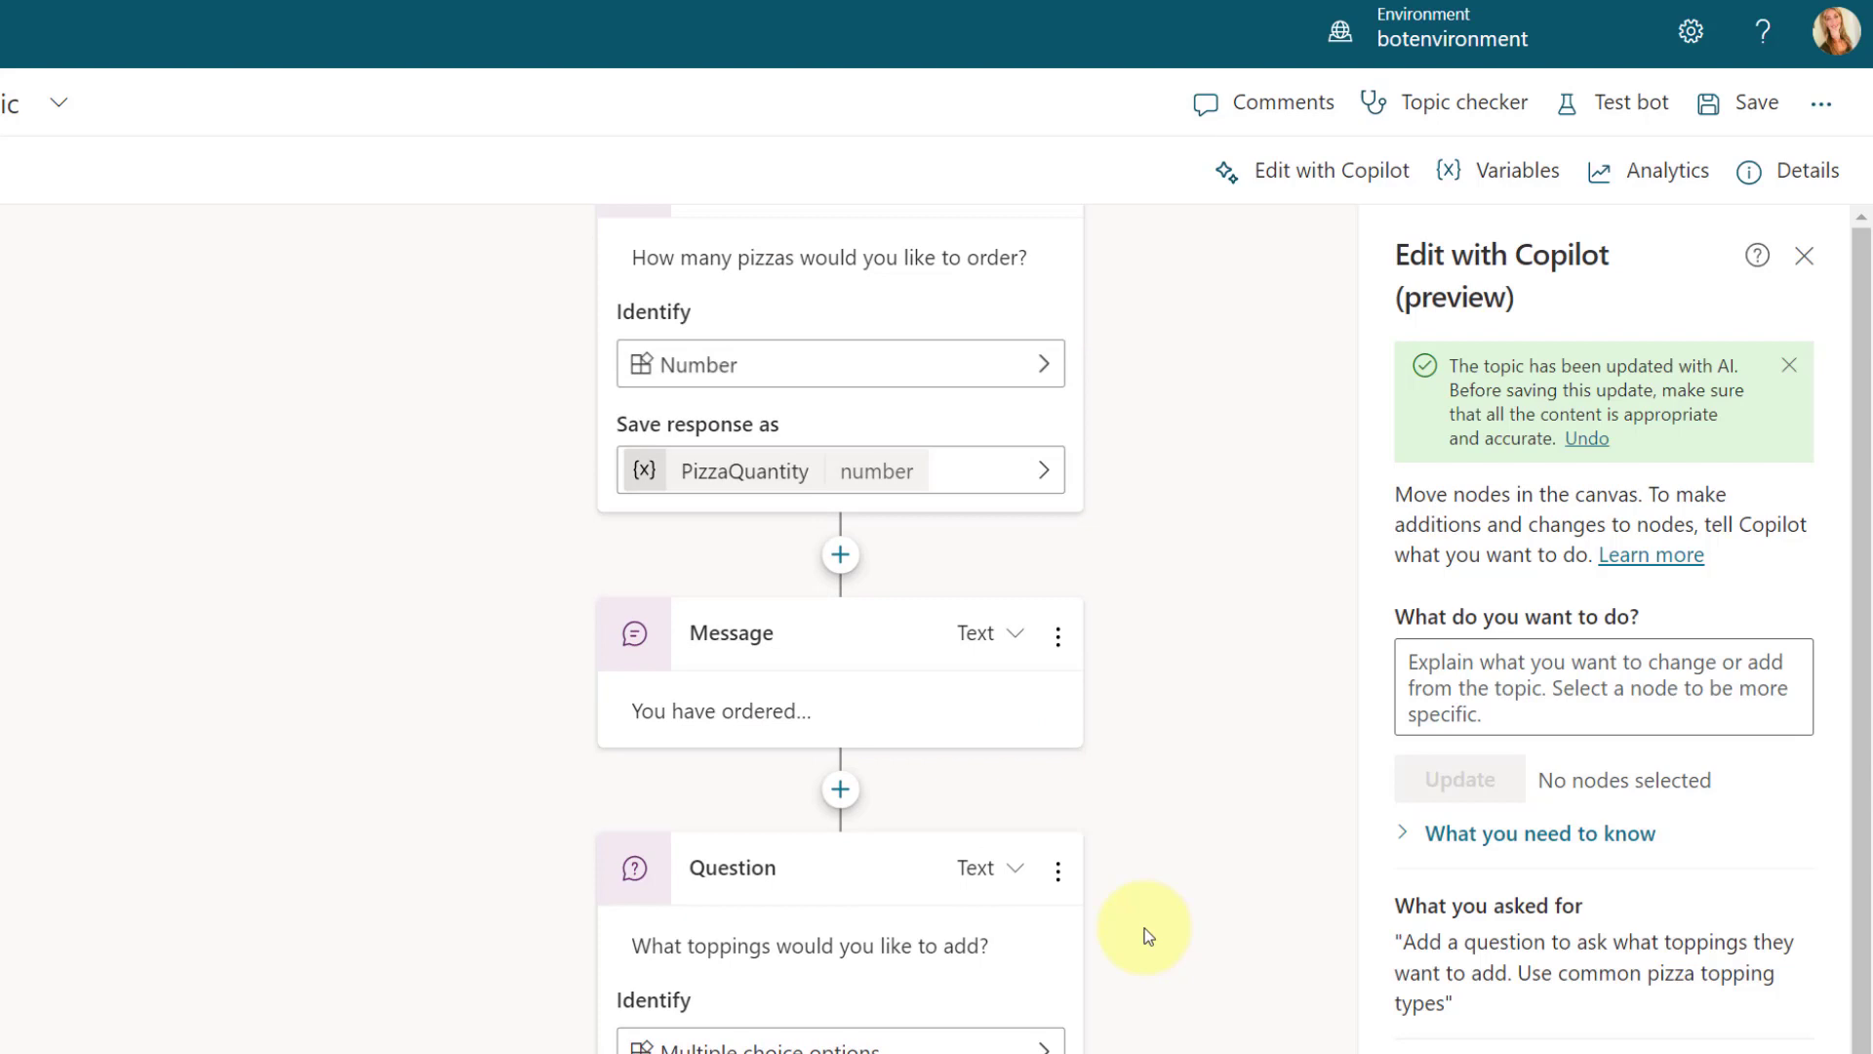
left_click(765, 712)
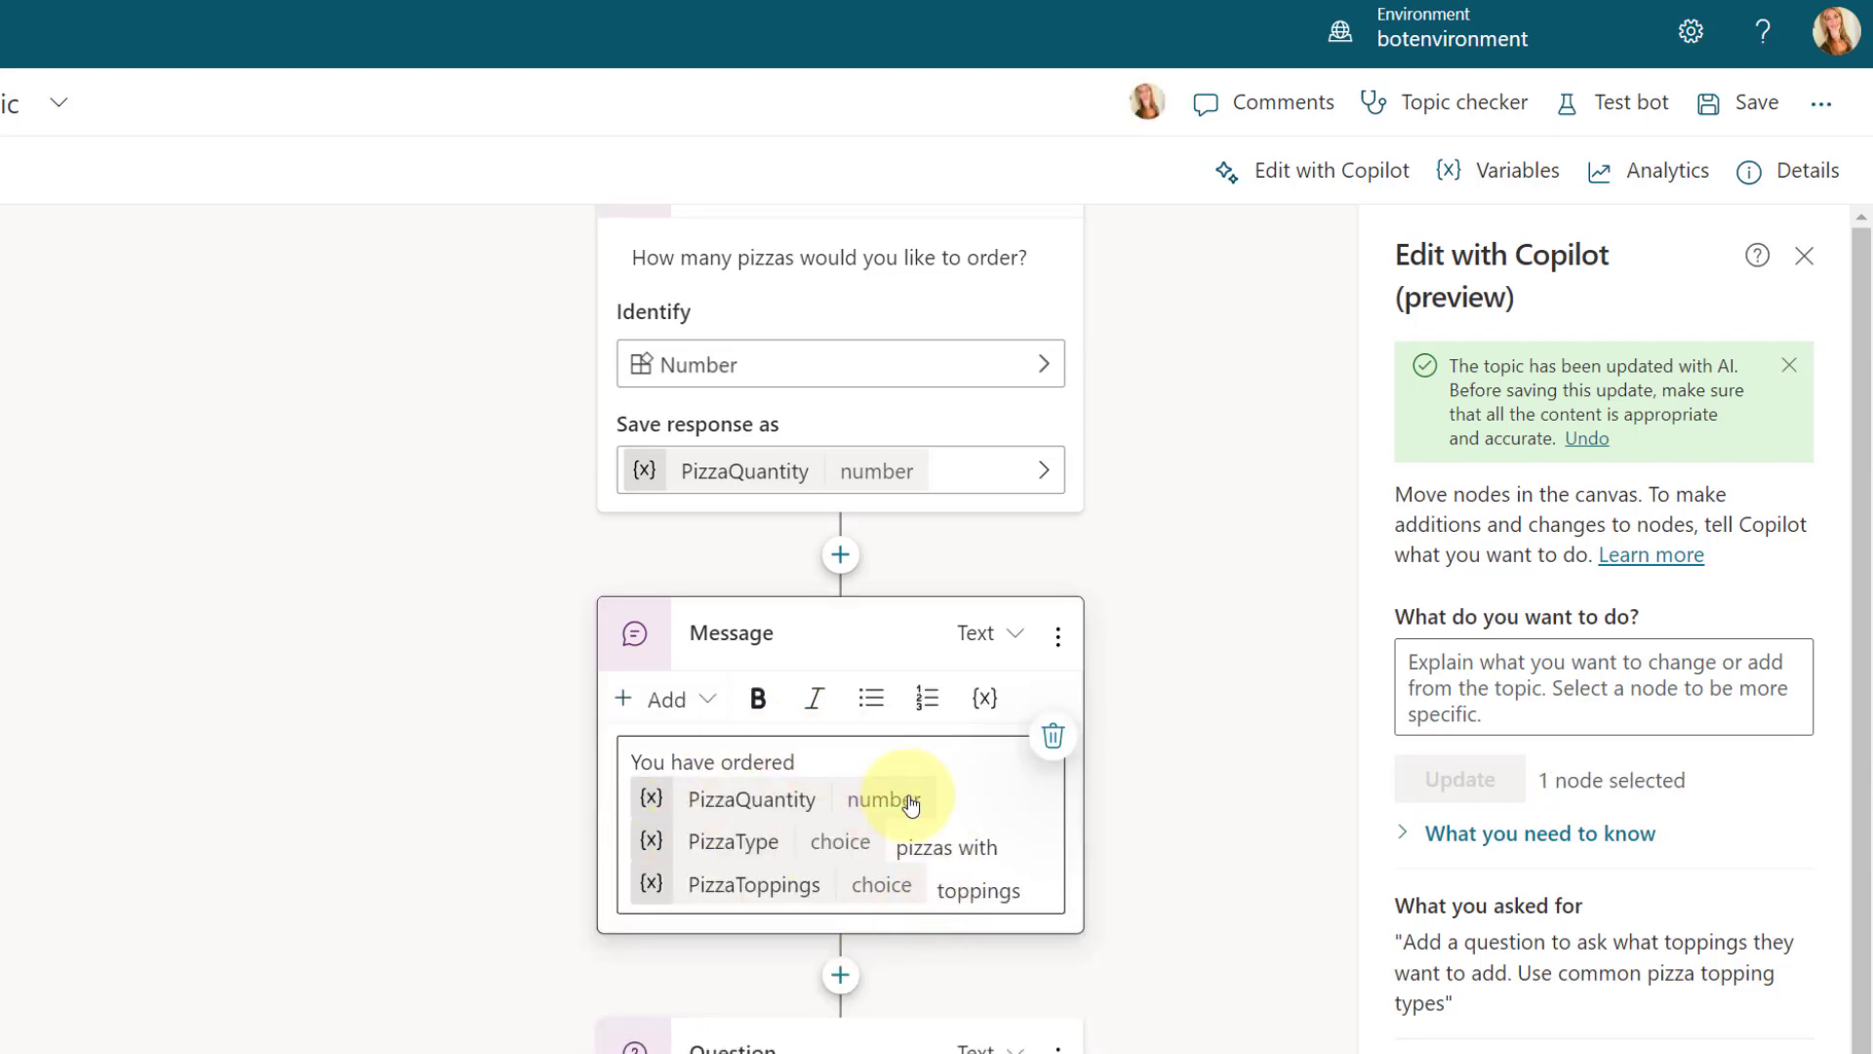
left_click(1059, 636)
left_click(1200, 699)
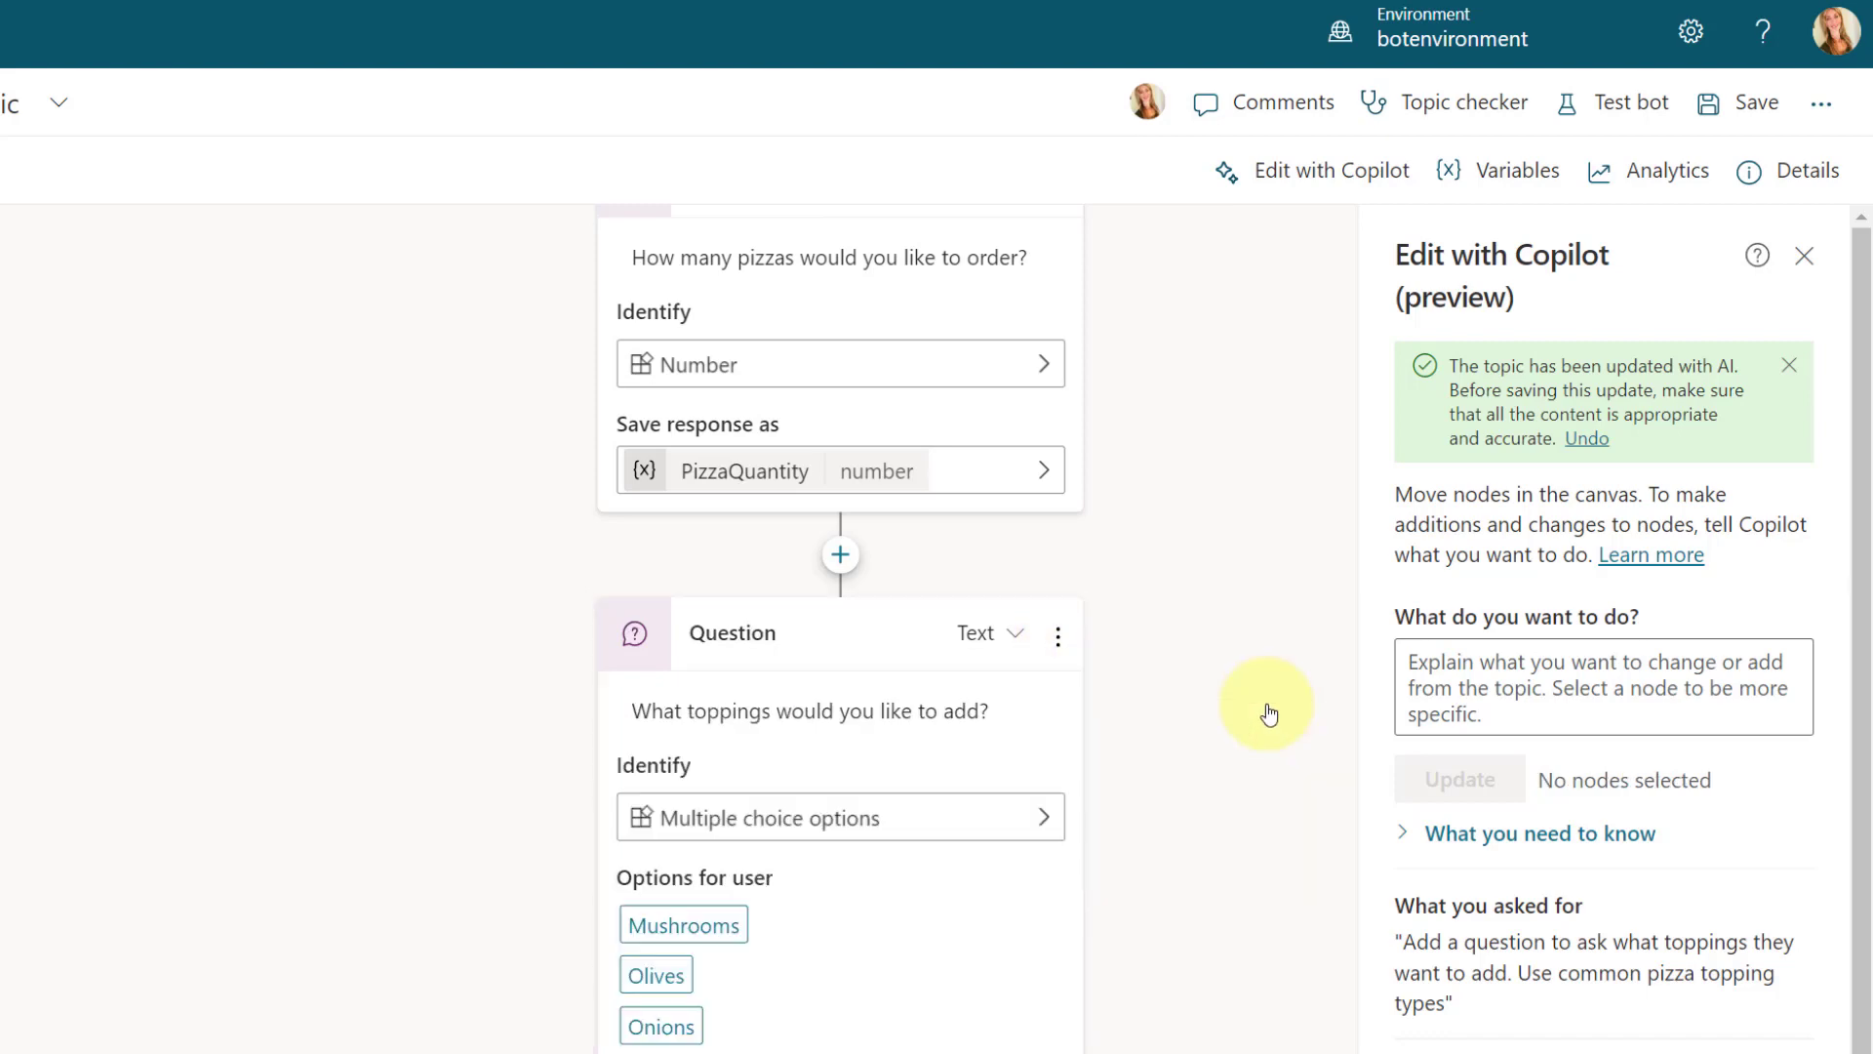
- Review the new toppings question offering Mushrooms, Olives, Onions, Peppers and Sausage
scroll(1225, 794, "up", 10)
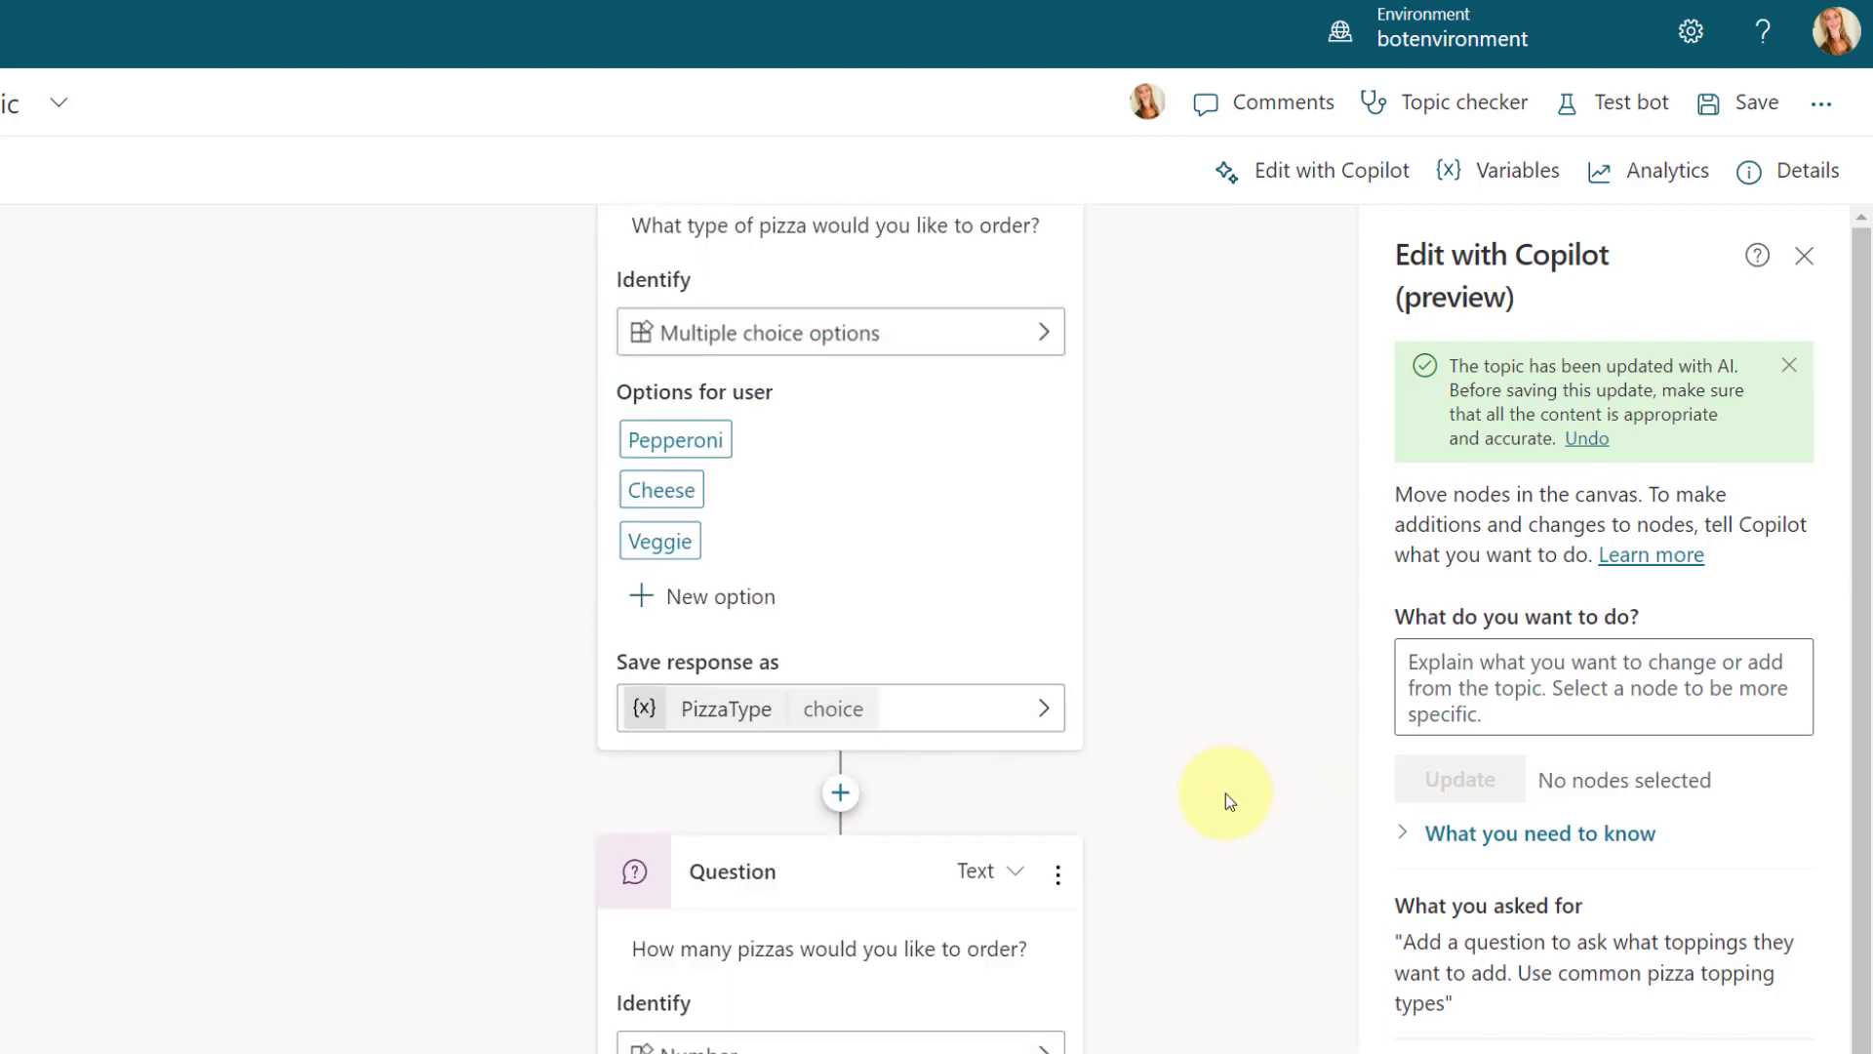
scroll(945, 893, "down", 5)
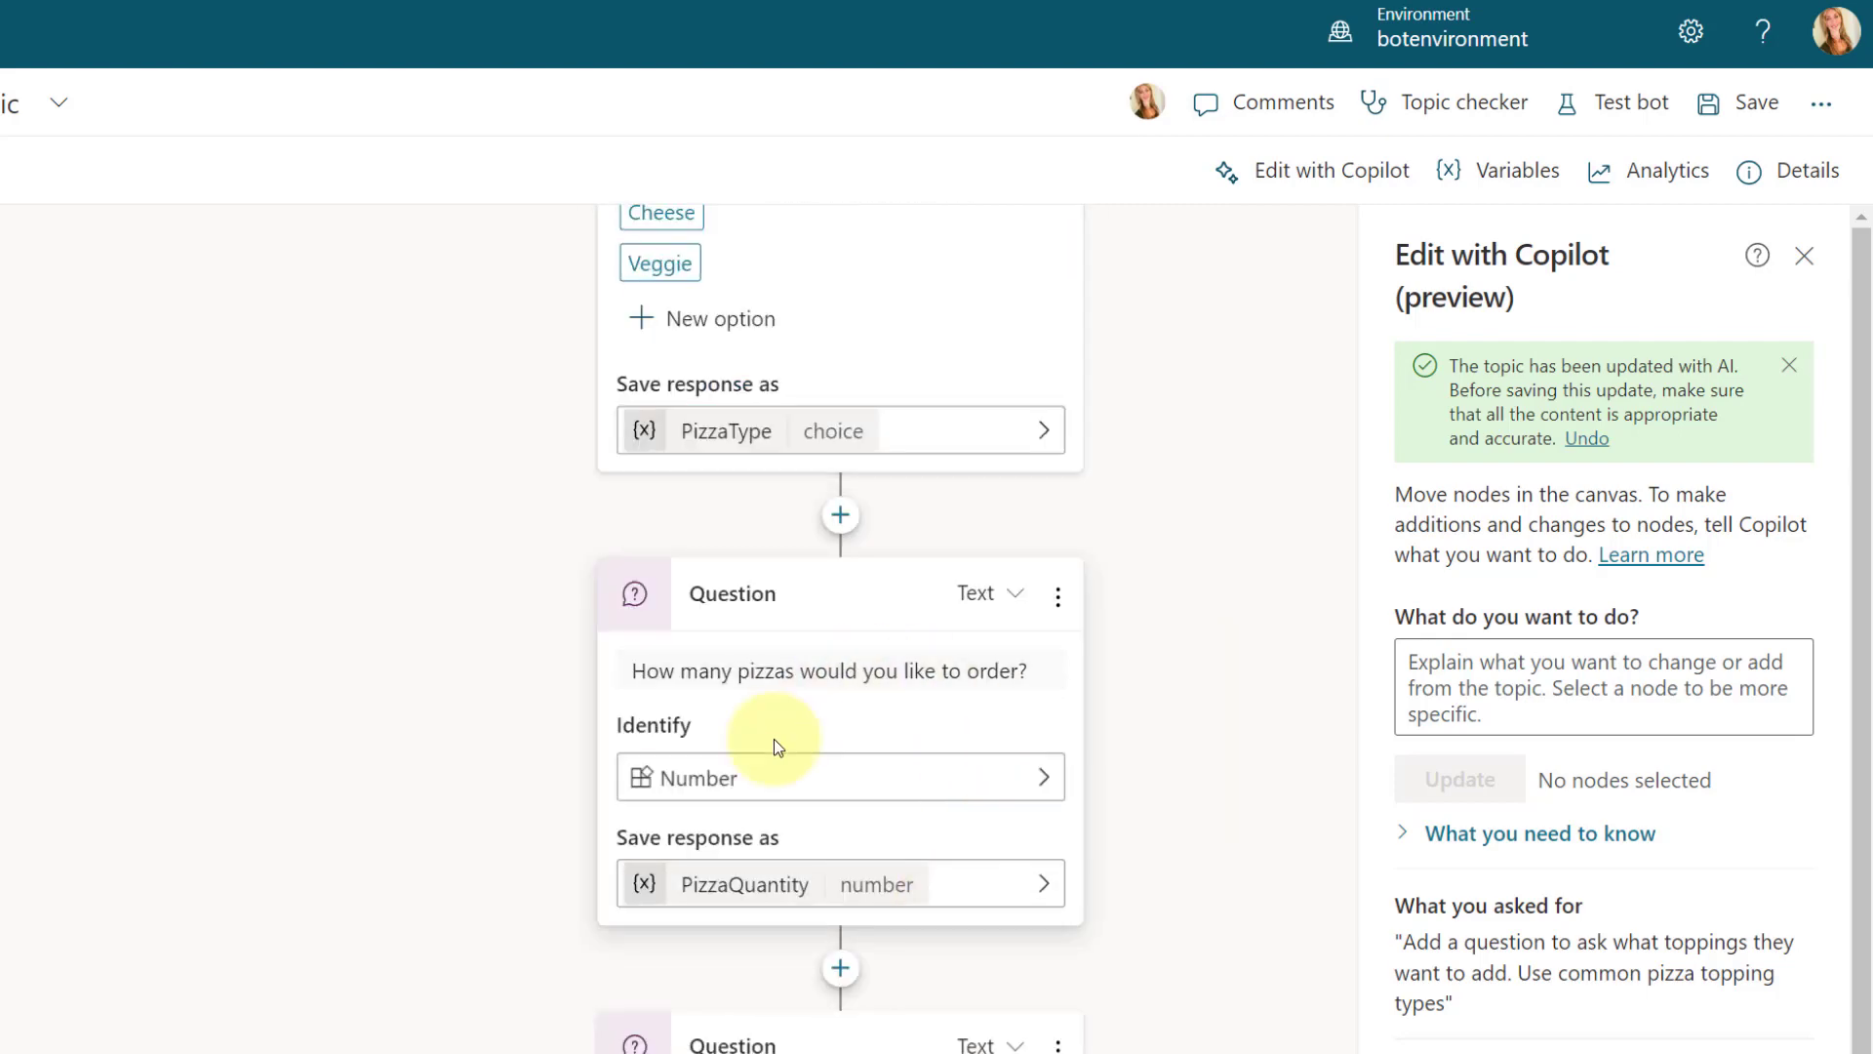
scroll(1044, 1034, "down", 4)
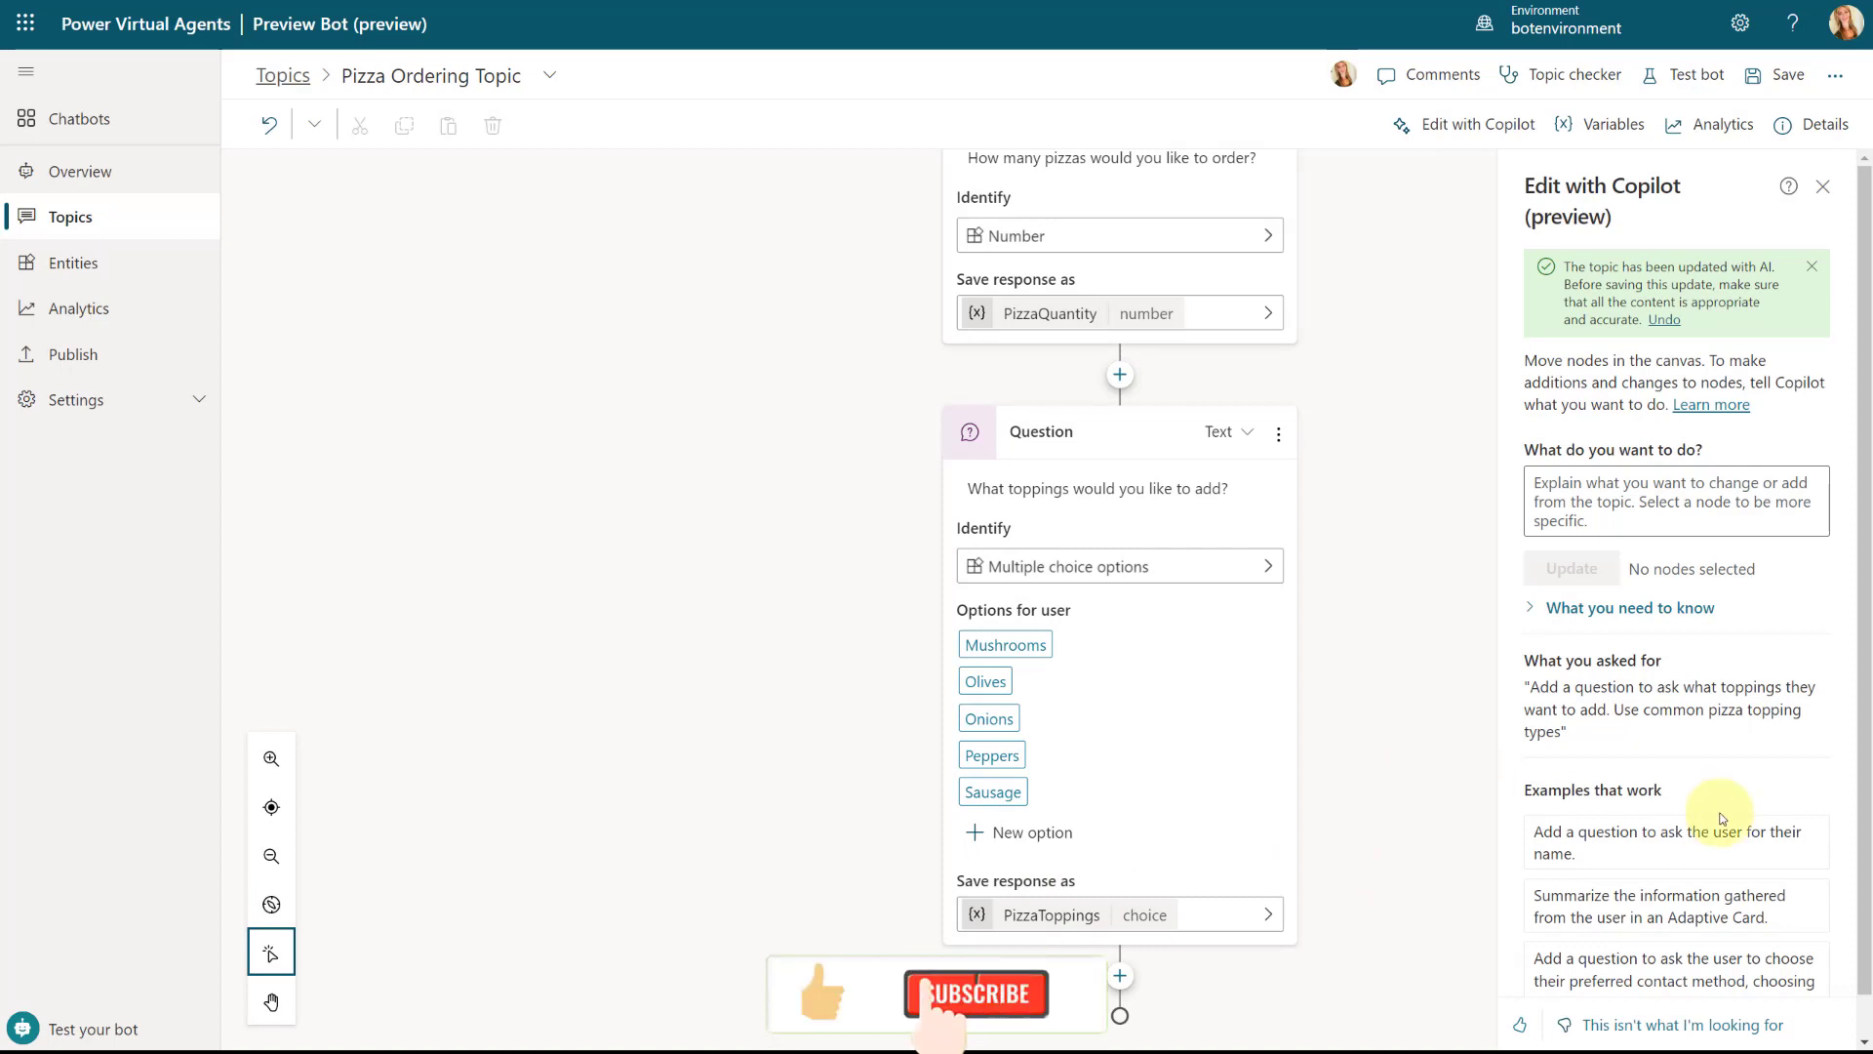
scroll(1712, 856, "down", 1)
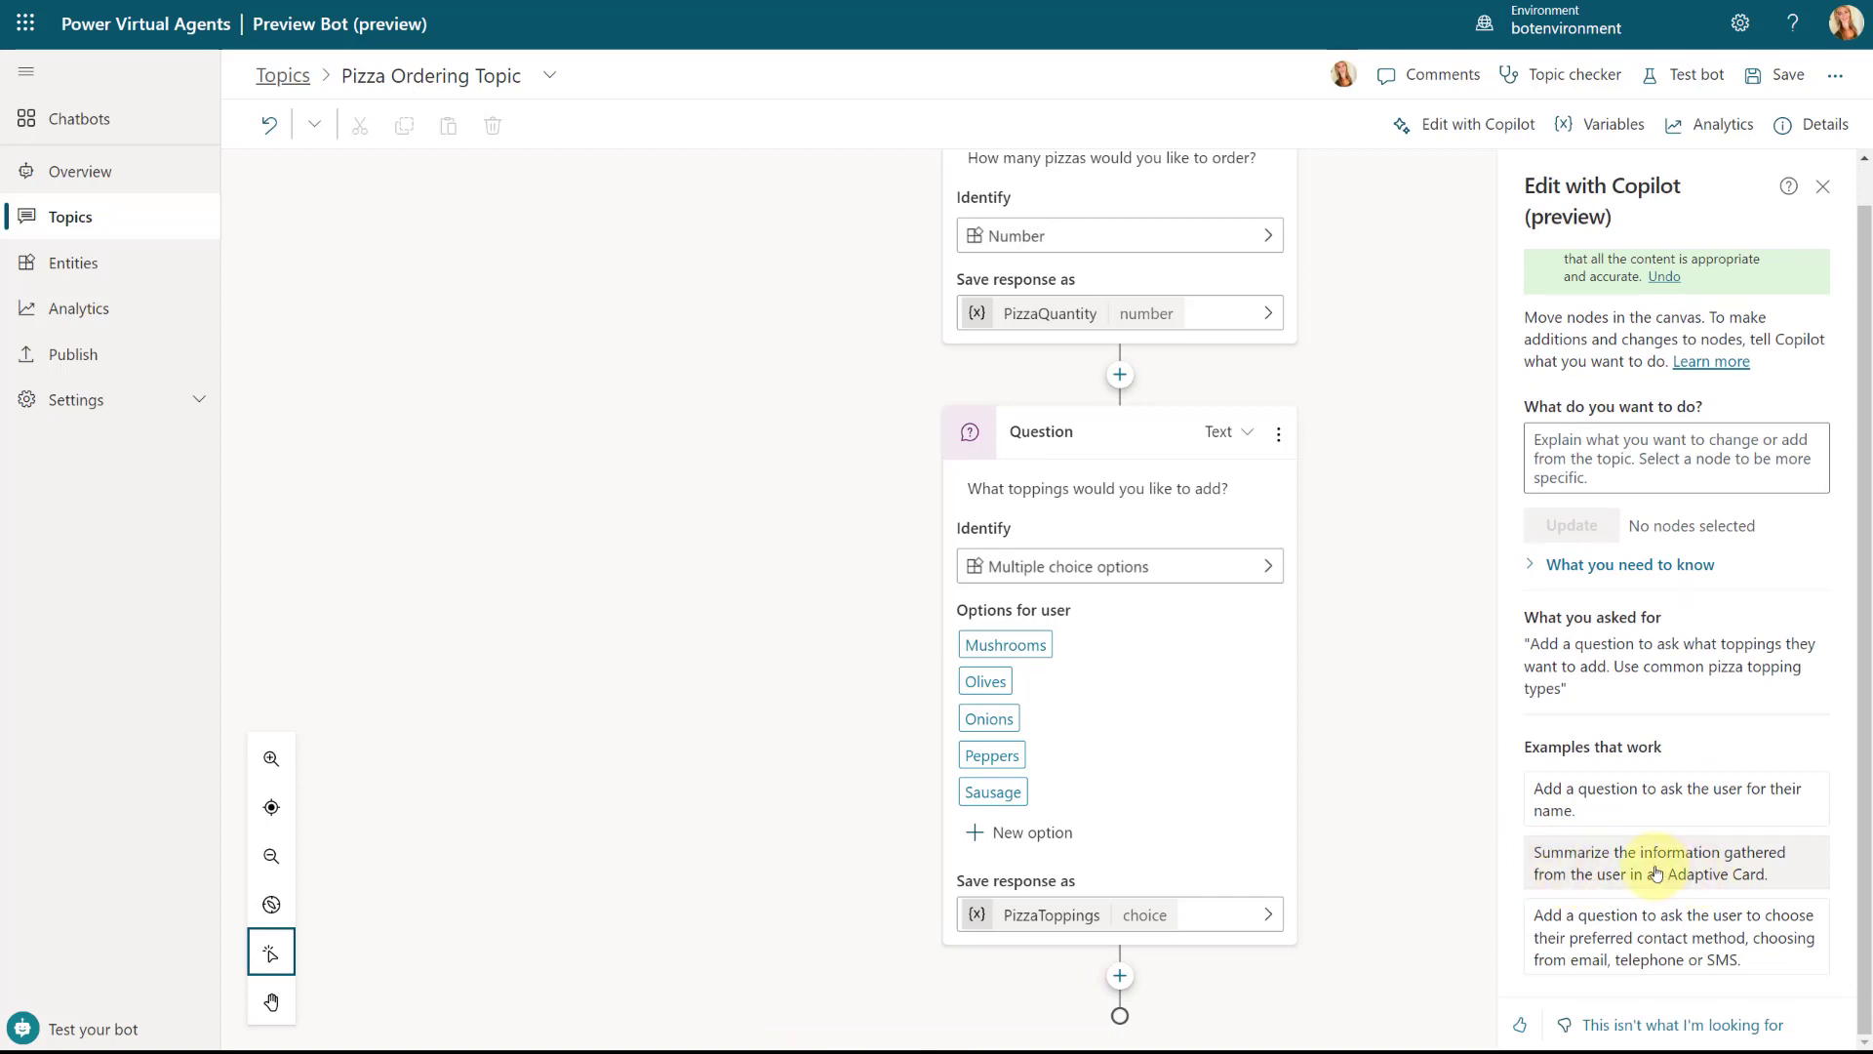
- Have Copilot add the Adaptive Card summary, head its message 'Your order', and save
left_click(1577, 871)
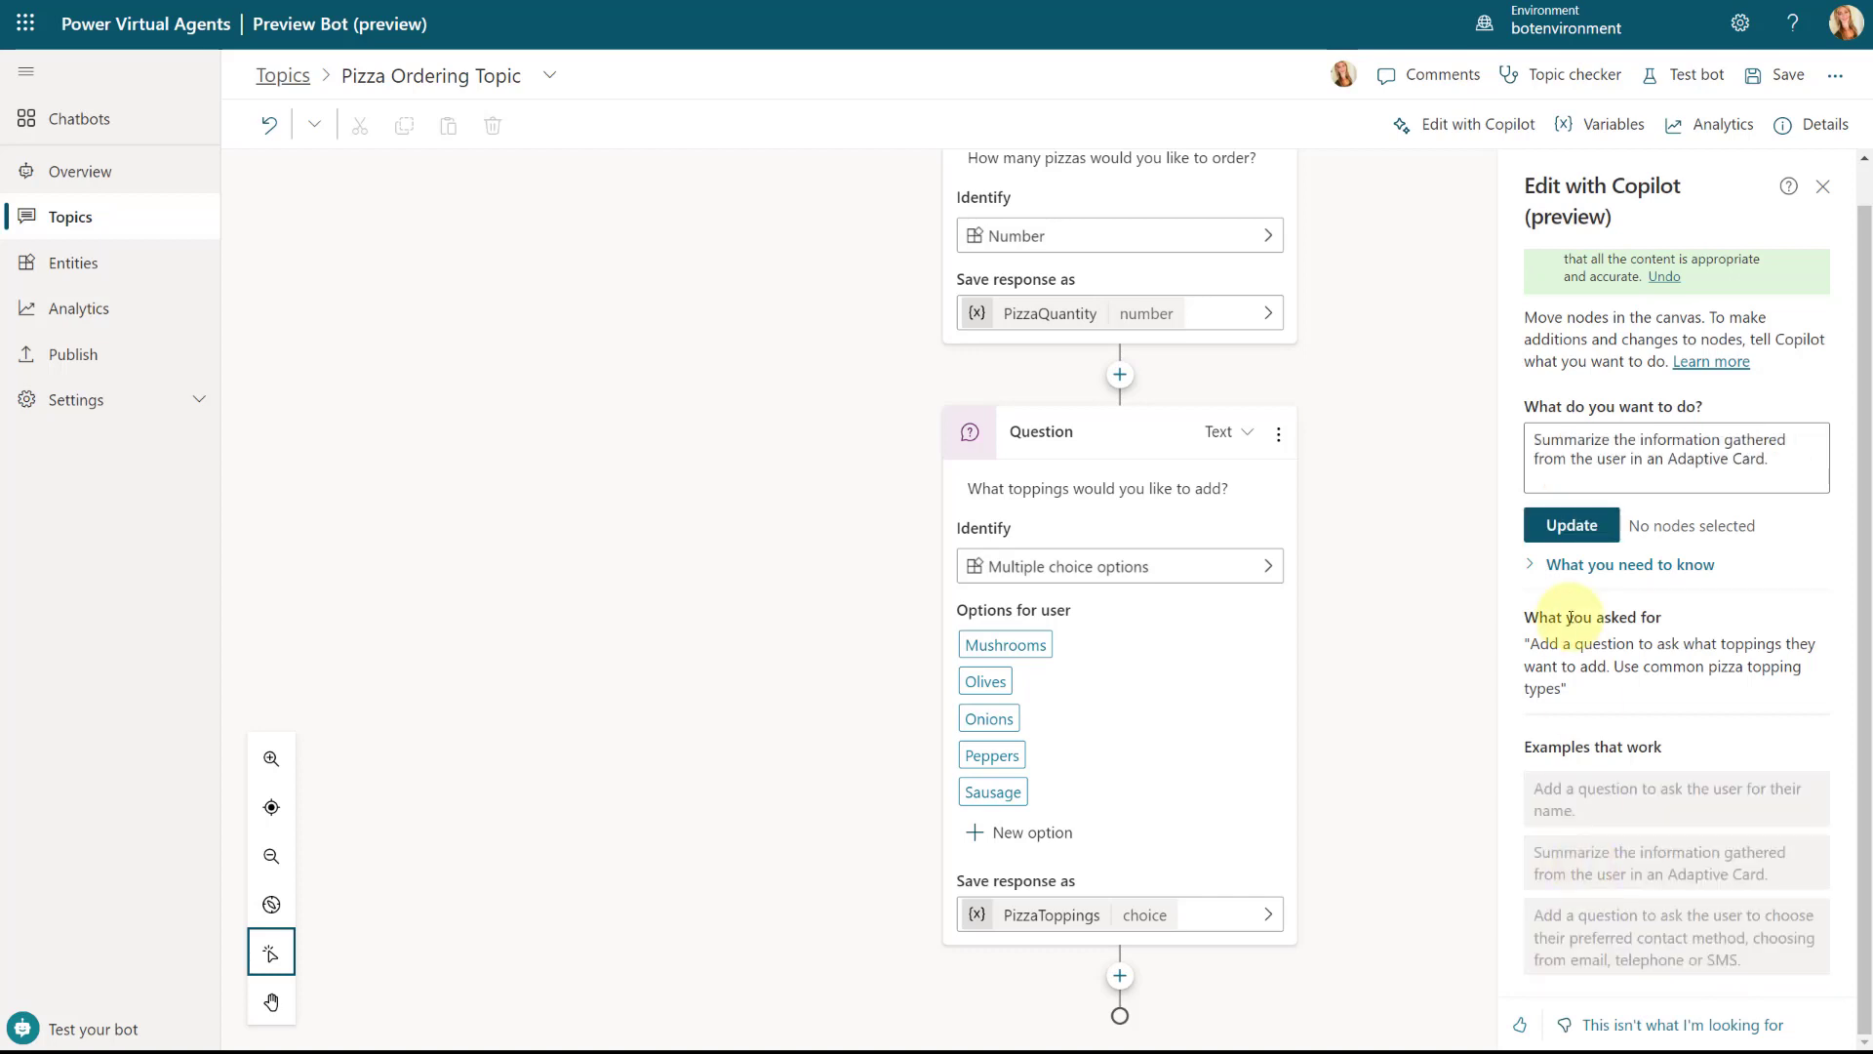
left_click(1571, 526)
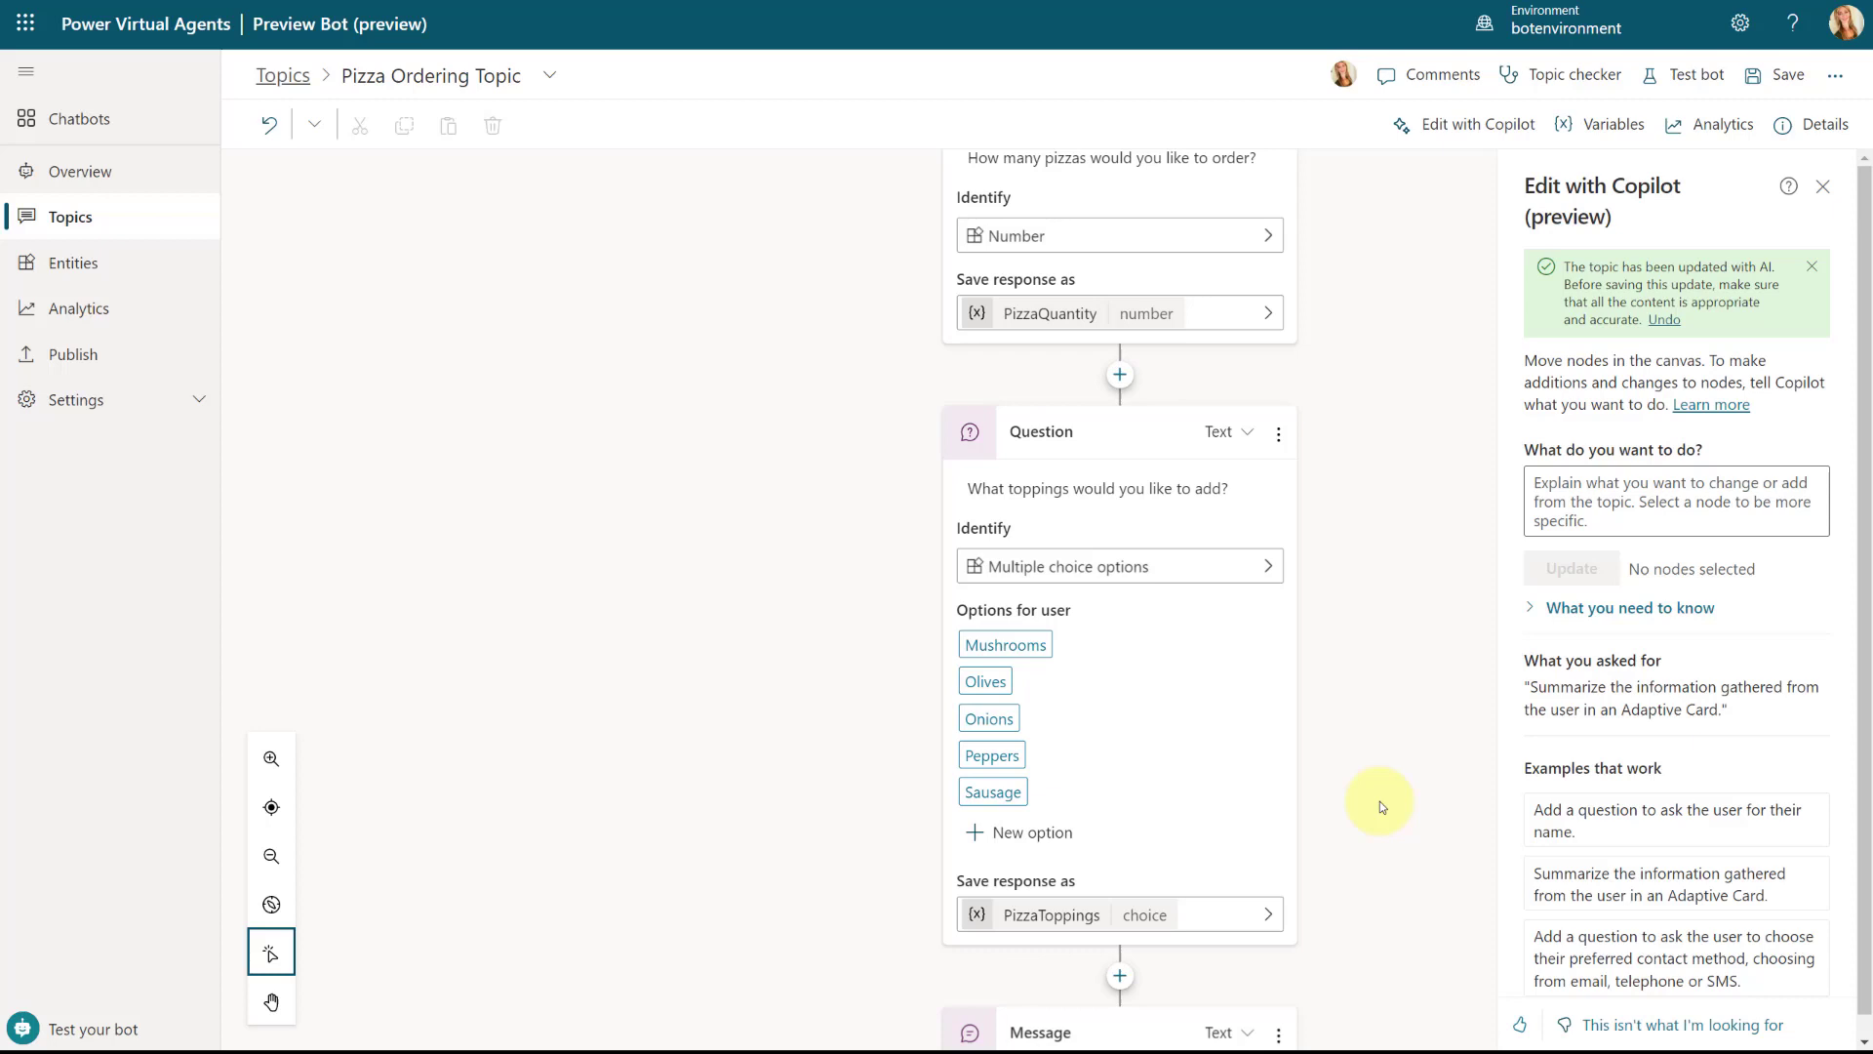
scroll(1380, 800, "down", 5)
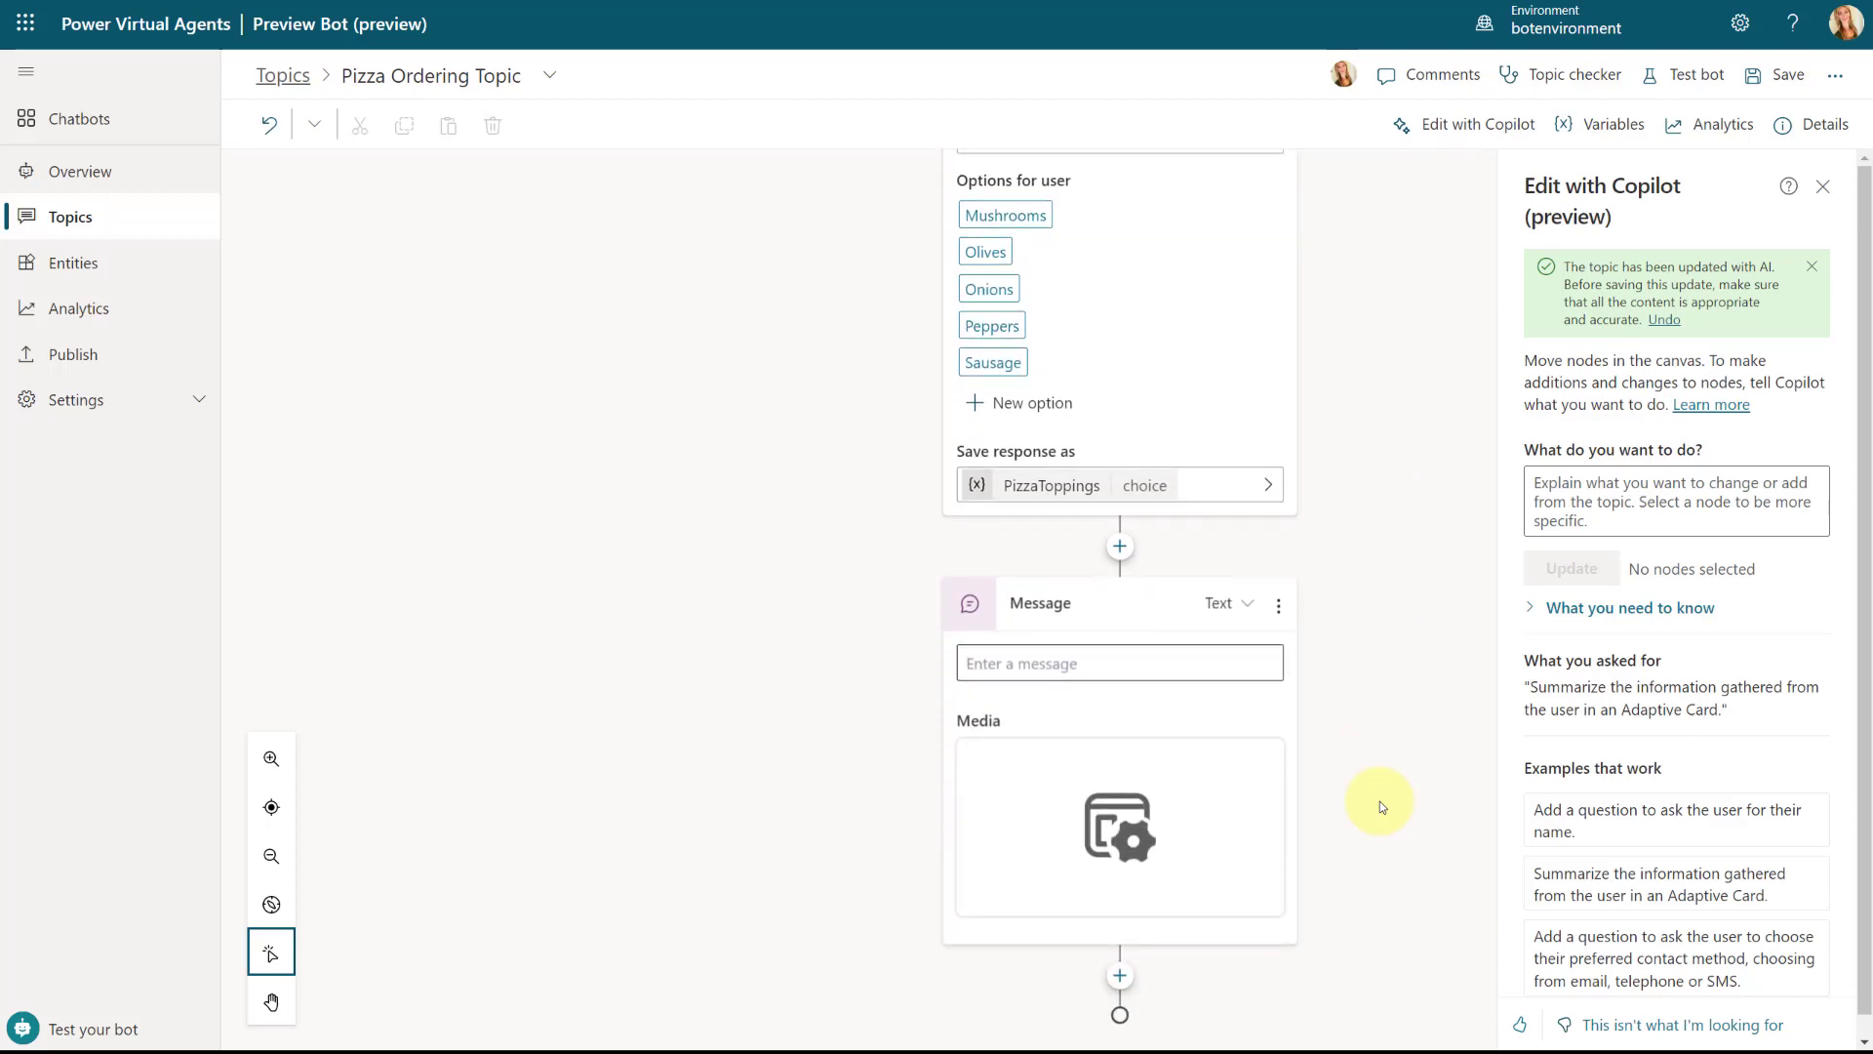
left_click(995, 663)
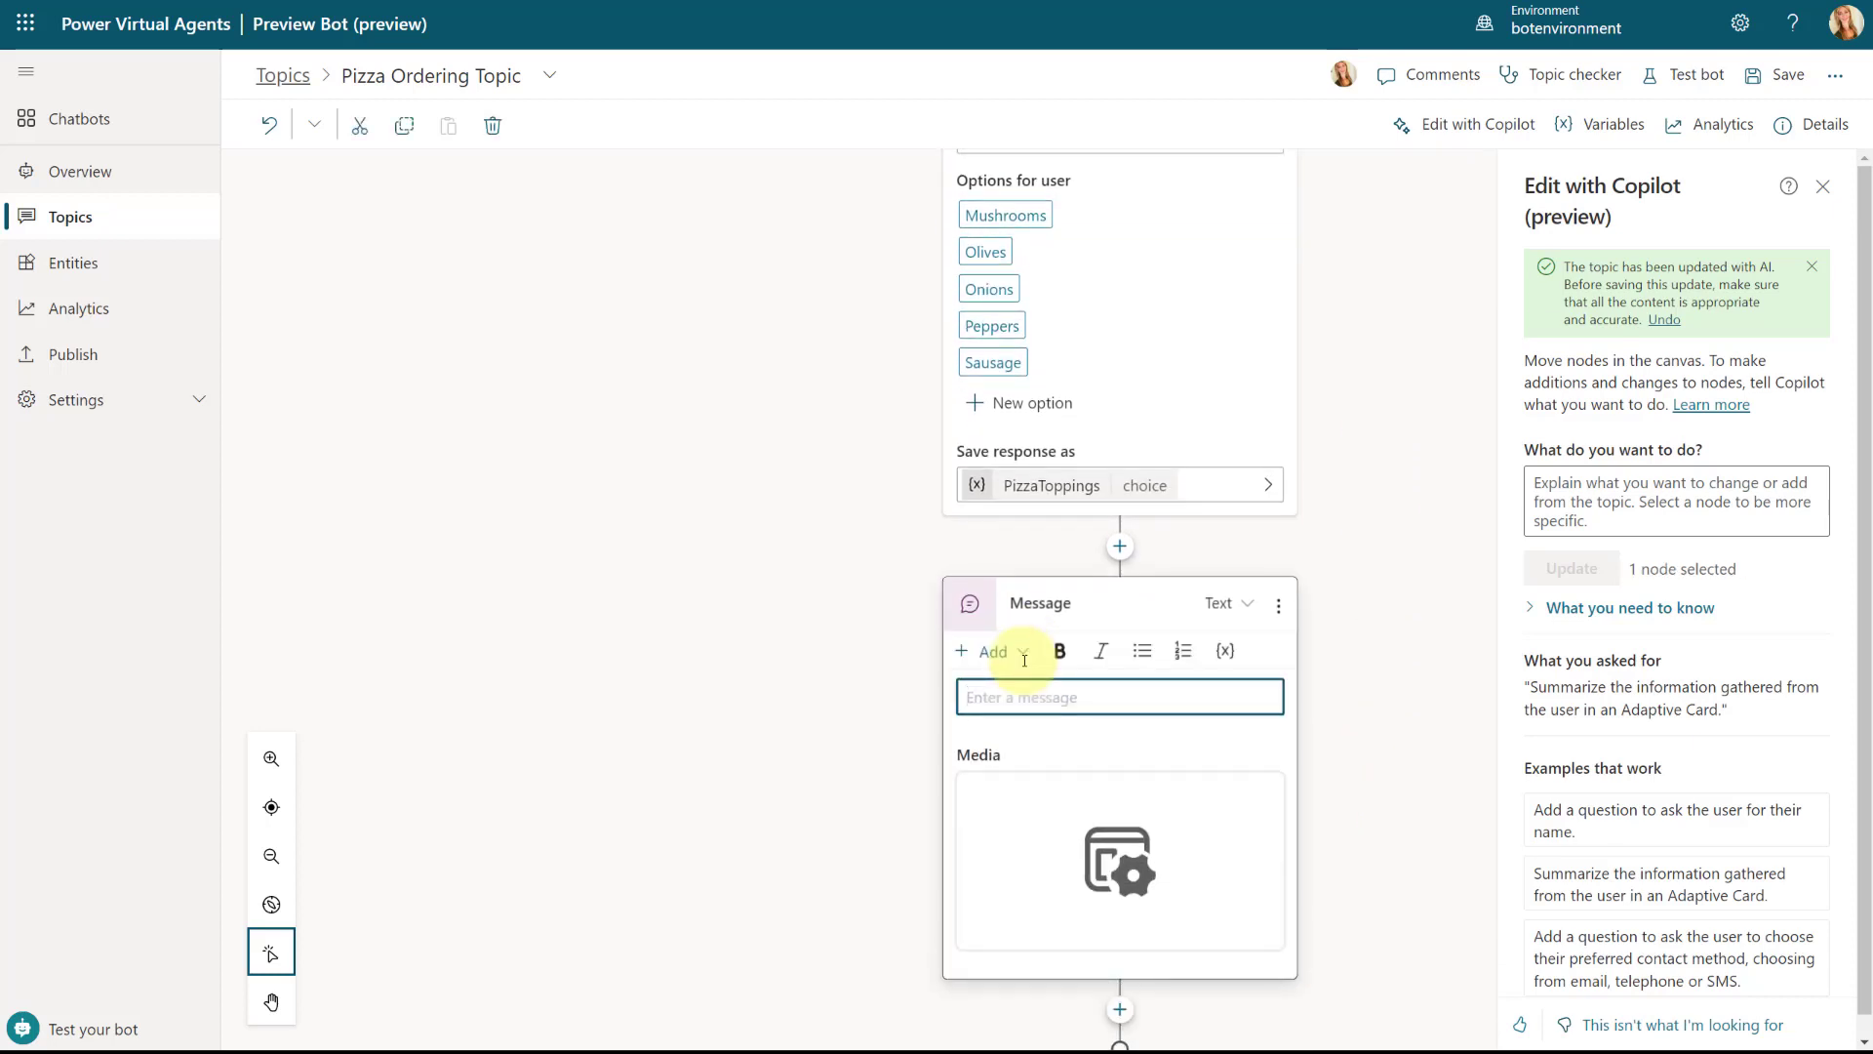
type("Your order:")
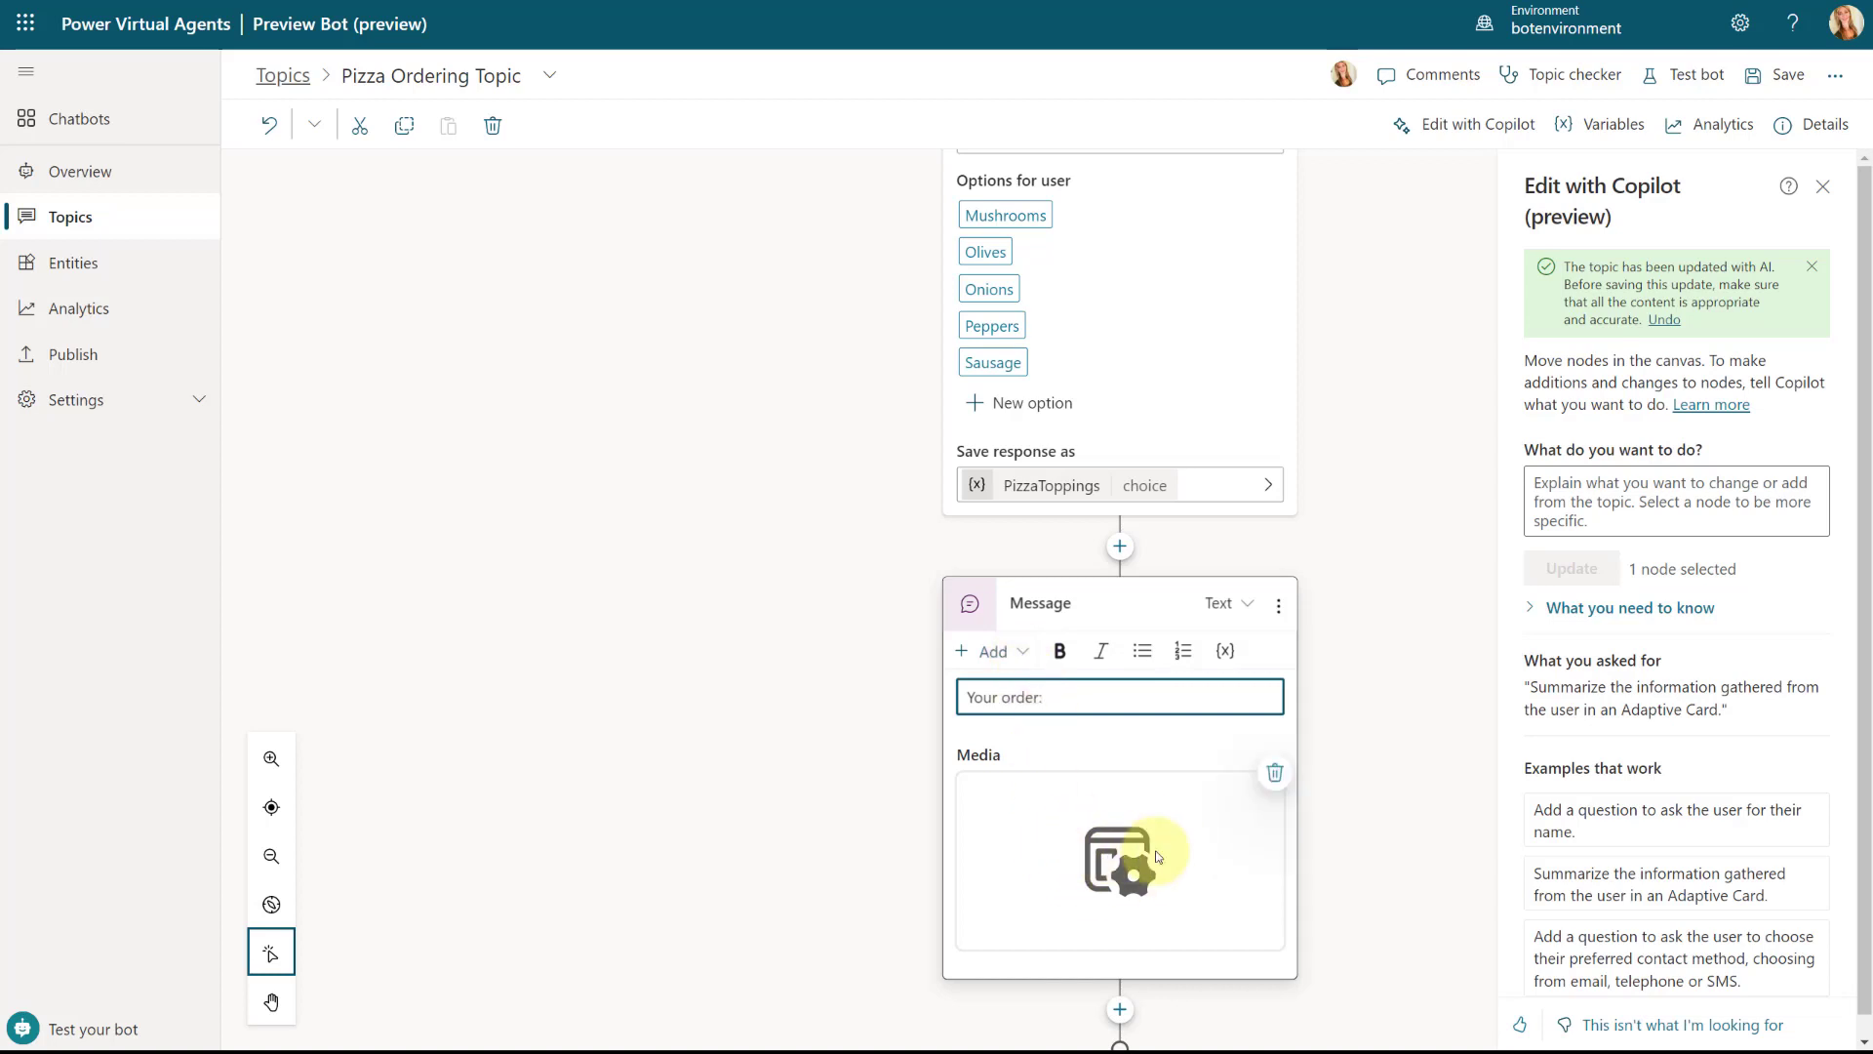
scroll(1397, 831, "down", 1)
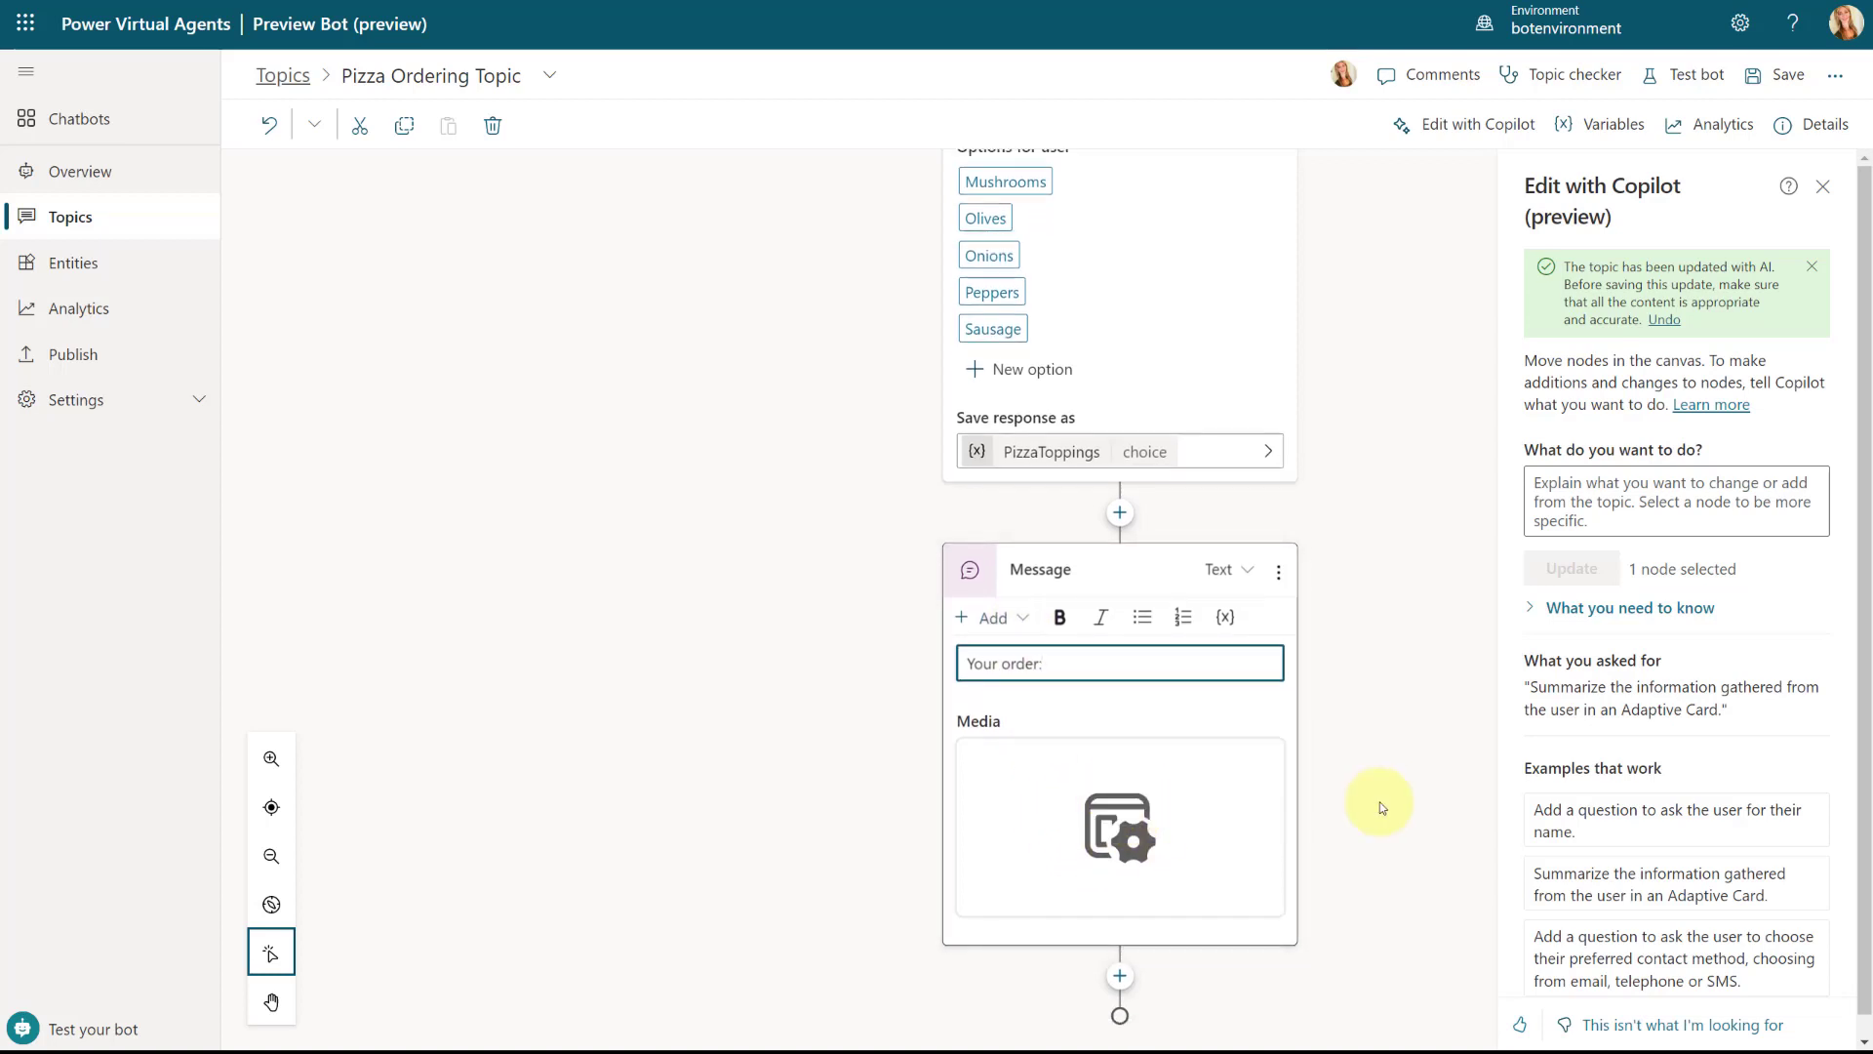
left_click(1791, 76)
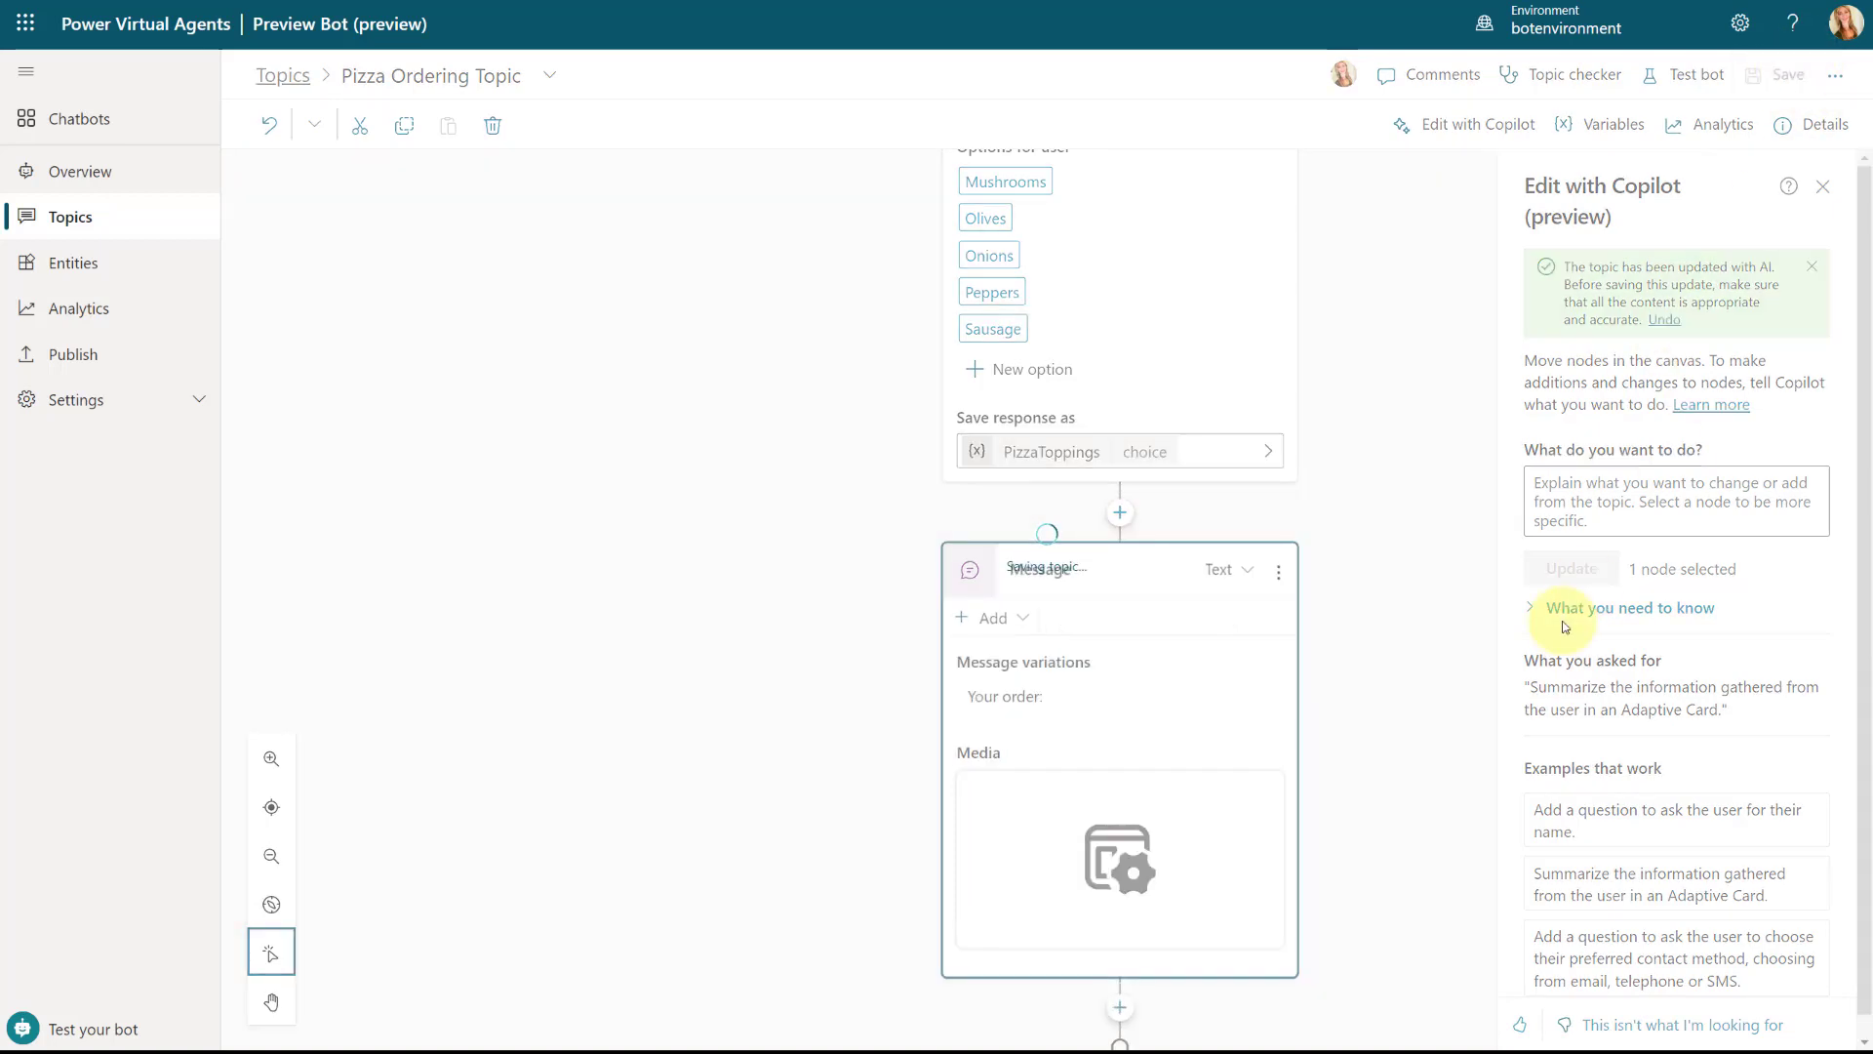
- Start a test chat by sending 'i want pizza' to the bot
left_click(108, 1029)
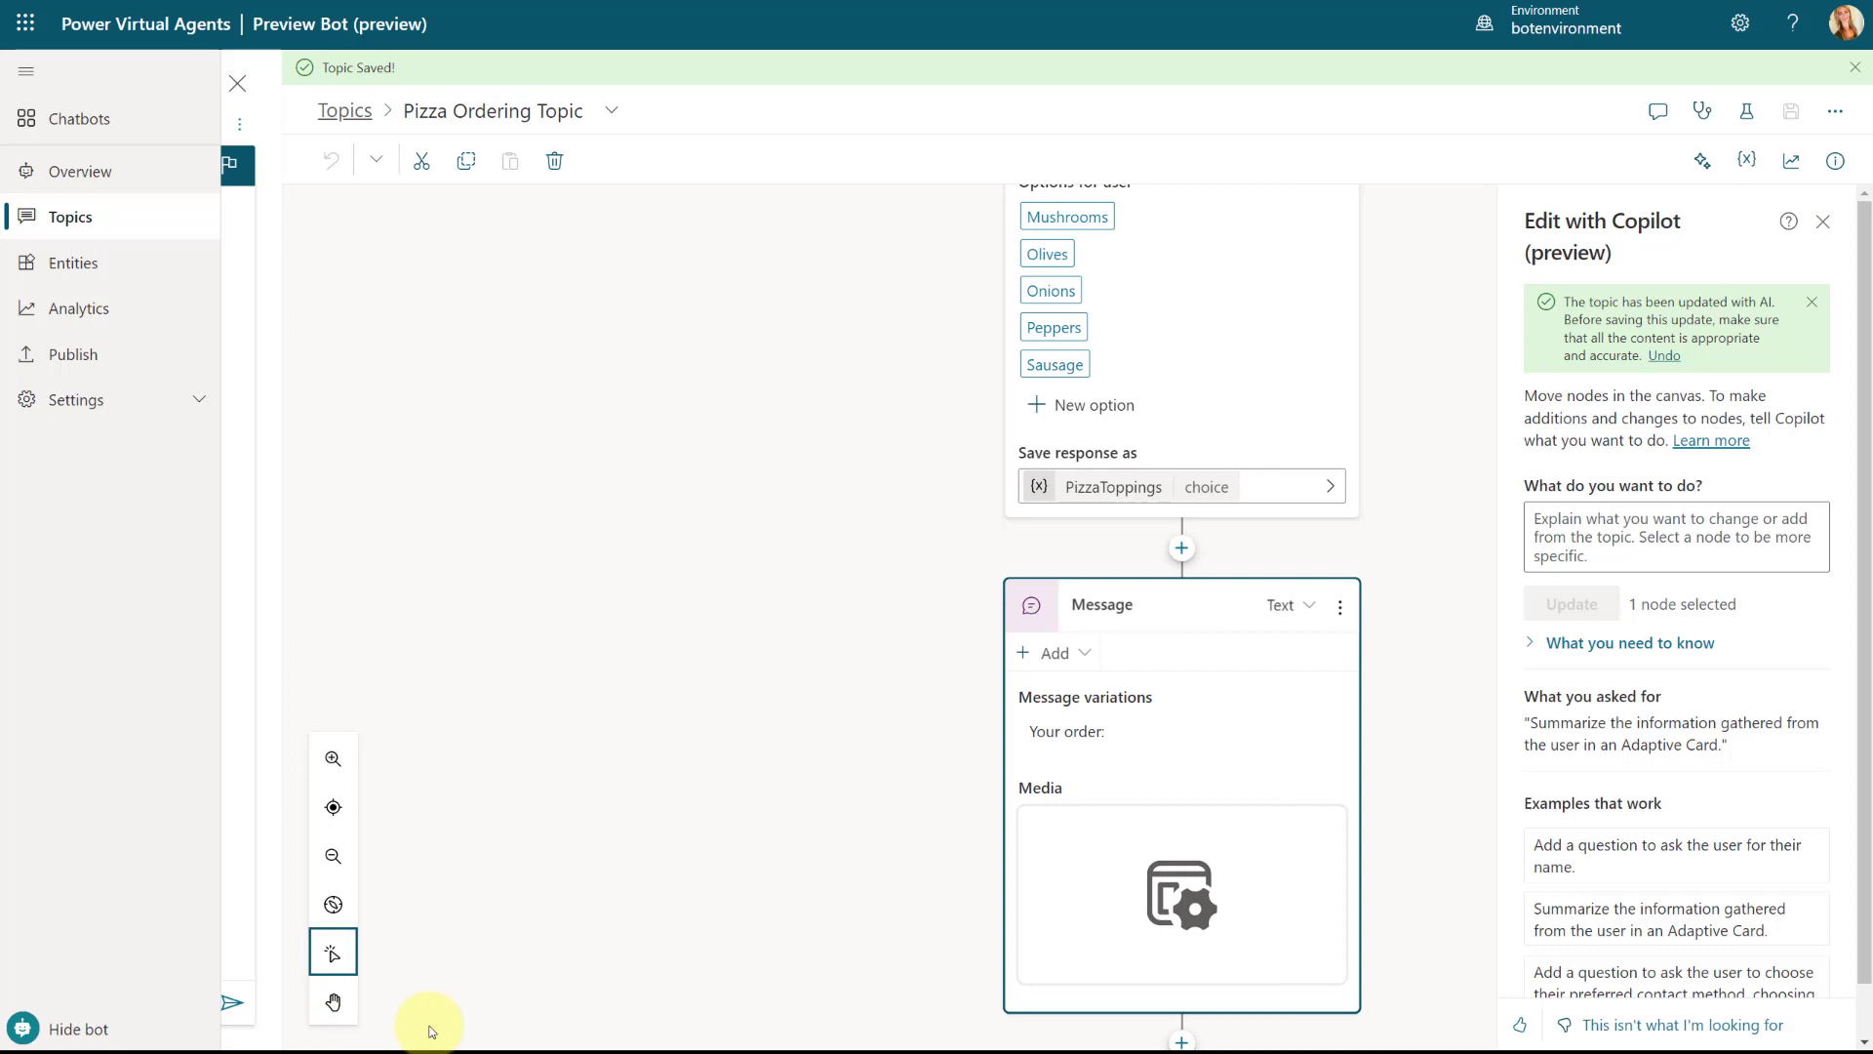
left_click(418, 1005)
type("i want p")
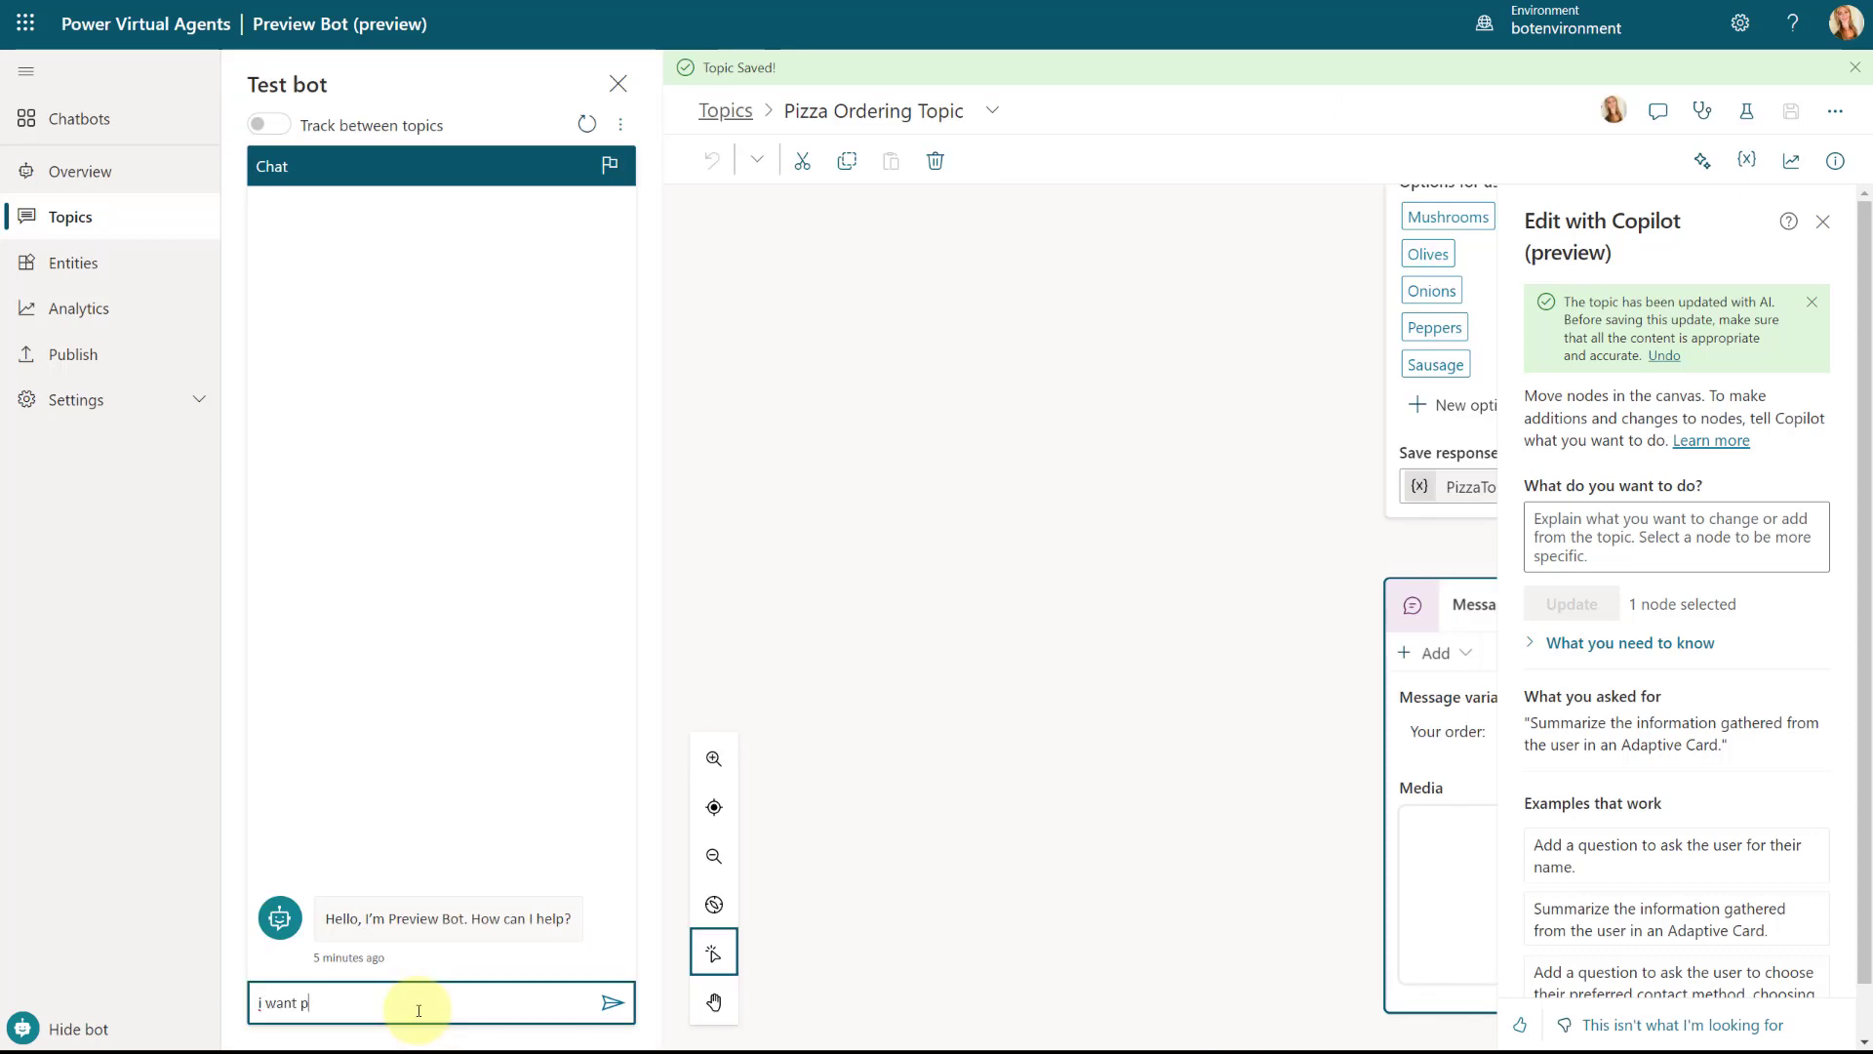
type("izza")
key("Return")
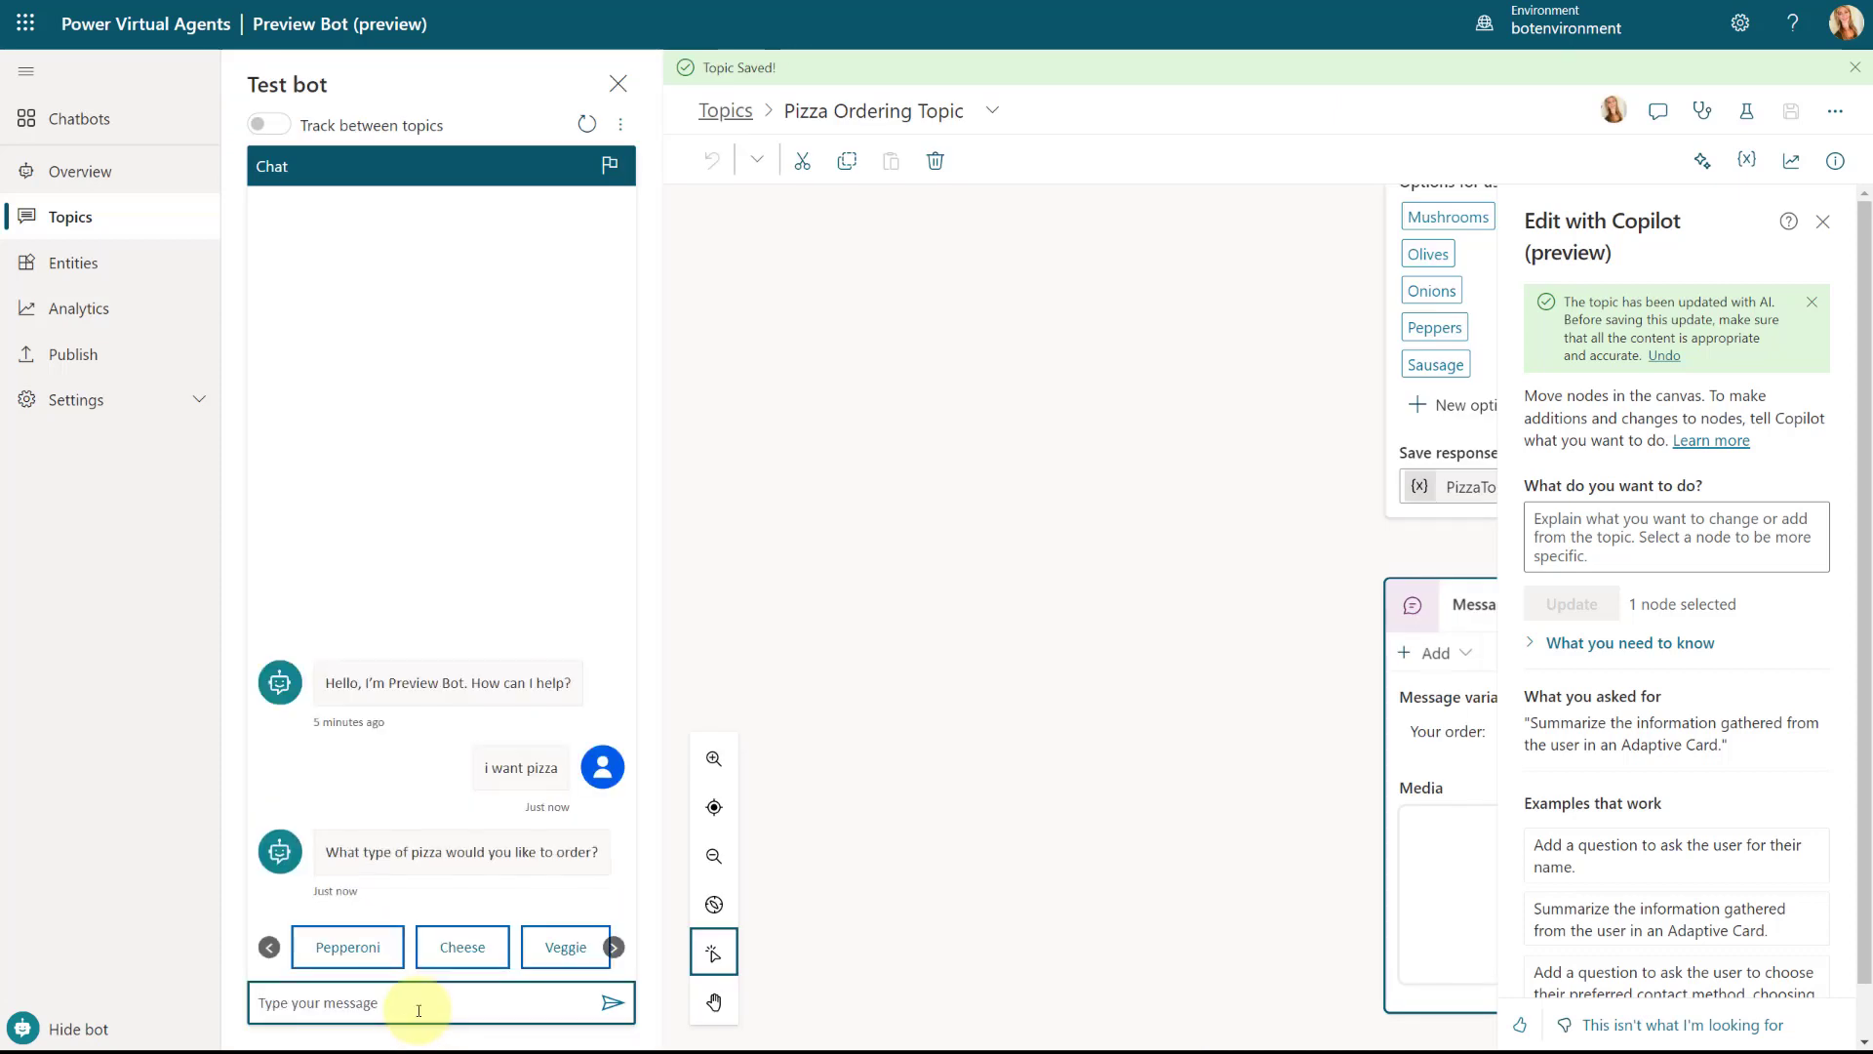
- Answer Pepperoni, quantity 3 and Sausage topping to receive the order summary card
left_click(347, 946)
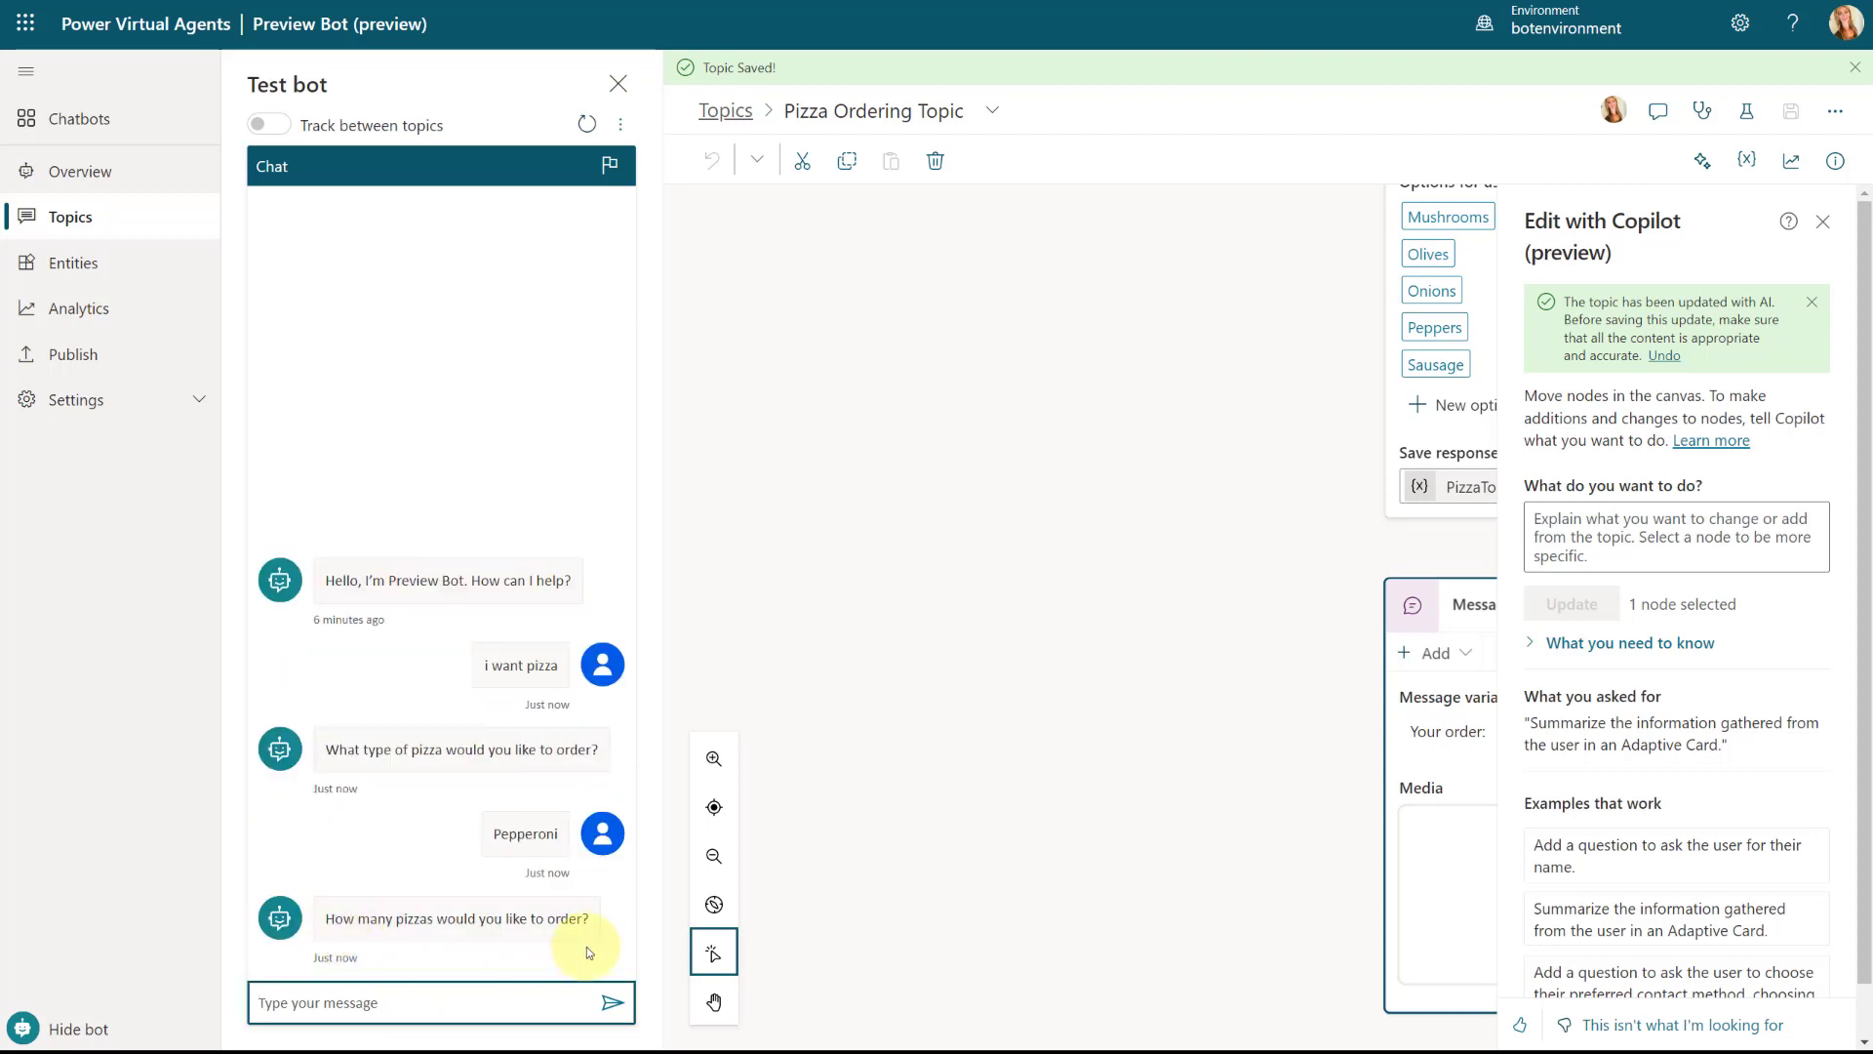
left_click(513, 999)
type("3")
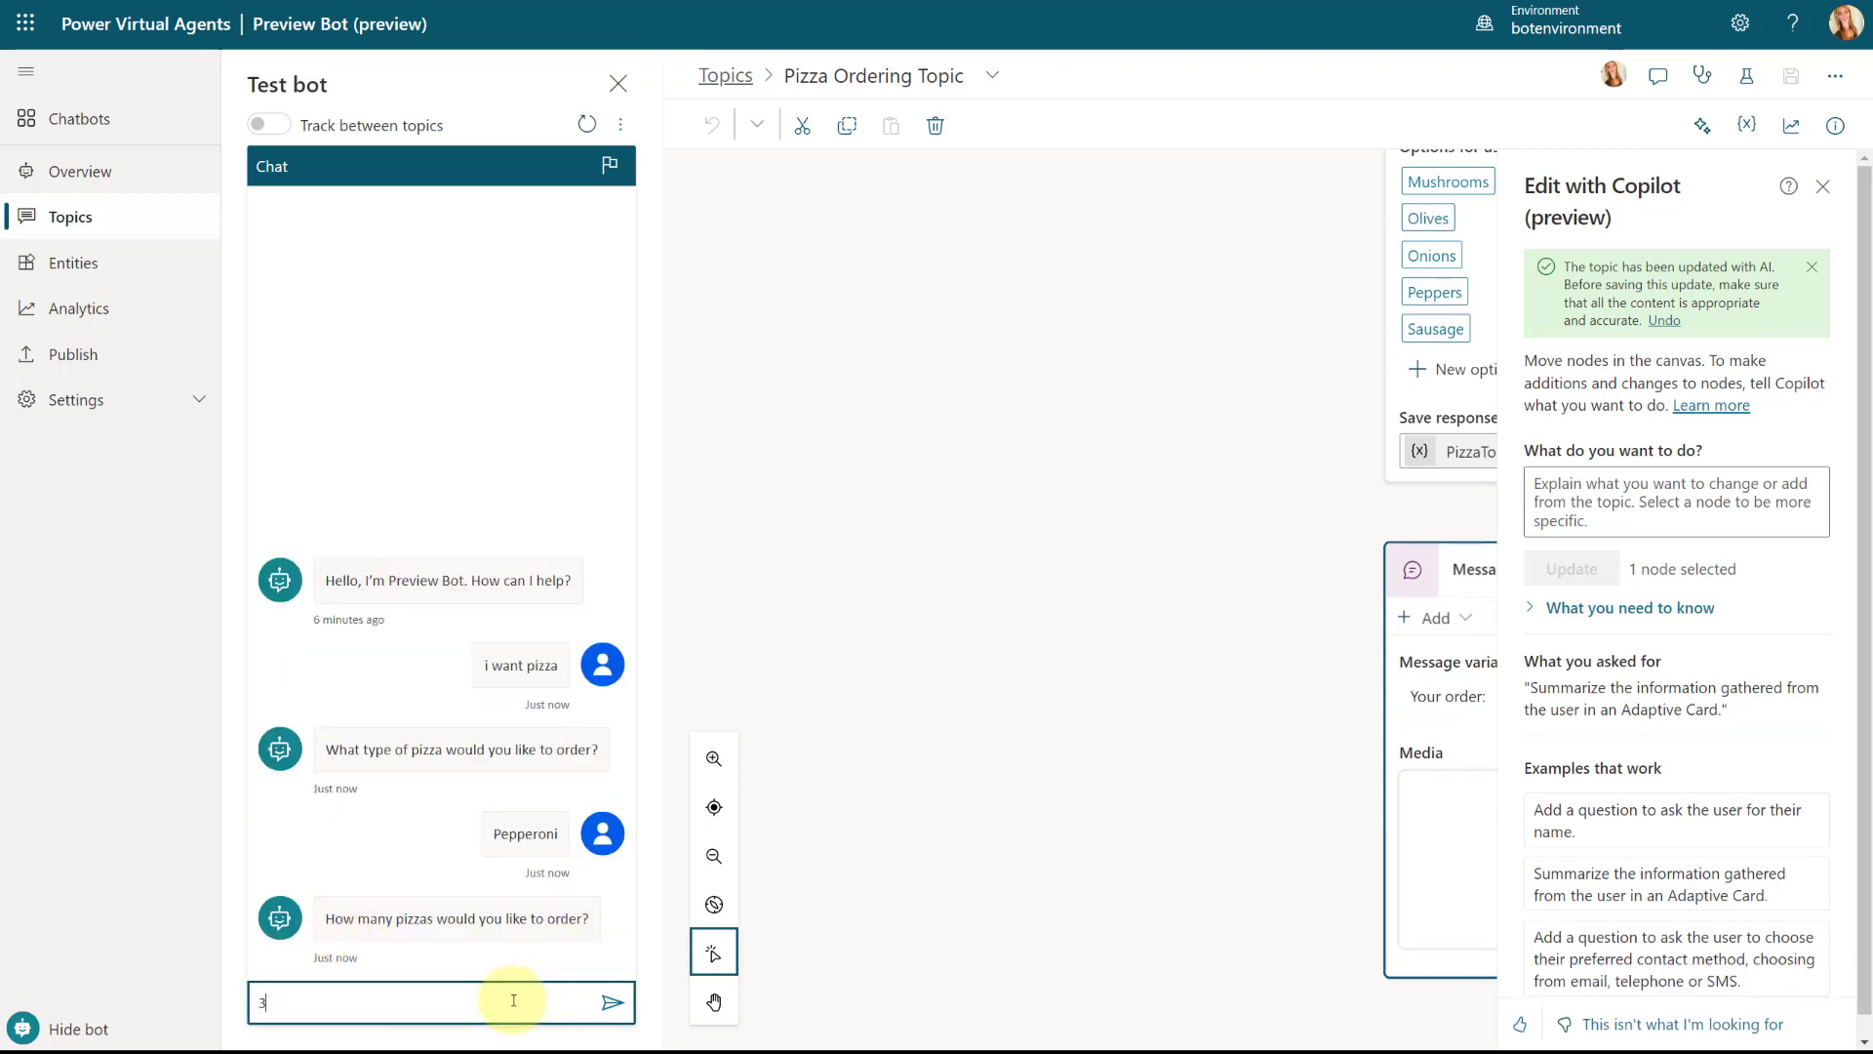
key("Return")
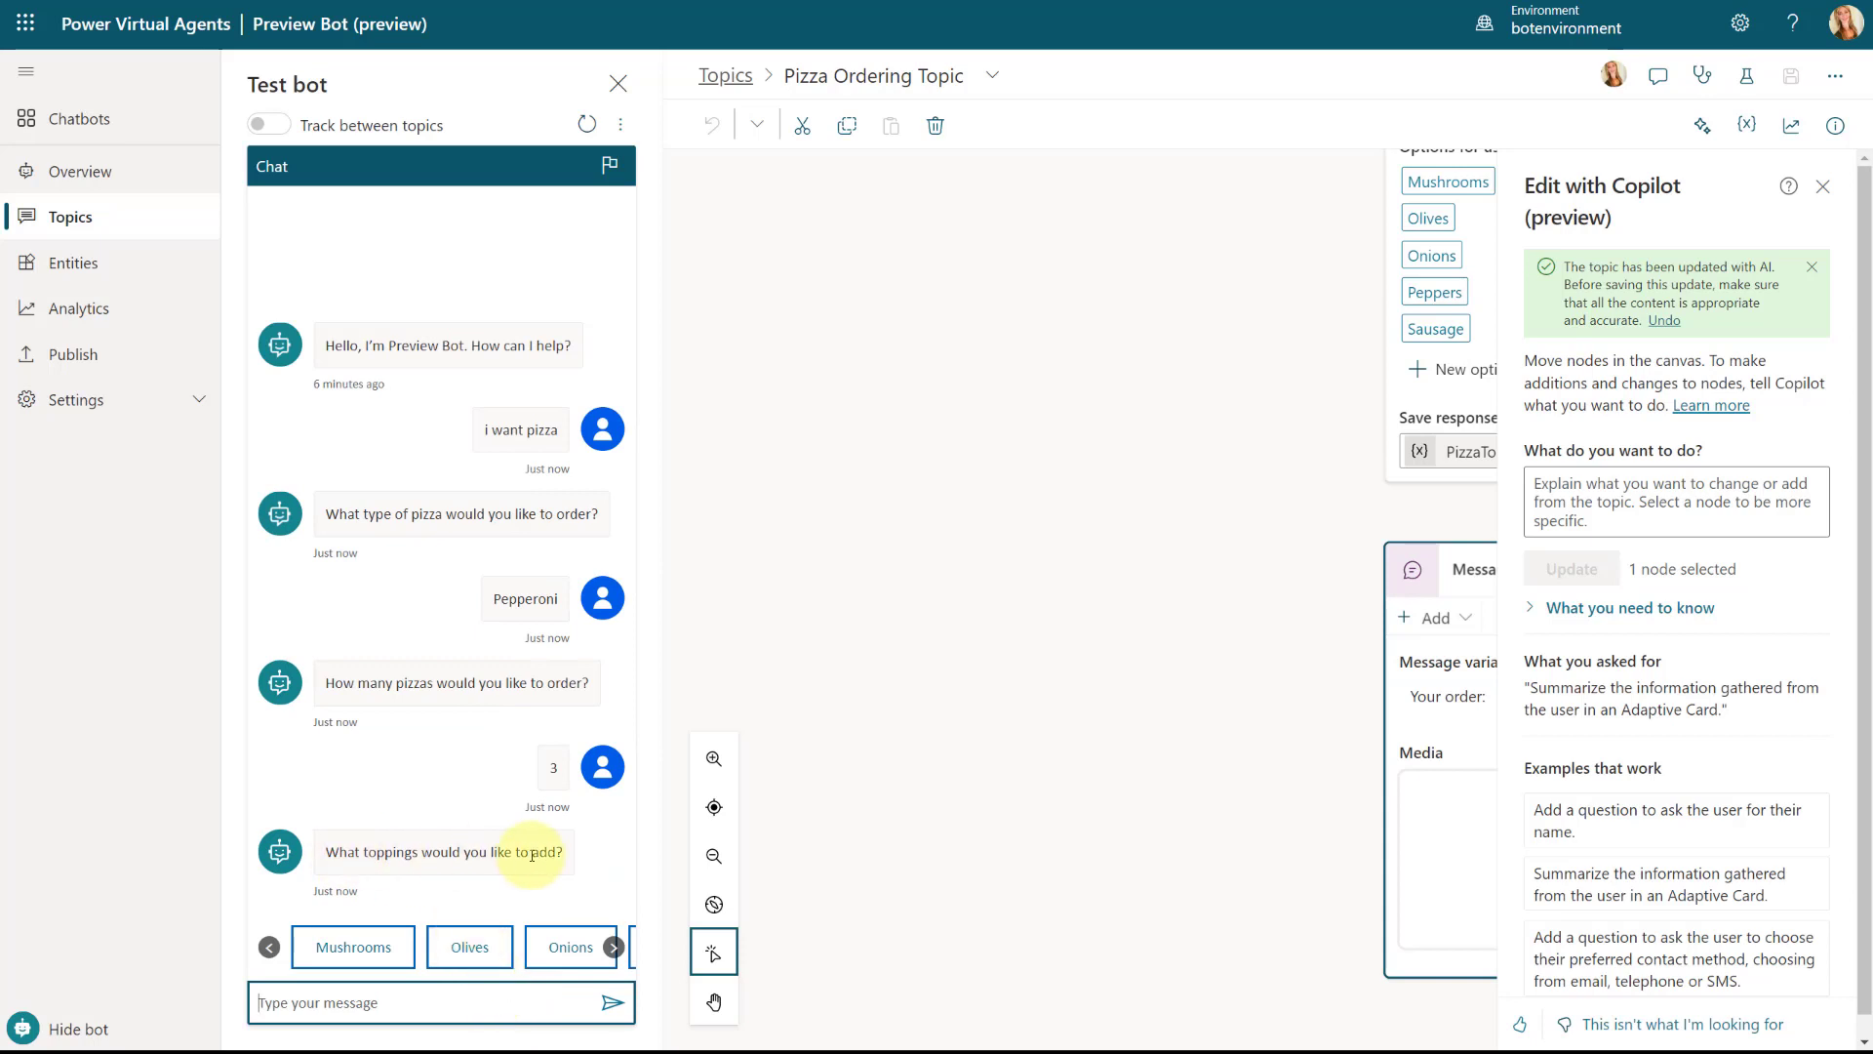
left_click(613, 947)
left_click(613, 948)
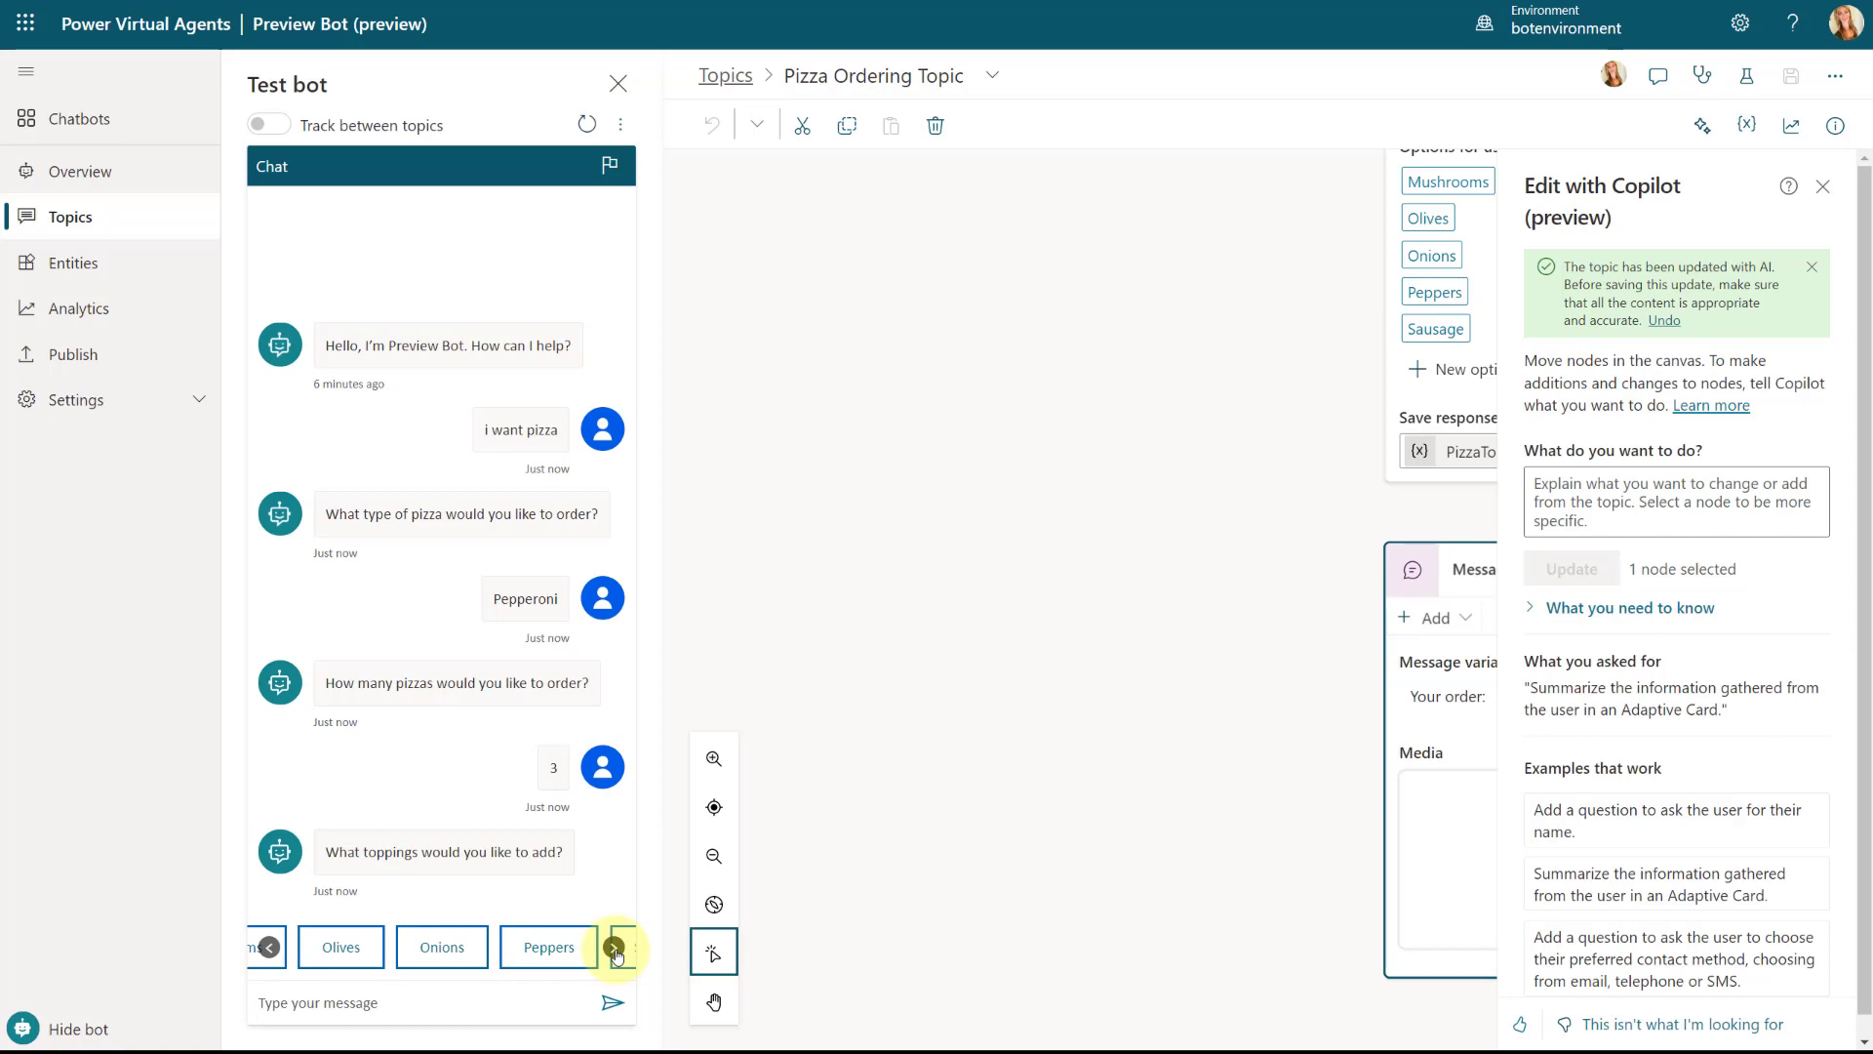
left_click(613, 947)
left_click(556, 947)
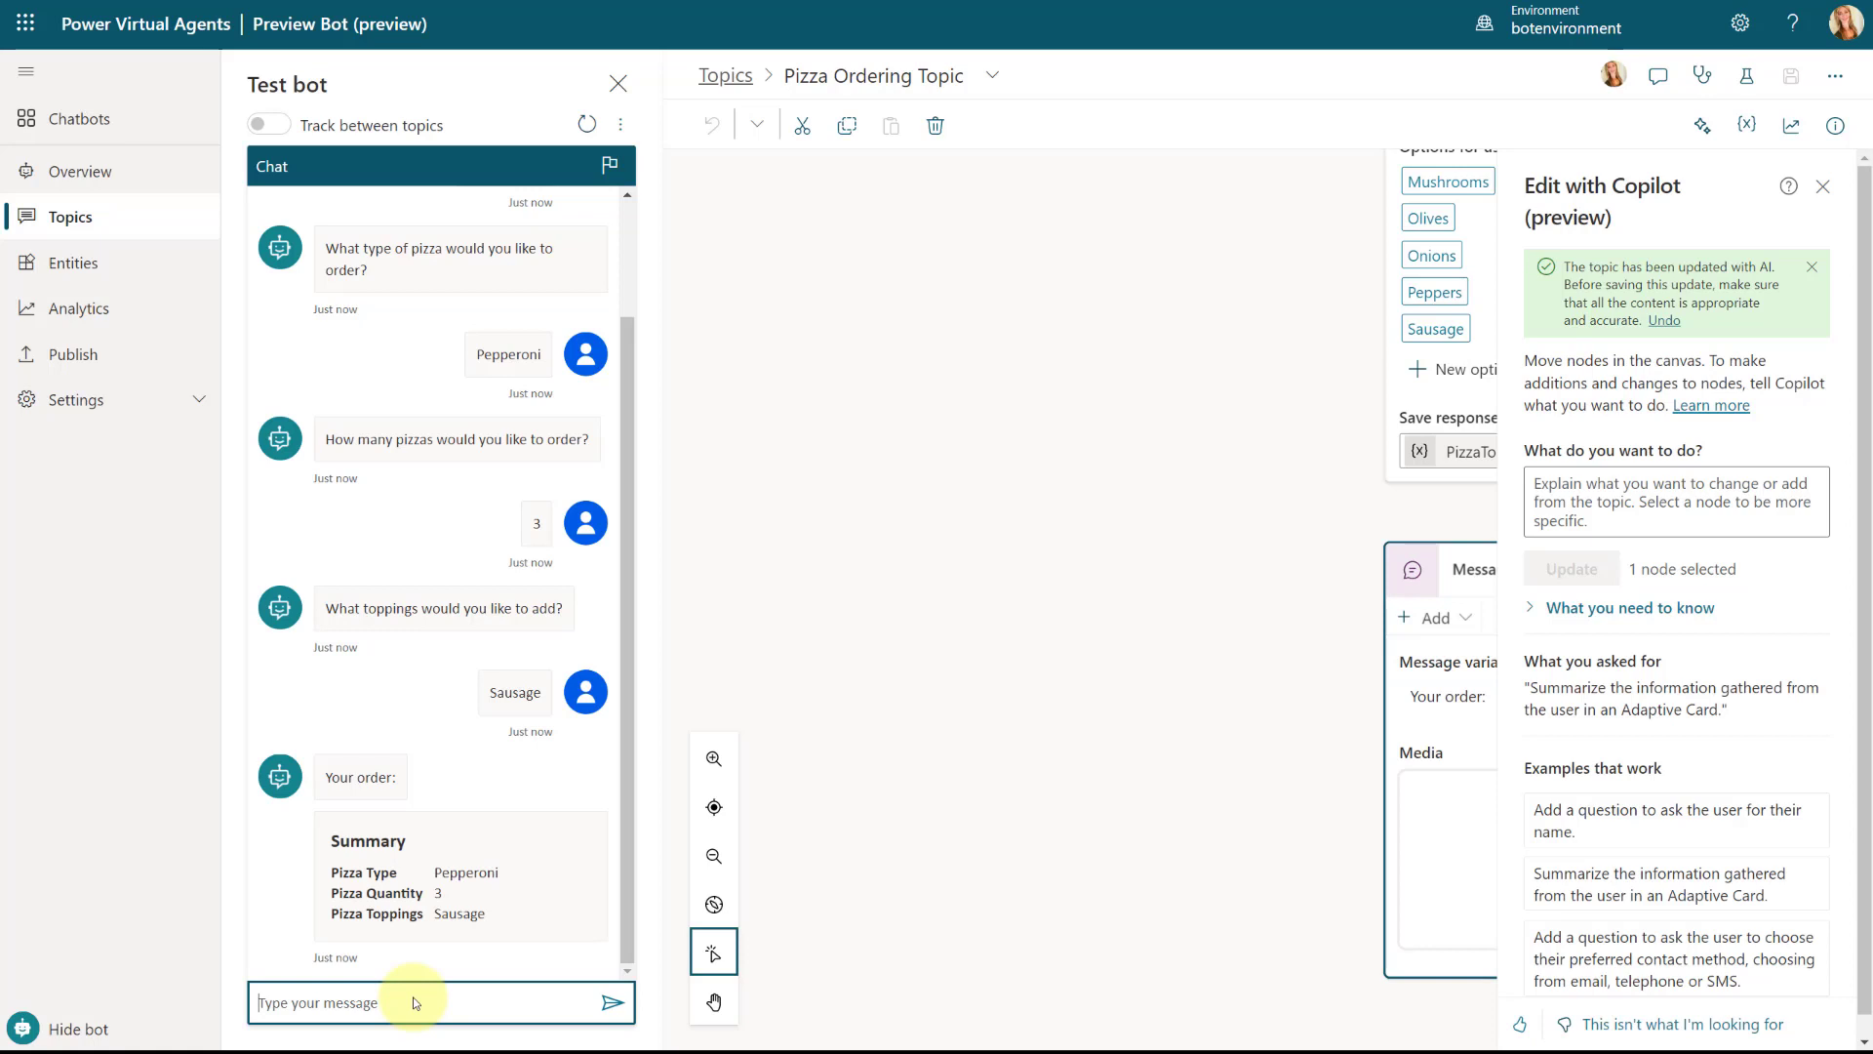
- Close the Copilot pane and delete the 'Your order' summary message
left_click(416, 1002)
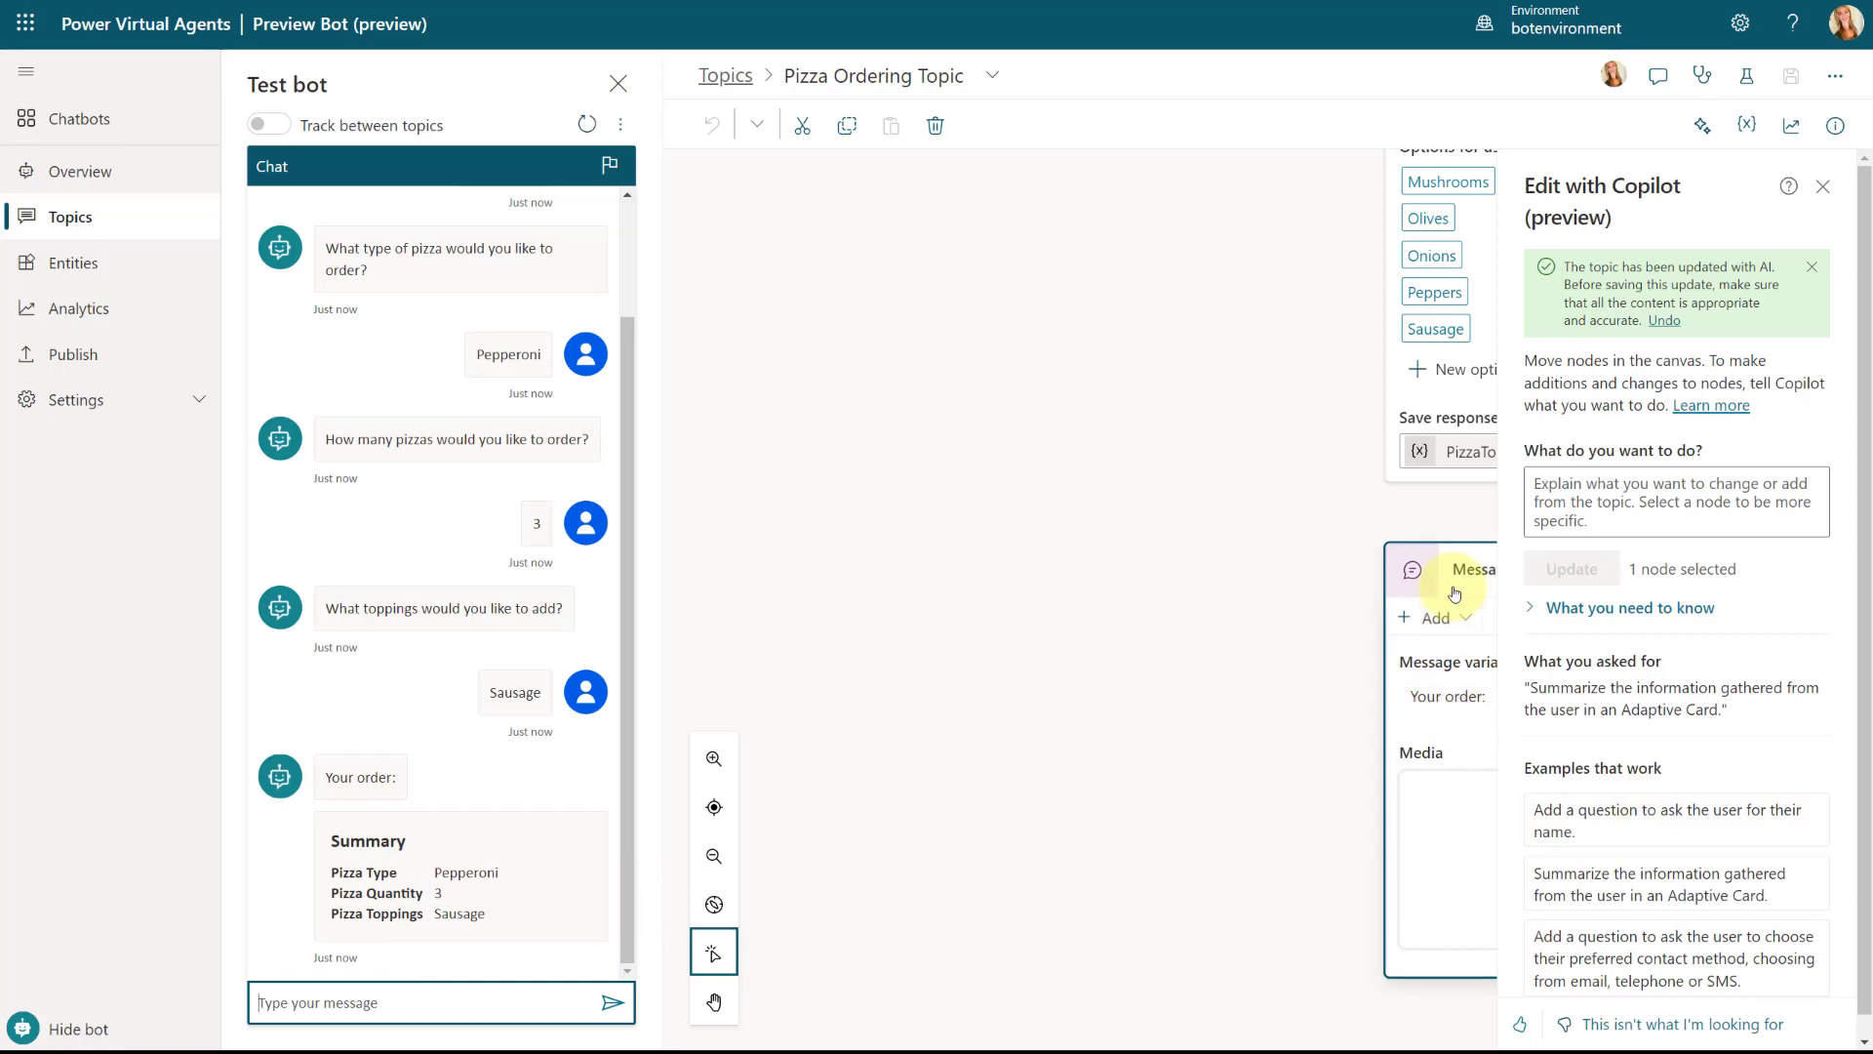
left_click(1821, 187)
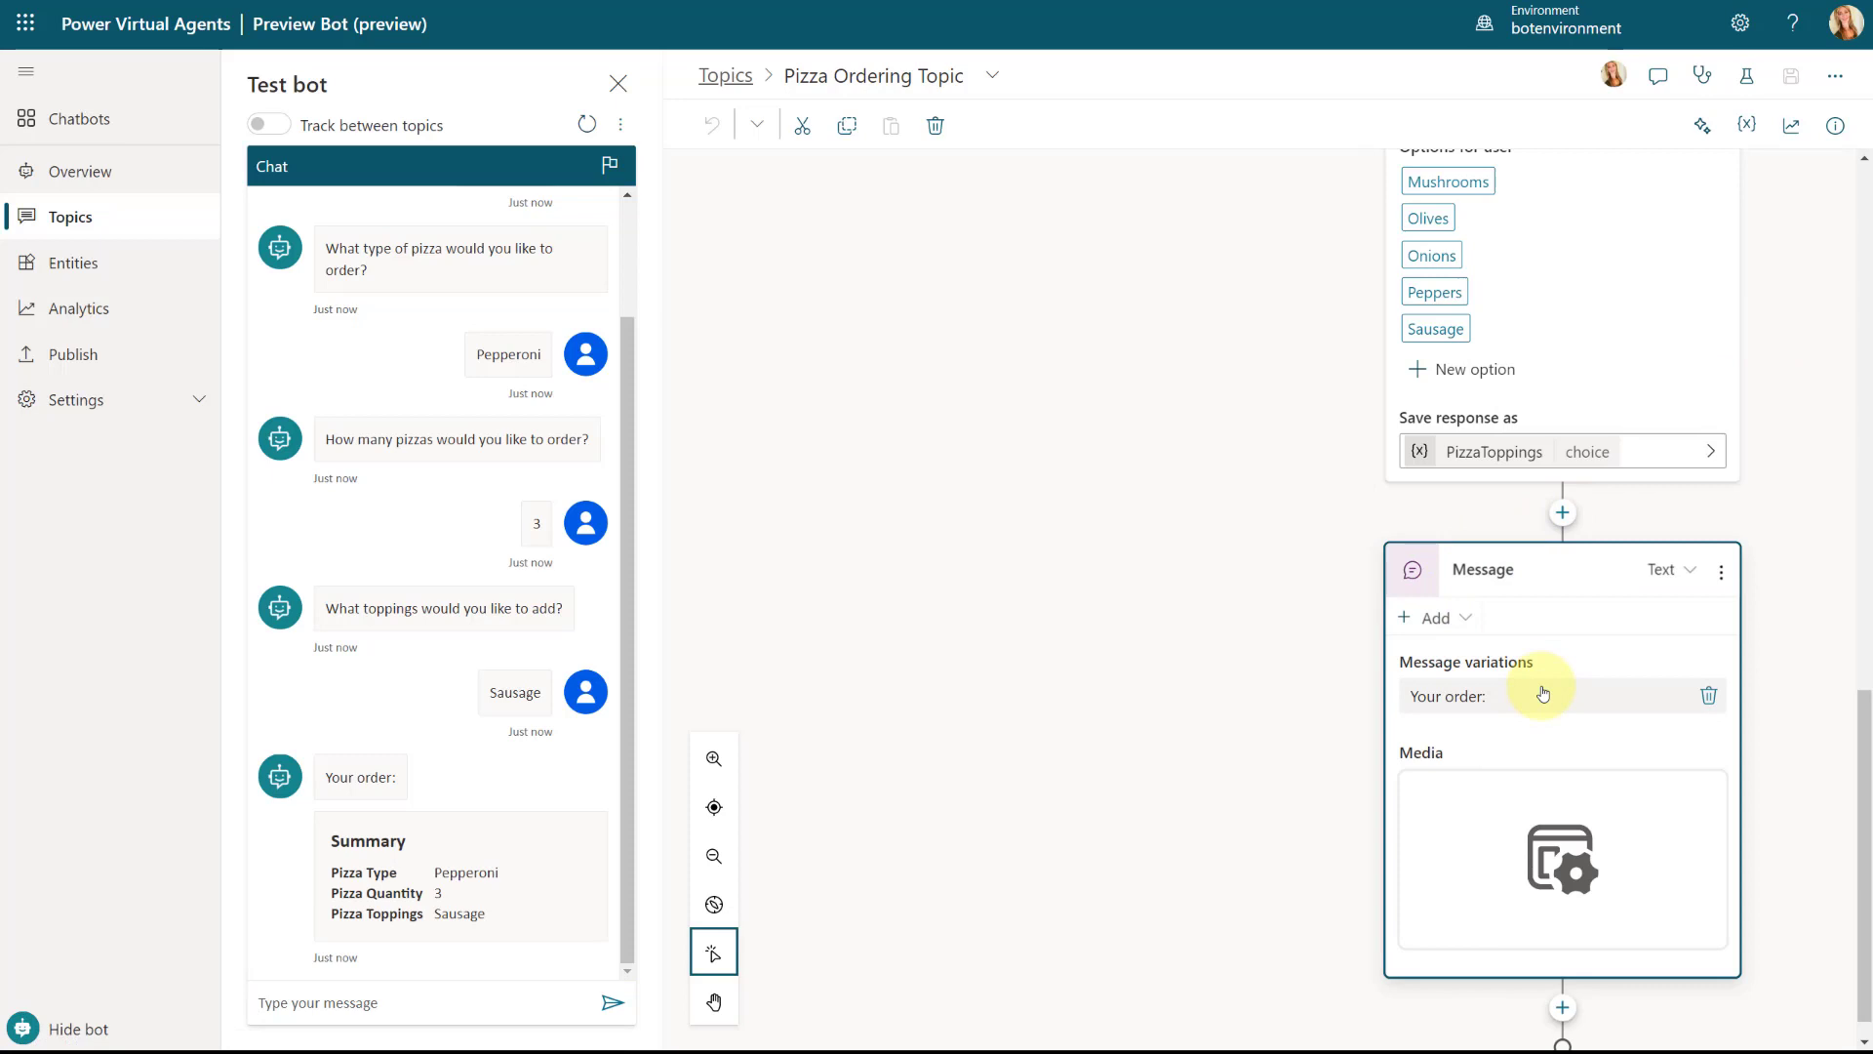
scroll(1542, 693, "up", 3)
scroll(1542, 693, "up", 1)
scroll(1543, 693, "down", 3)
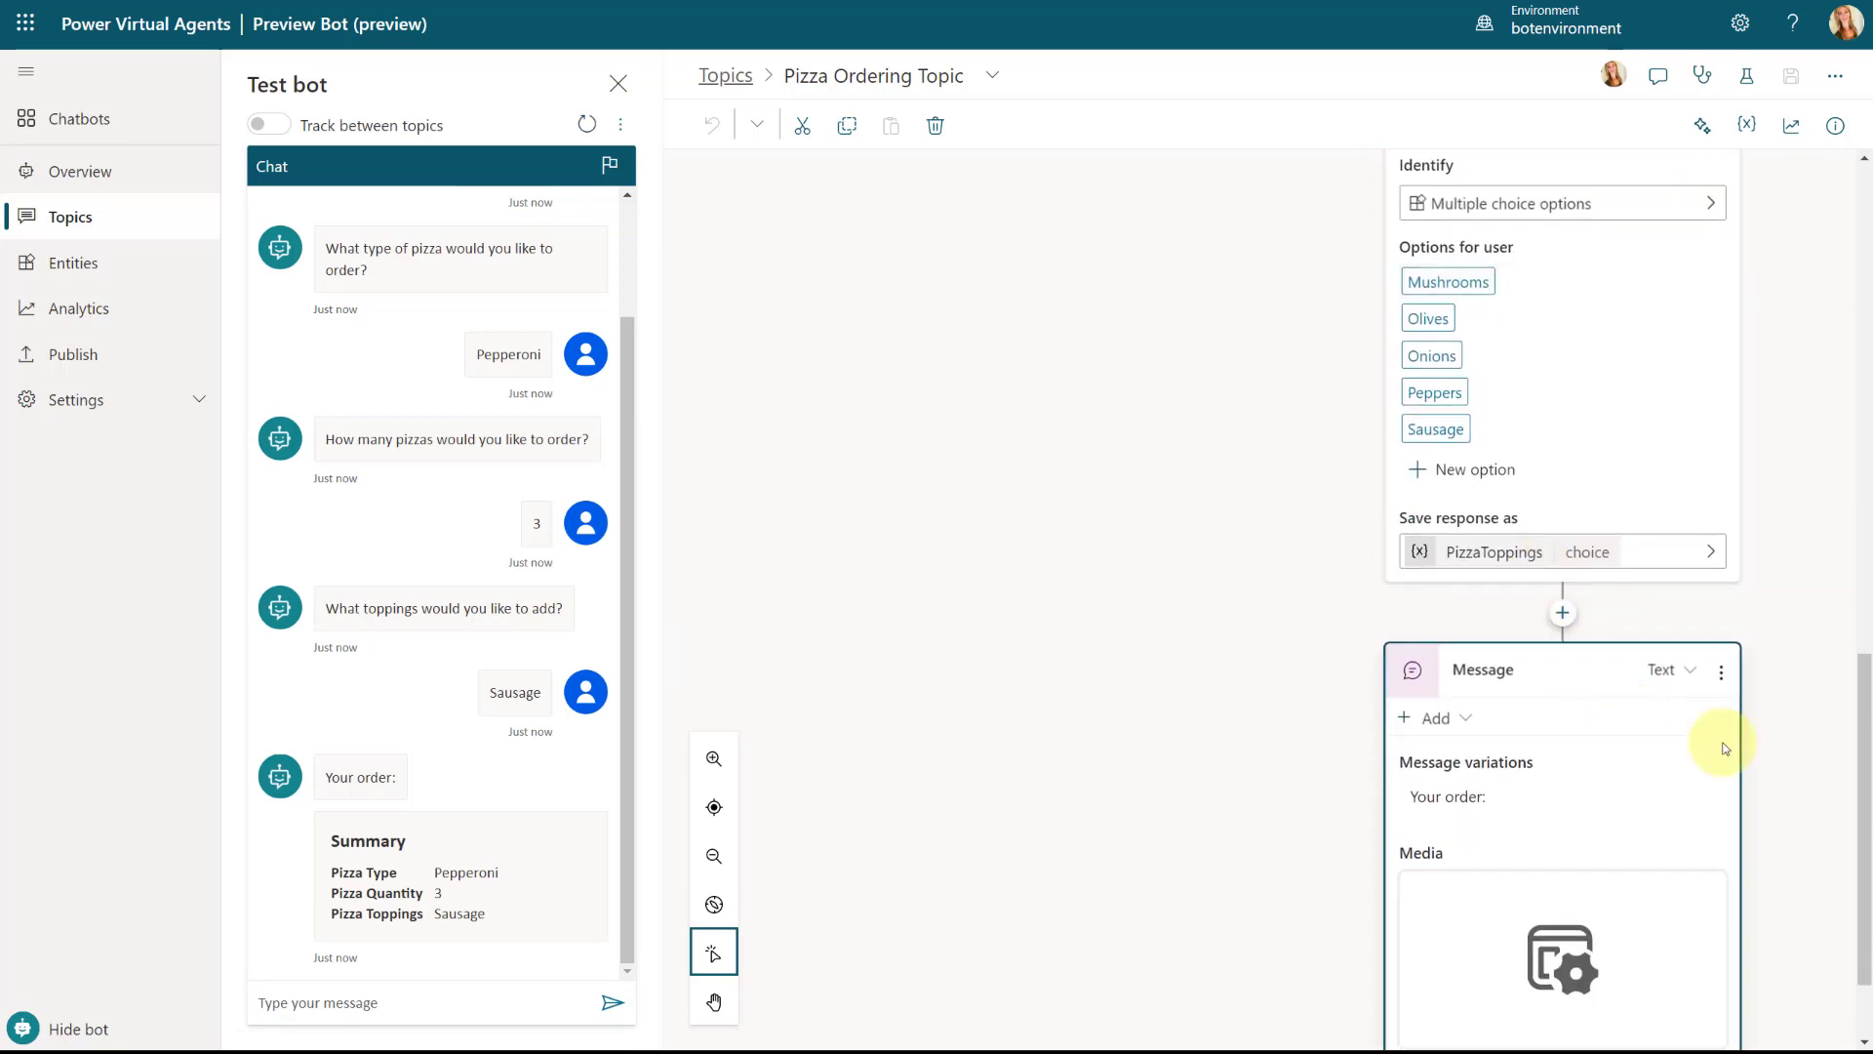
left_click(1720, 671)
left_click(1726, 698)
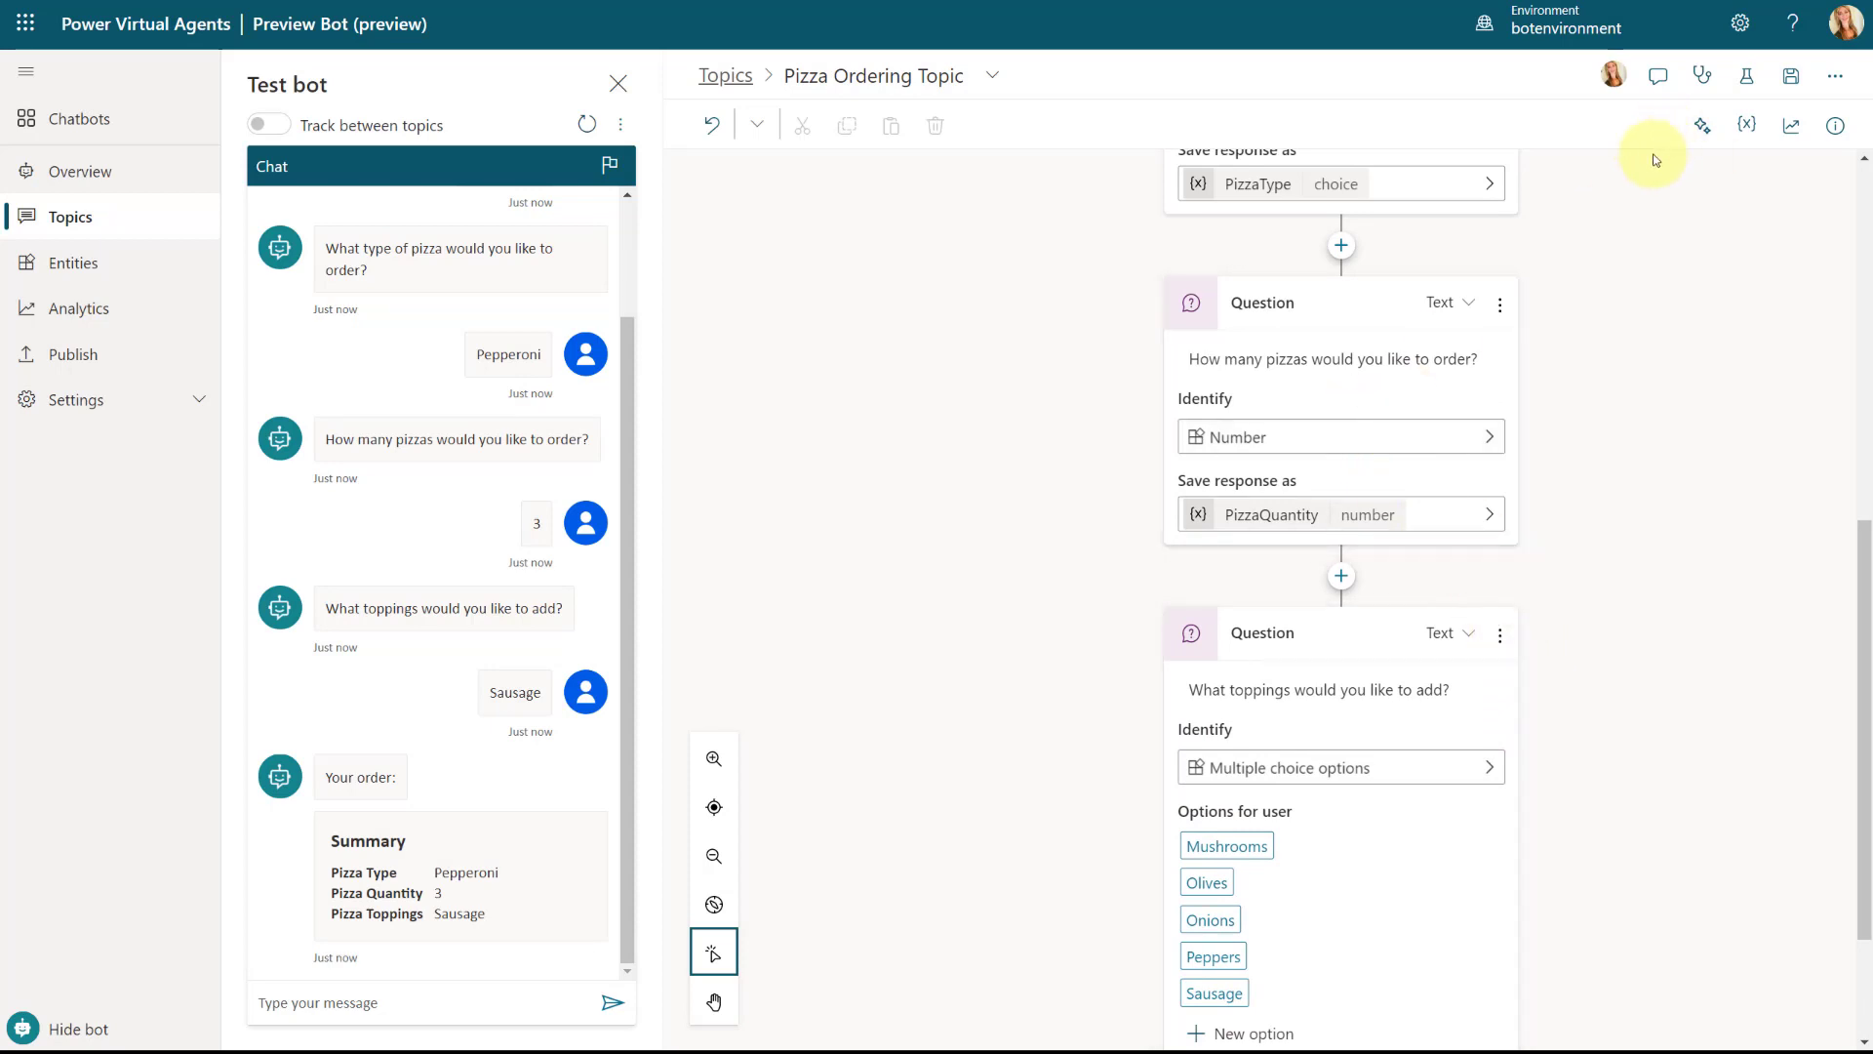
- Delete the toppings question so the topic ends after the quantity question
left_click(1385, 309)
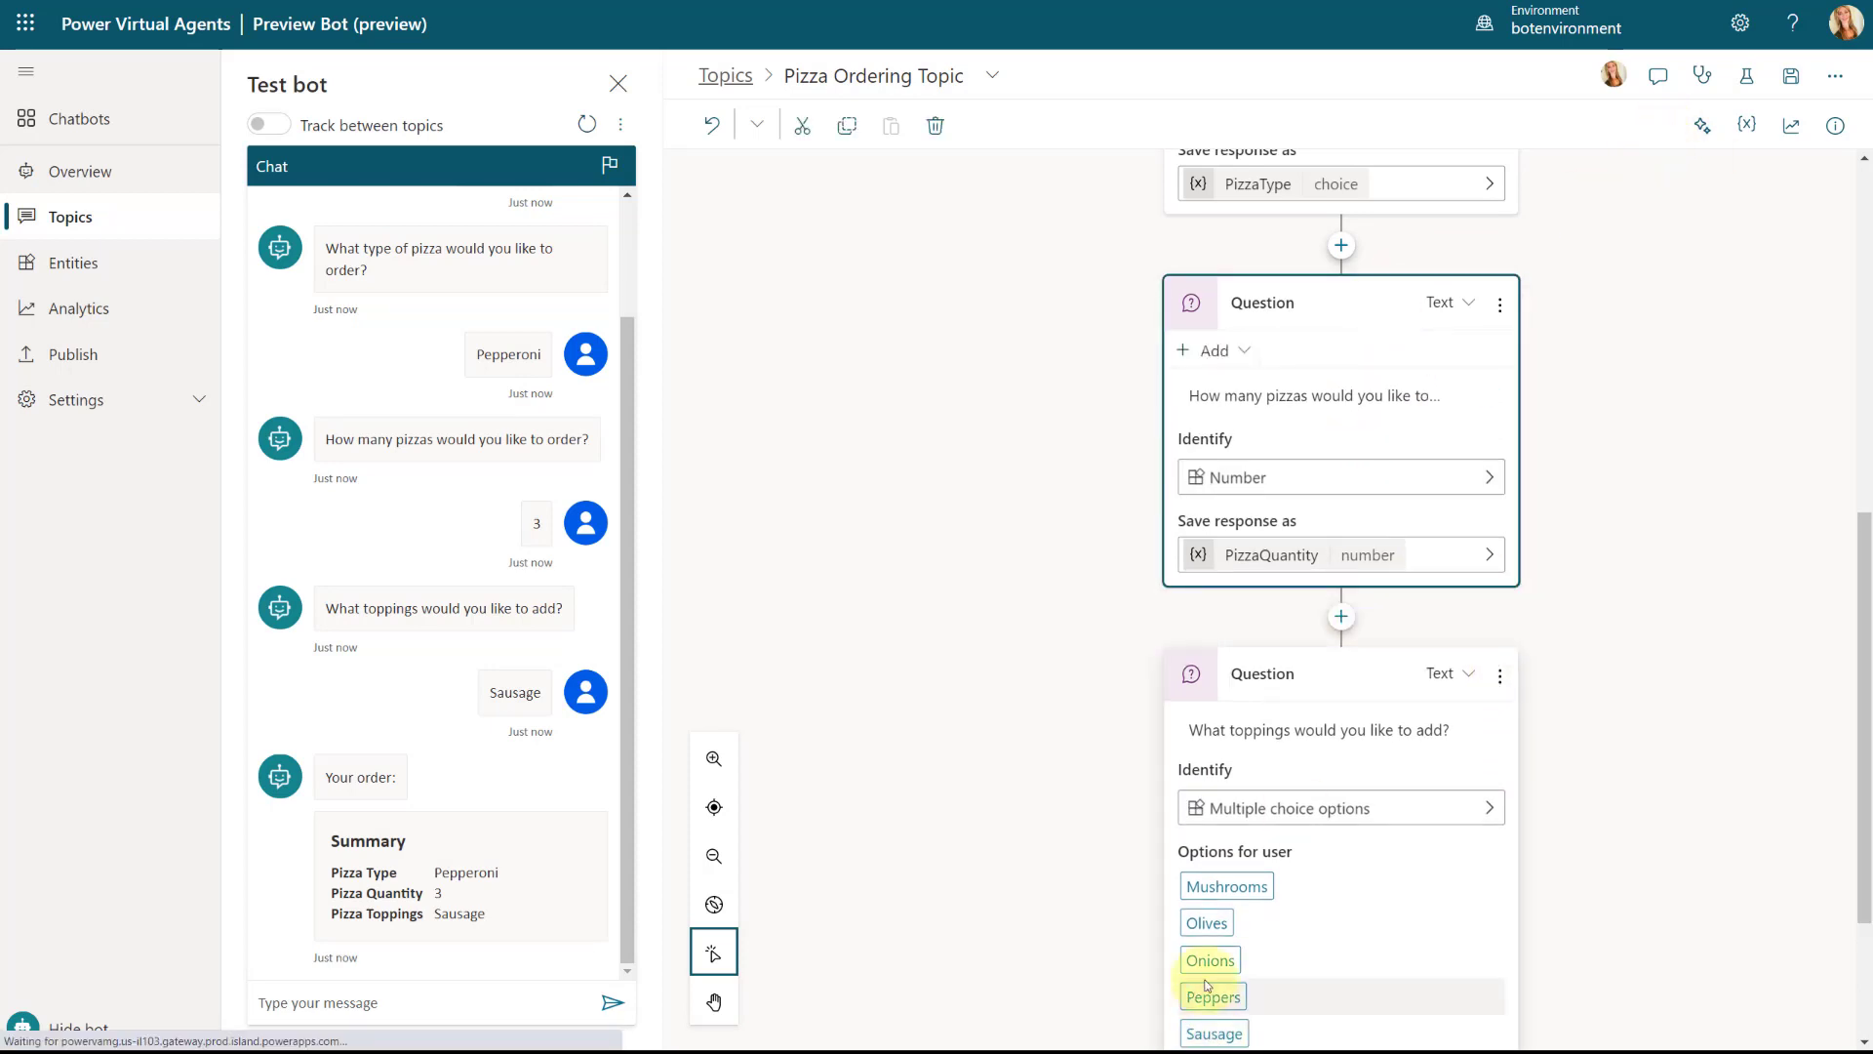
left_click(1500, 675)
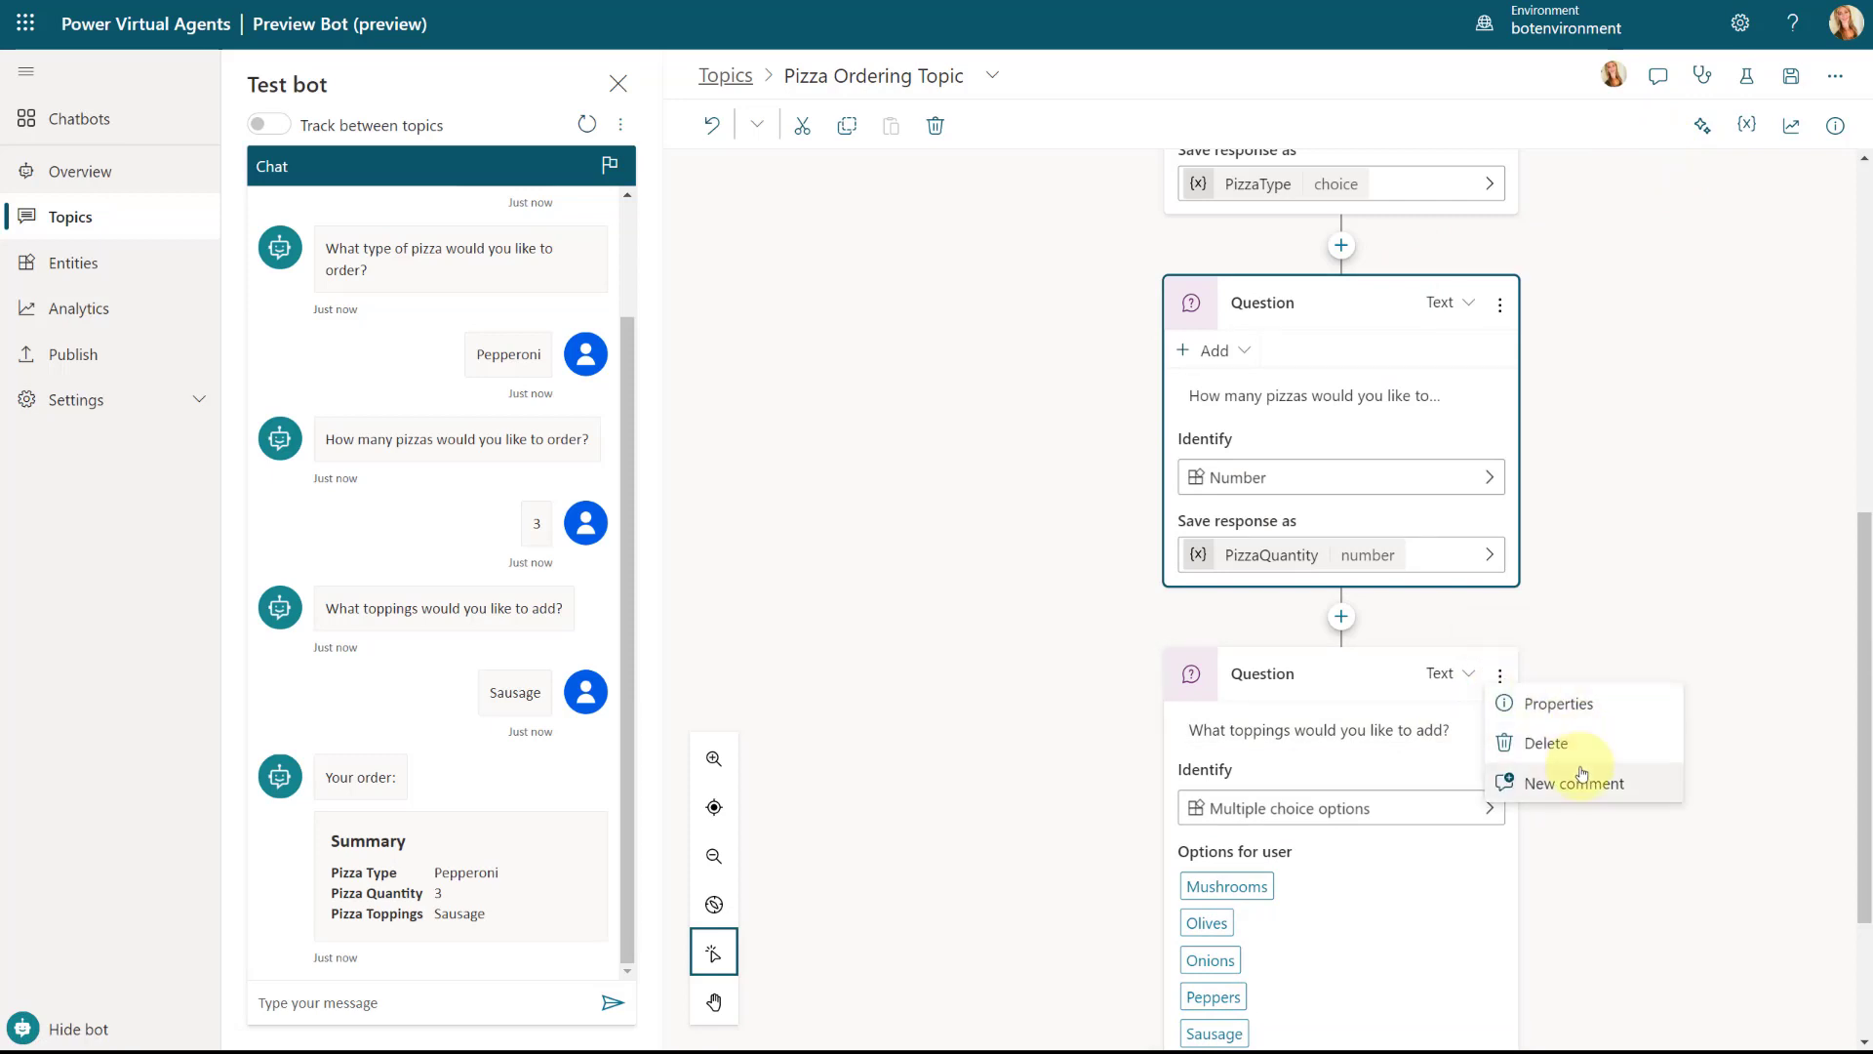
left_click(1564, 741)
scroll(1551, 749, "up", 4)
left_click(1539, 714)
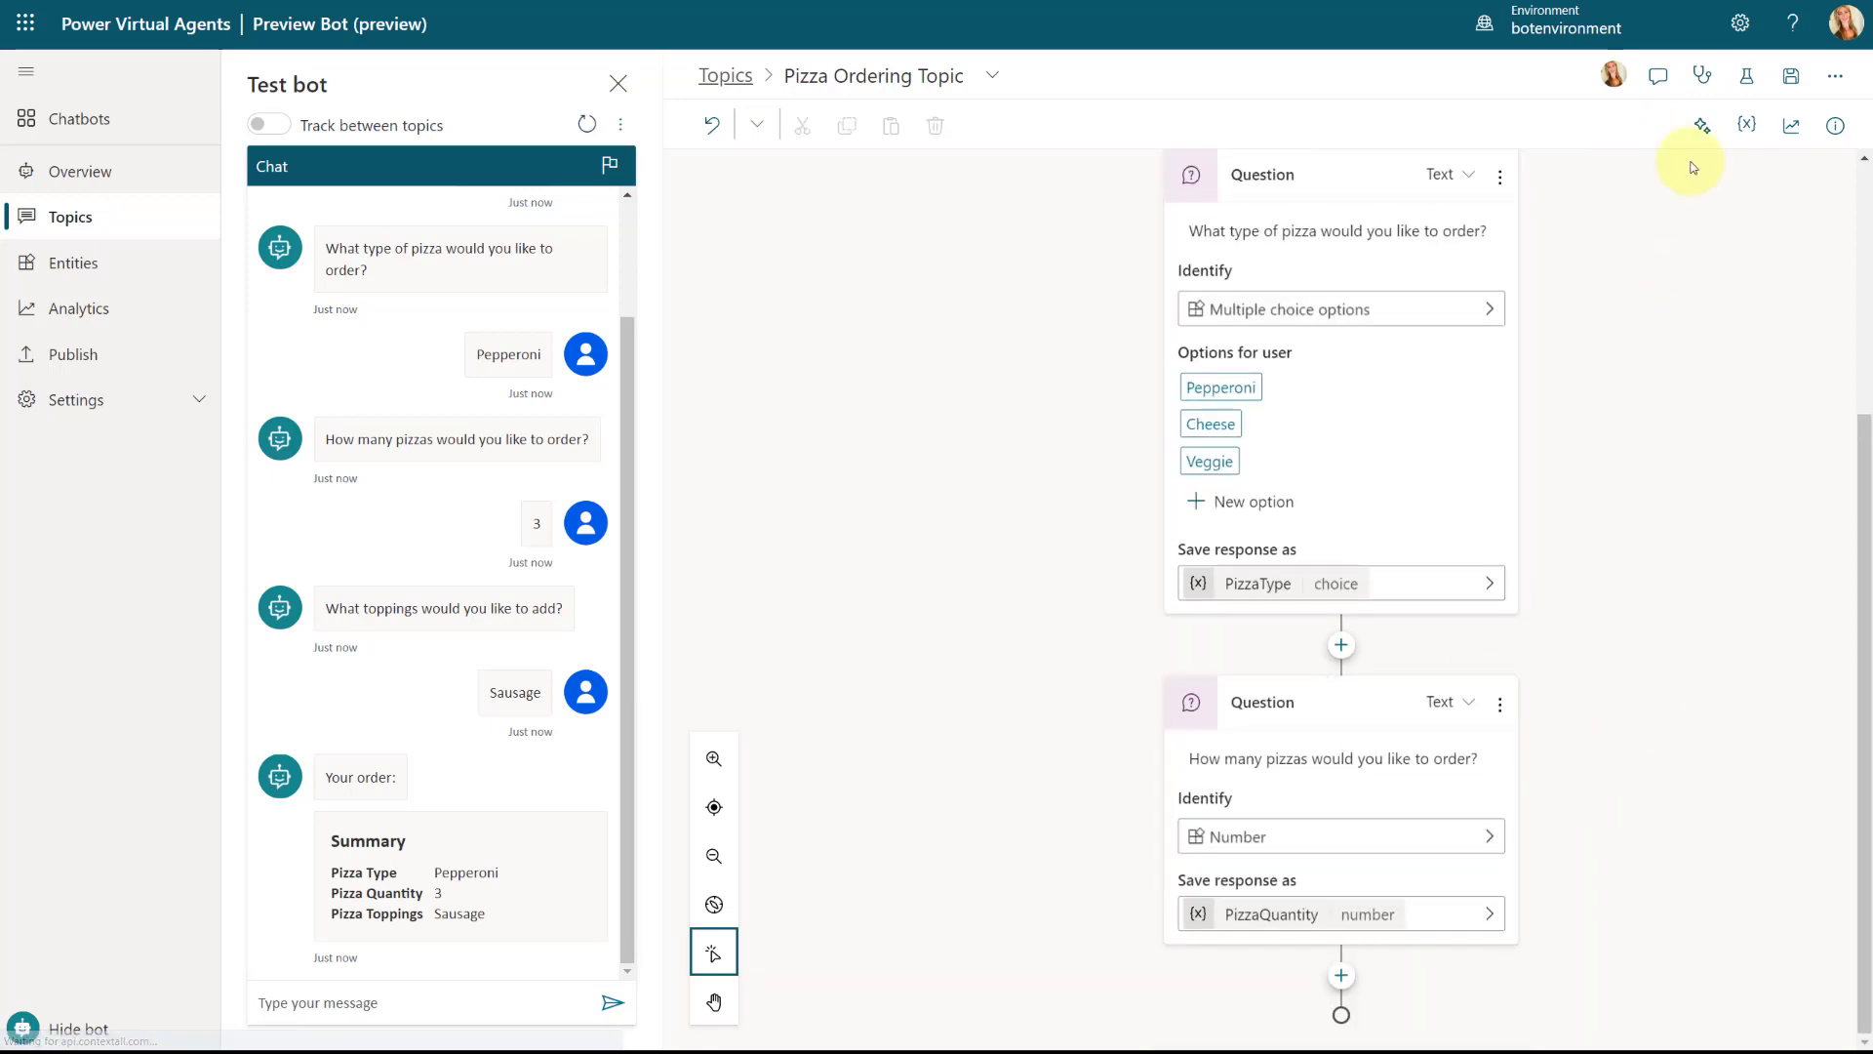
- Have Copilot add a condition on the quantity question: over 20 replies 'We don't have 20 pizzas'
left_click(1702, 131)
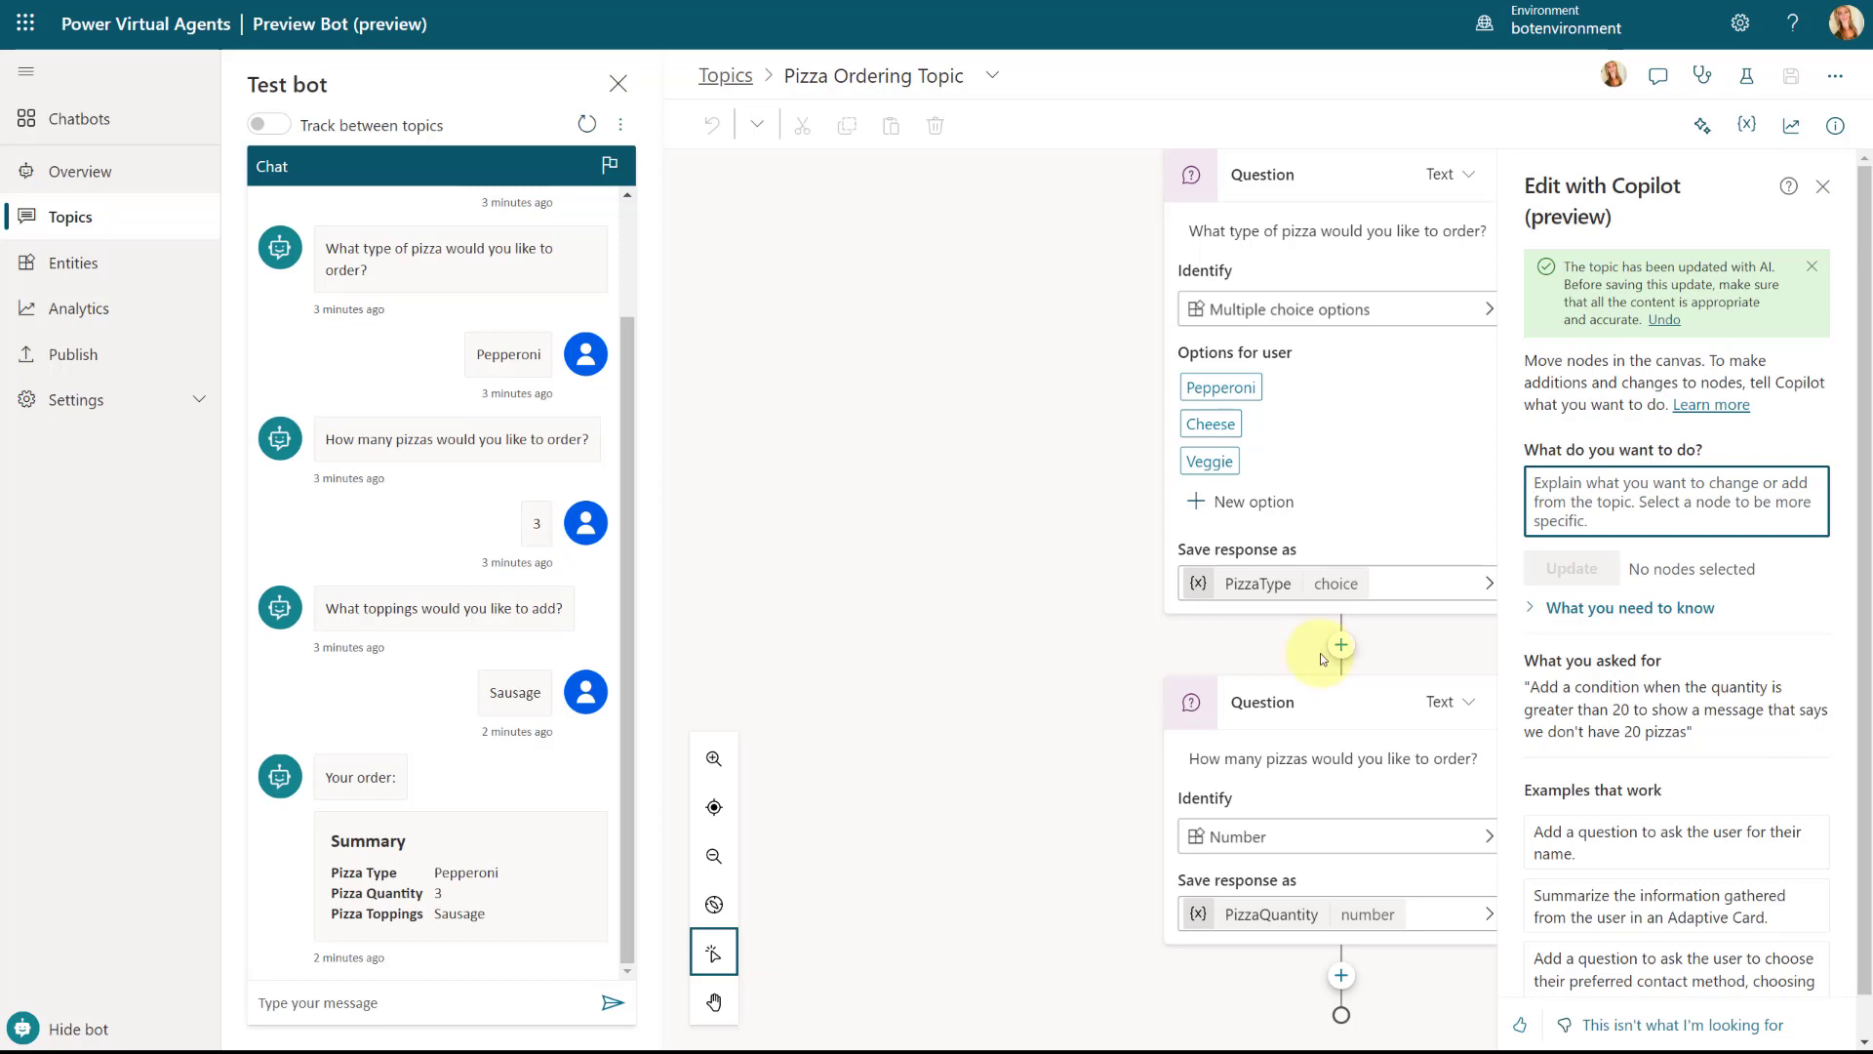
type("Add a condition when the quantity is greater than 20 to show a message that says we don't have 20 pizzas")
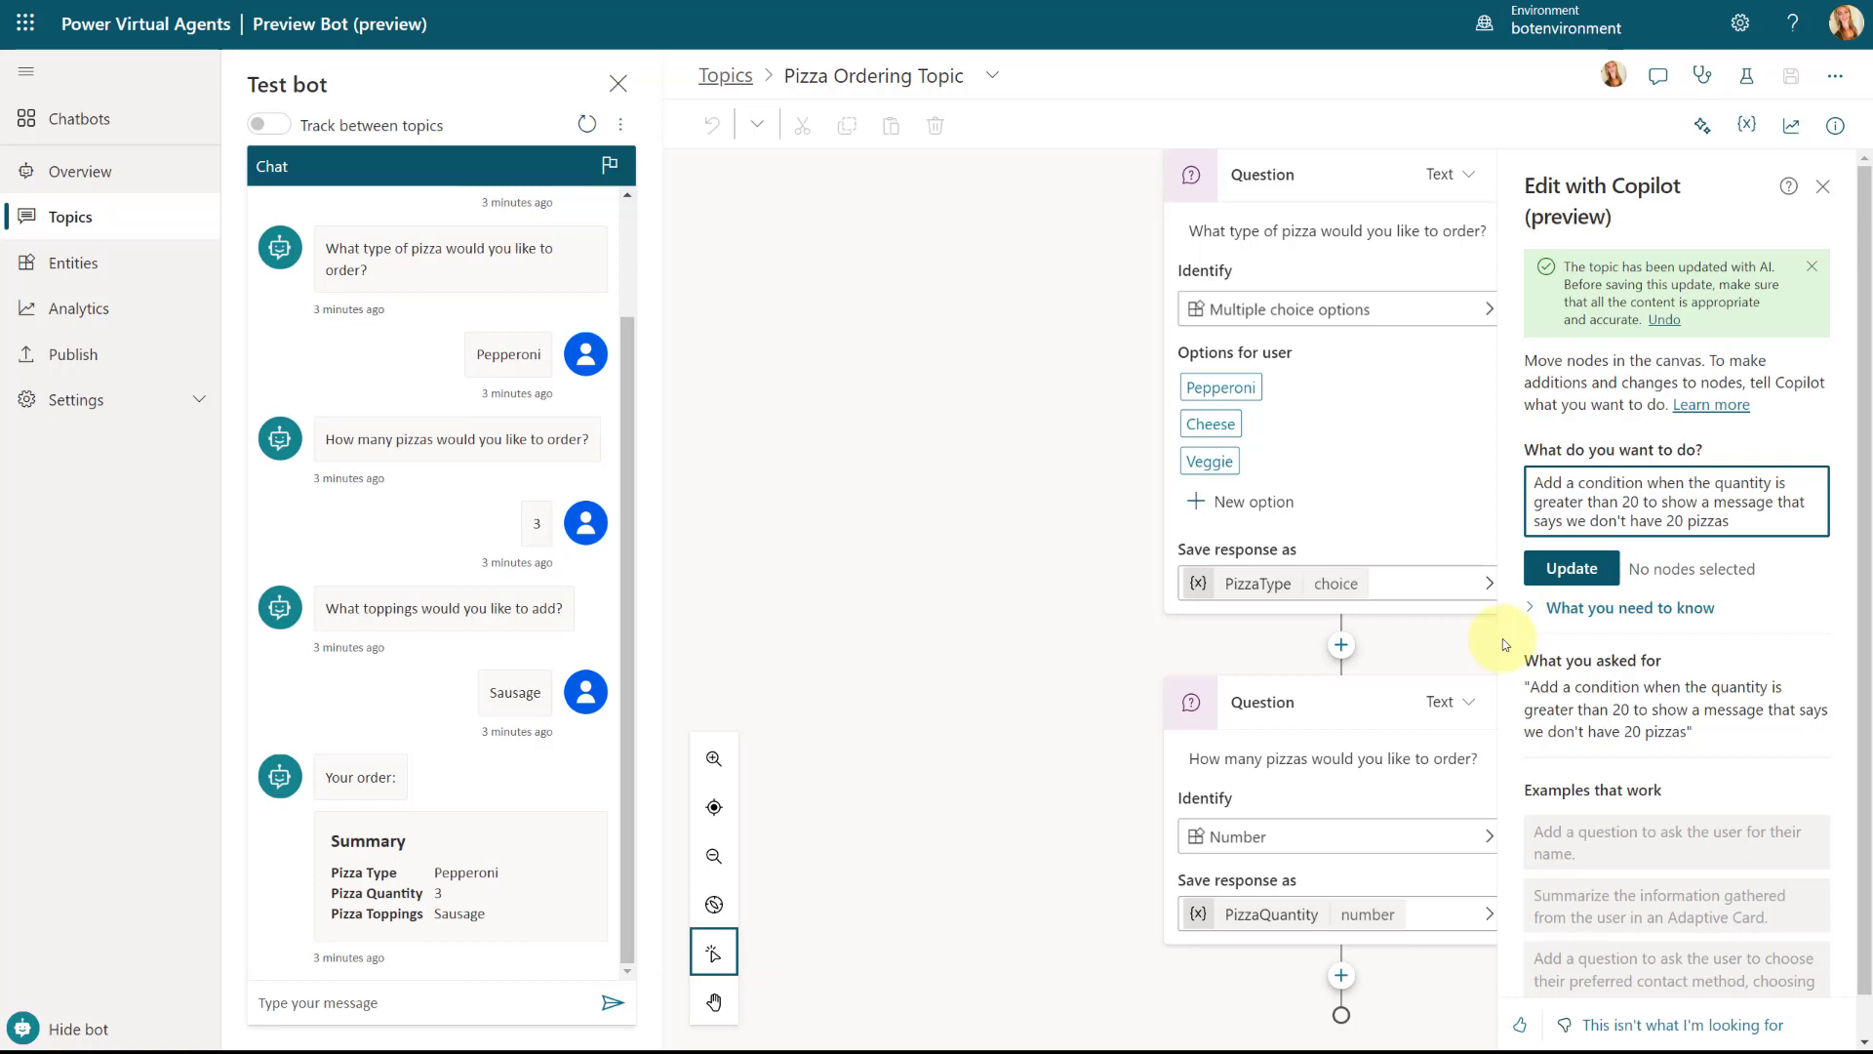
left_click(1338, 714)
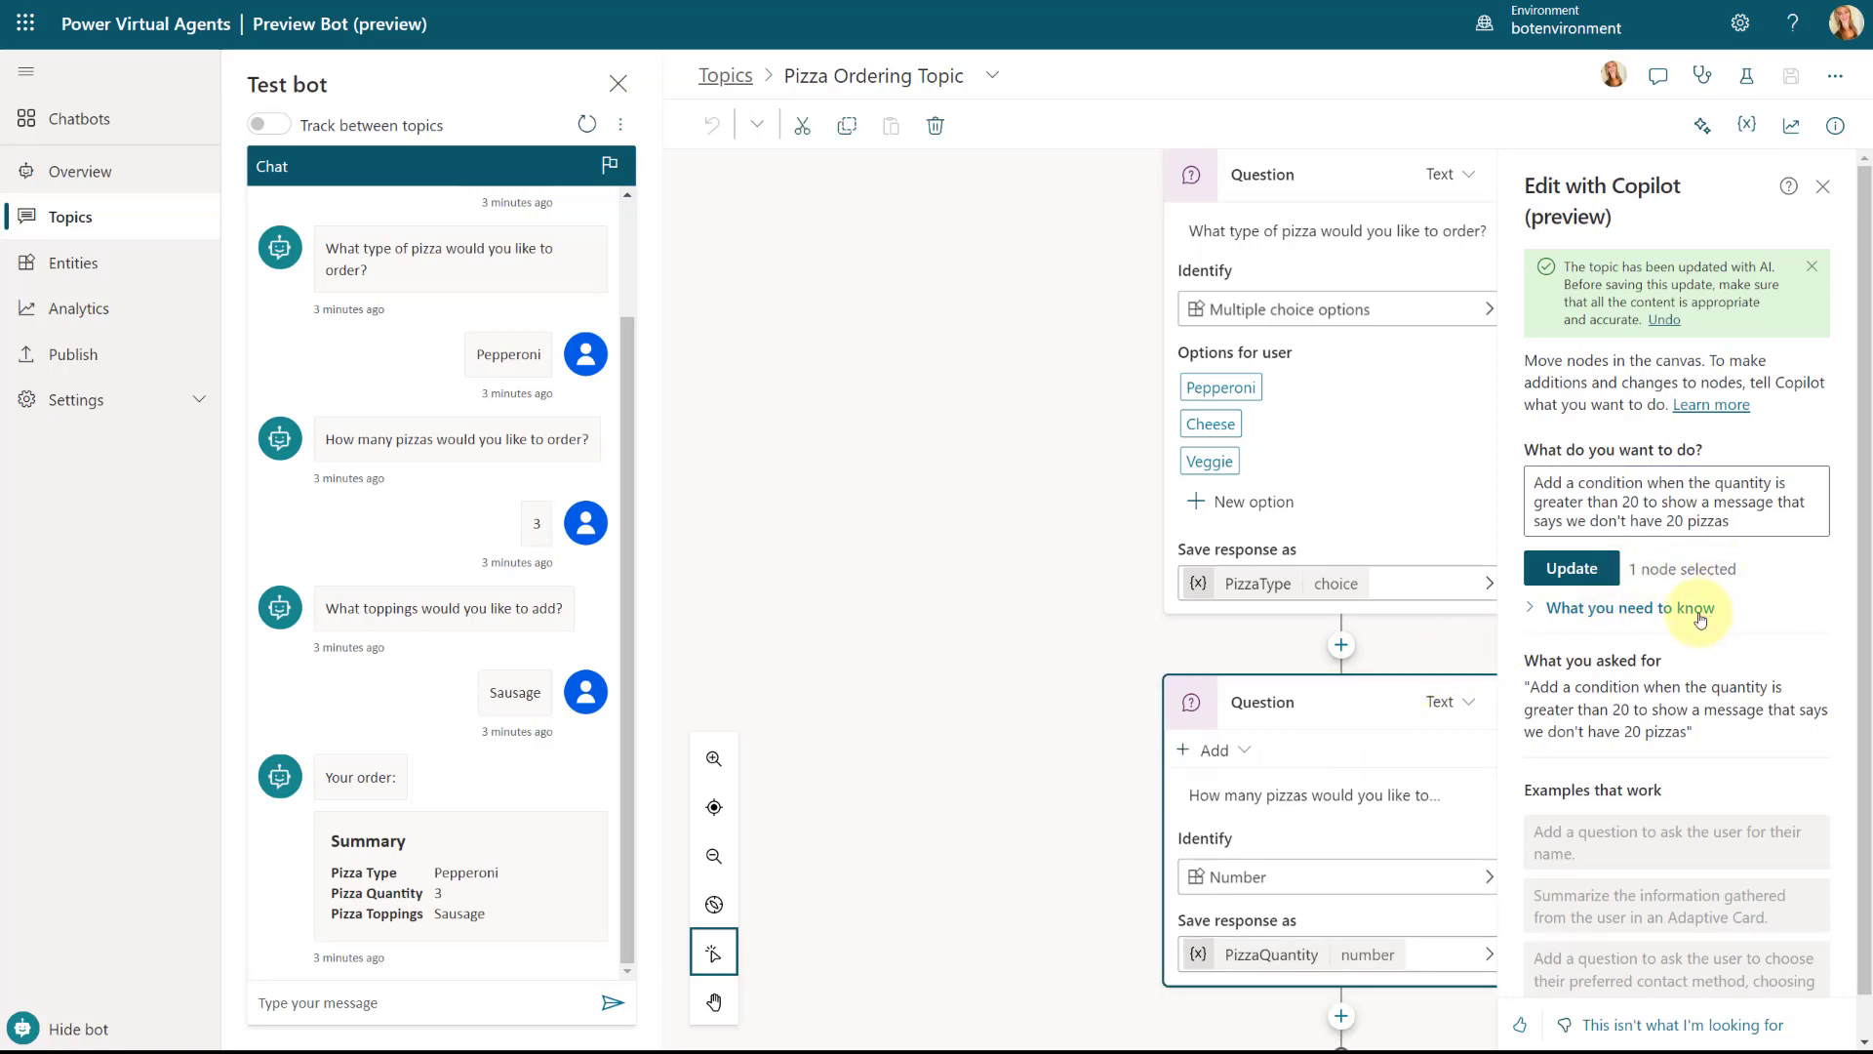
left_click(1573, 569)
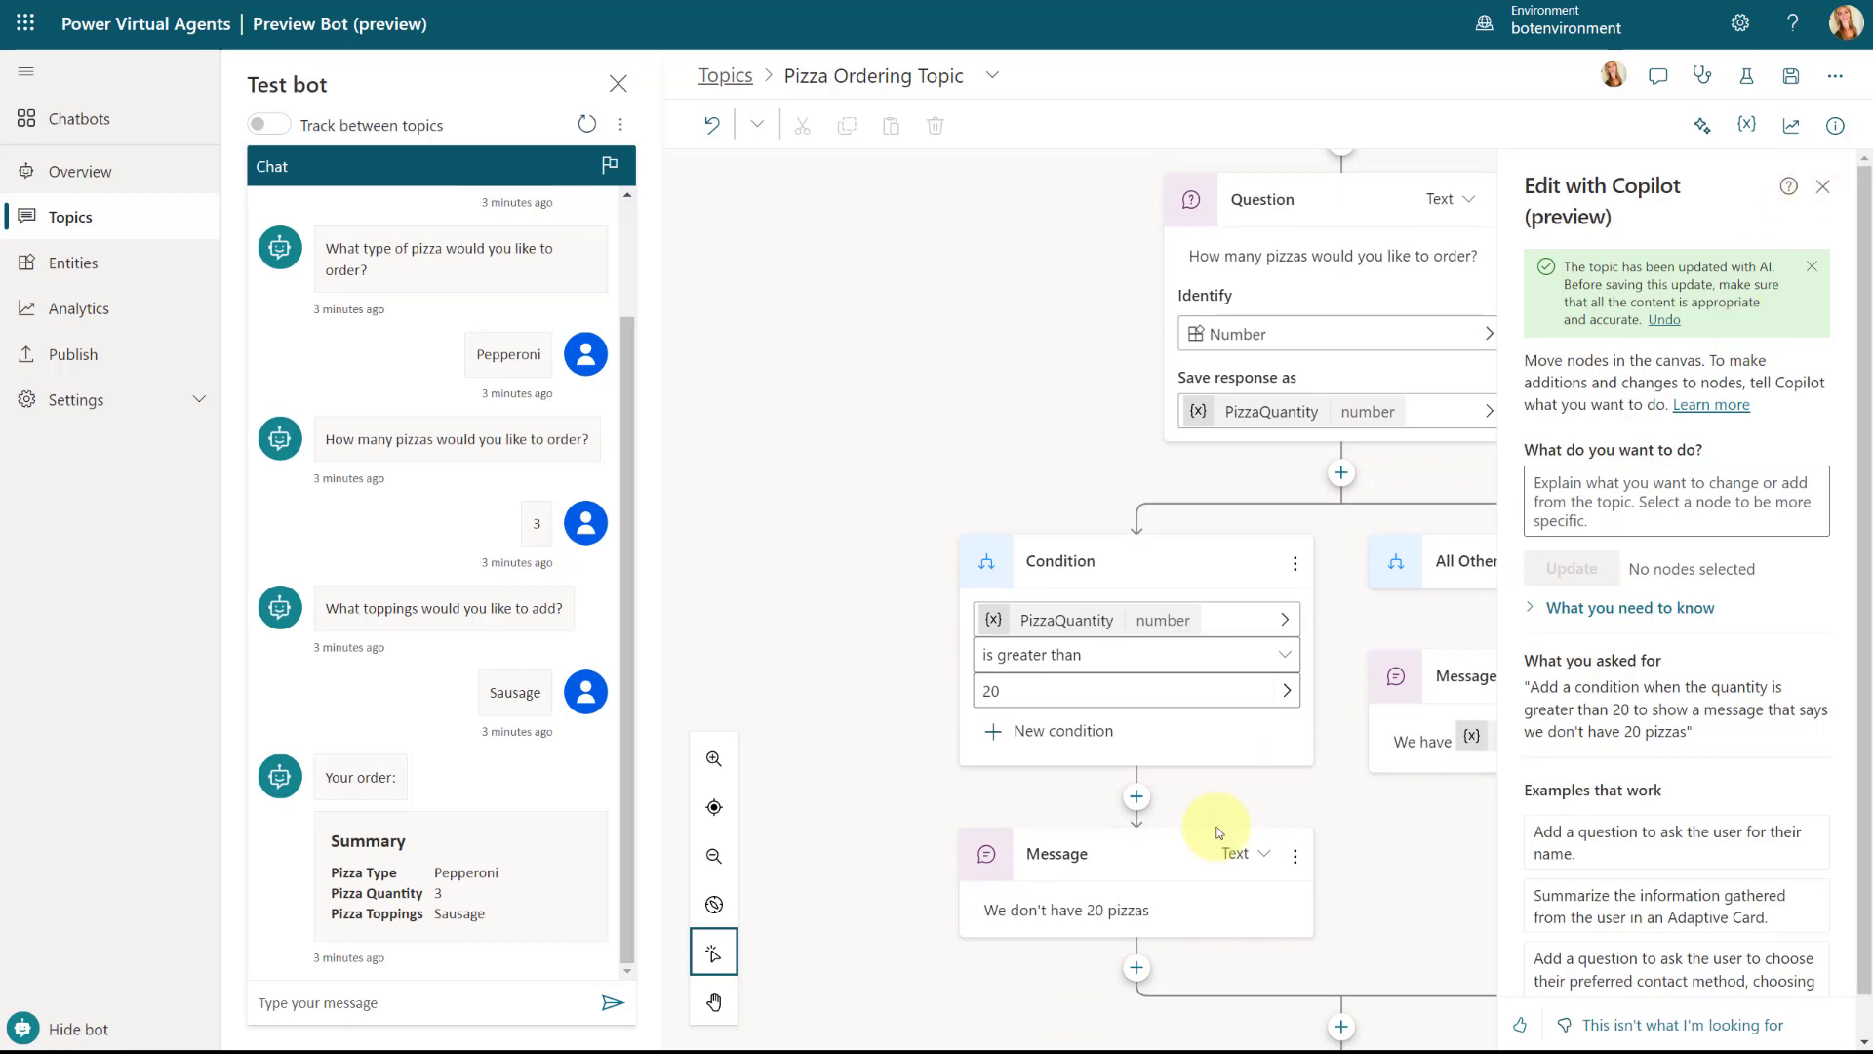
- Close the test chat and change the Condition node's quantity value from 20 to 19
left_click(617, 84)
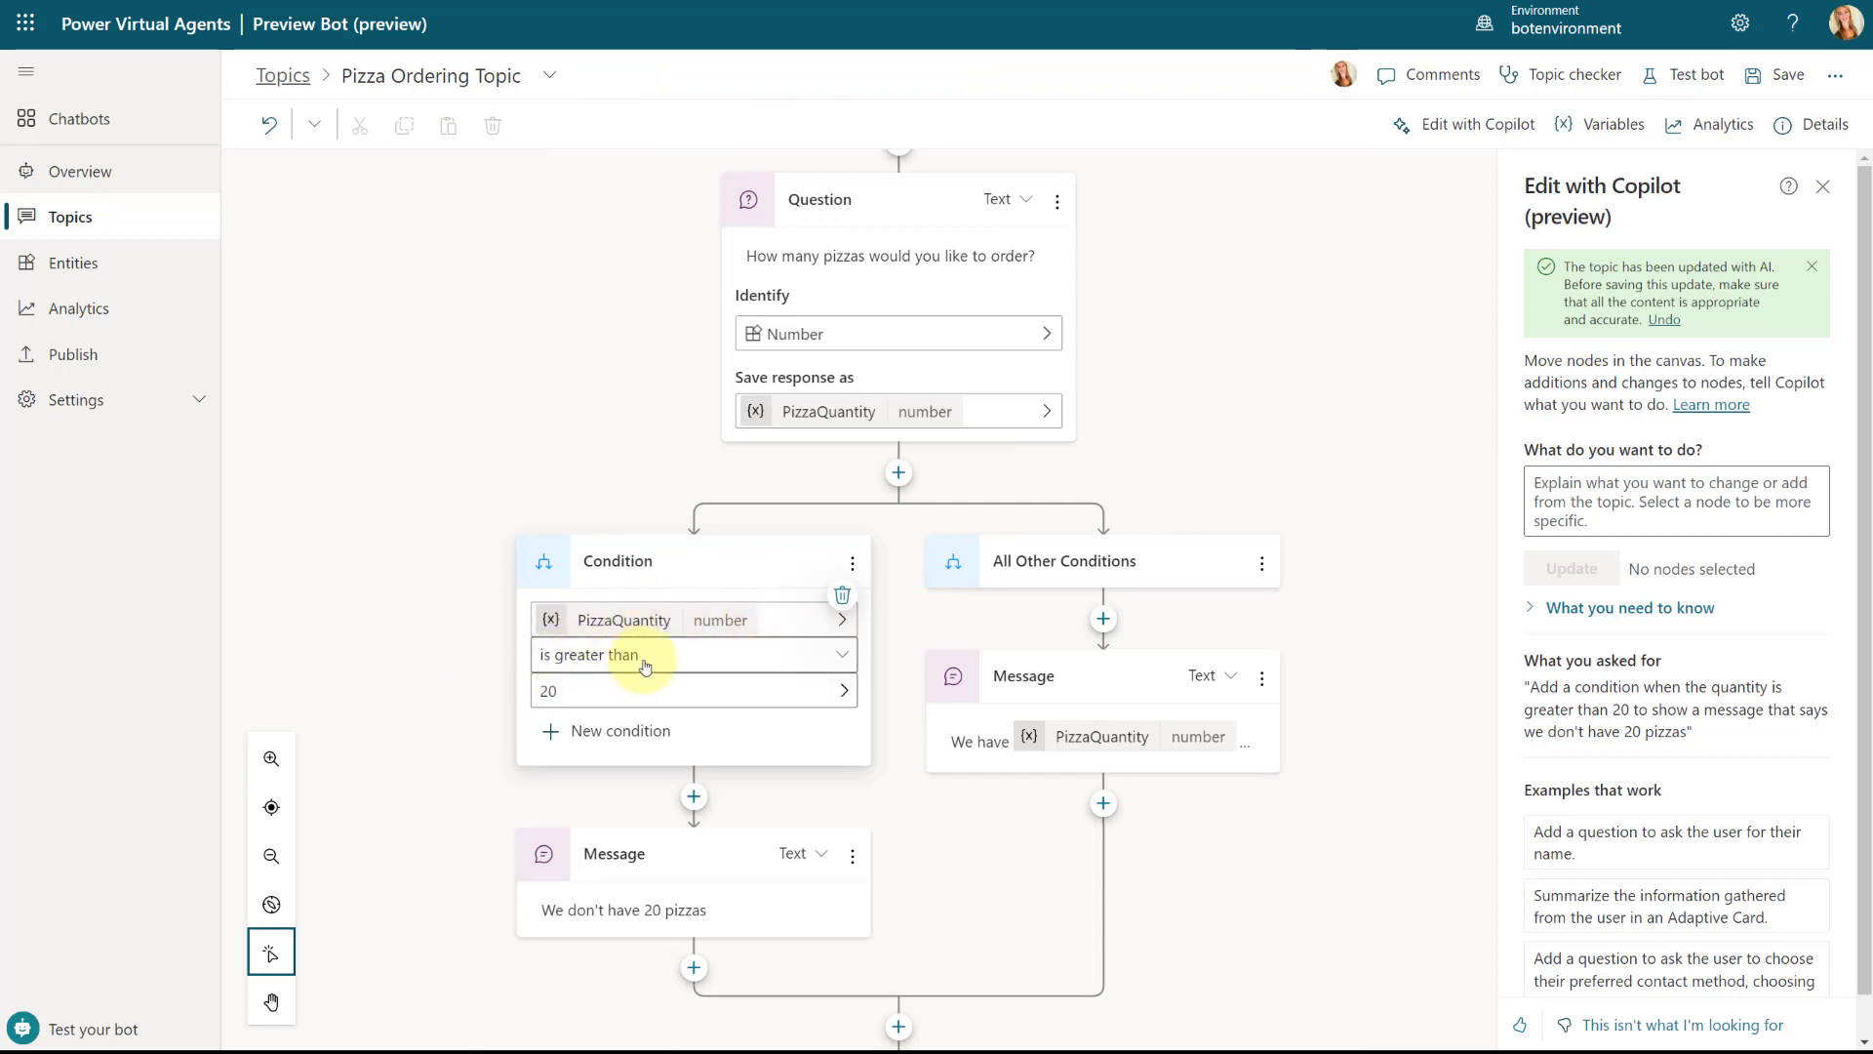
left_click_drag(572, 691, 530, 677)
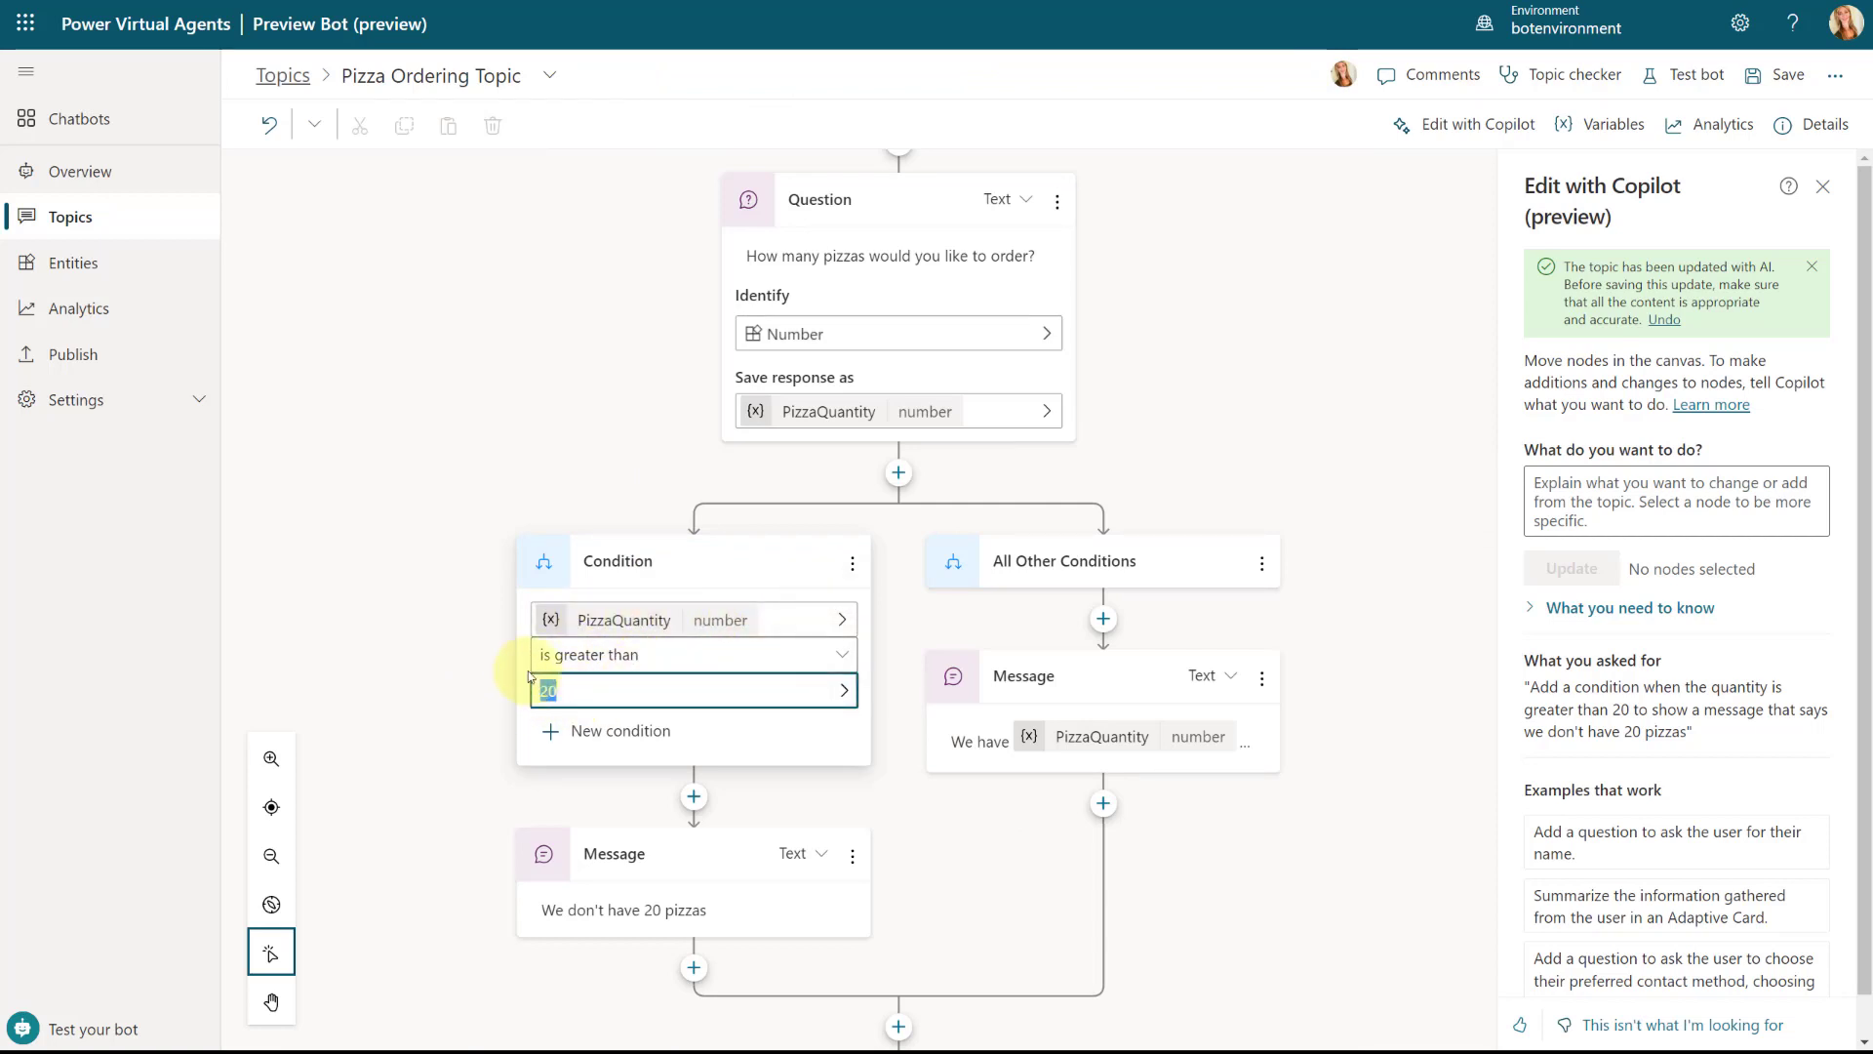
type("19")
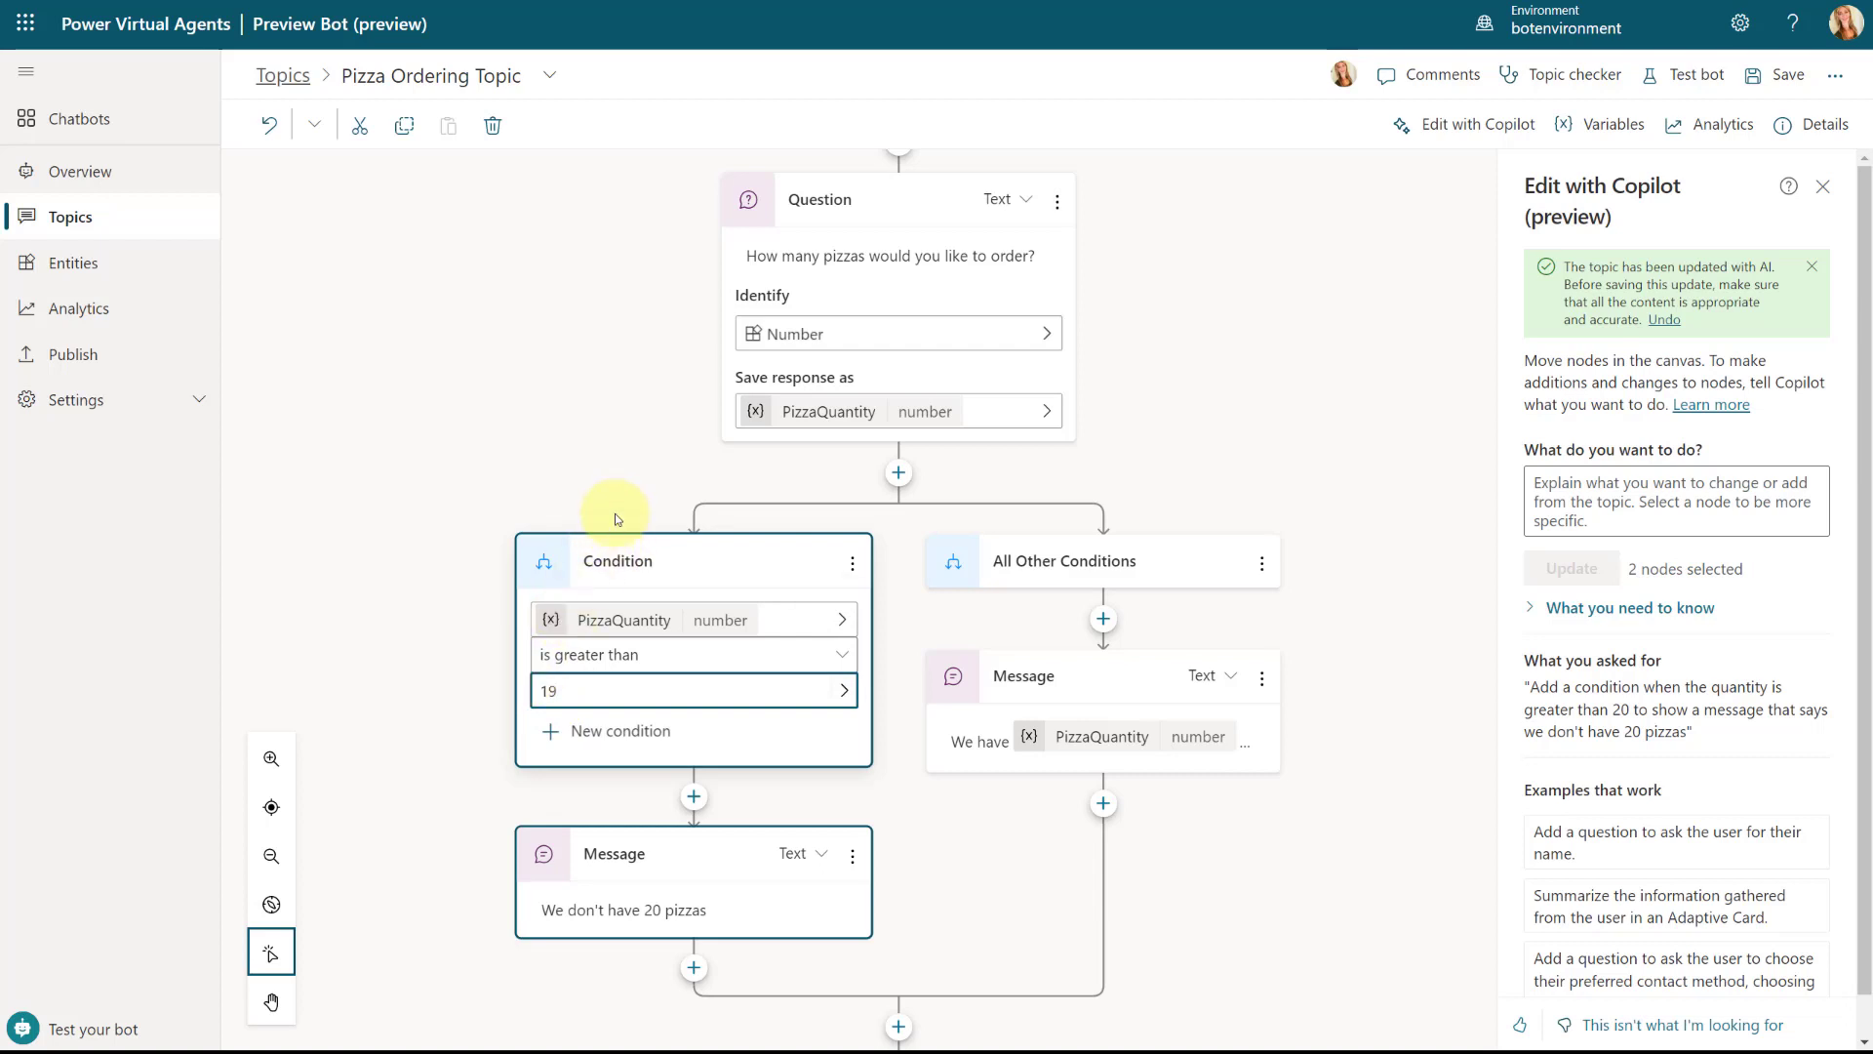
left_click(614, 517)
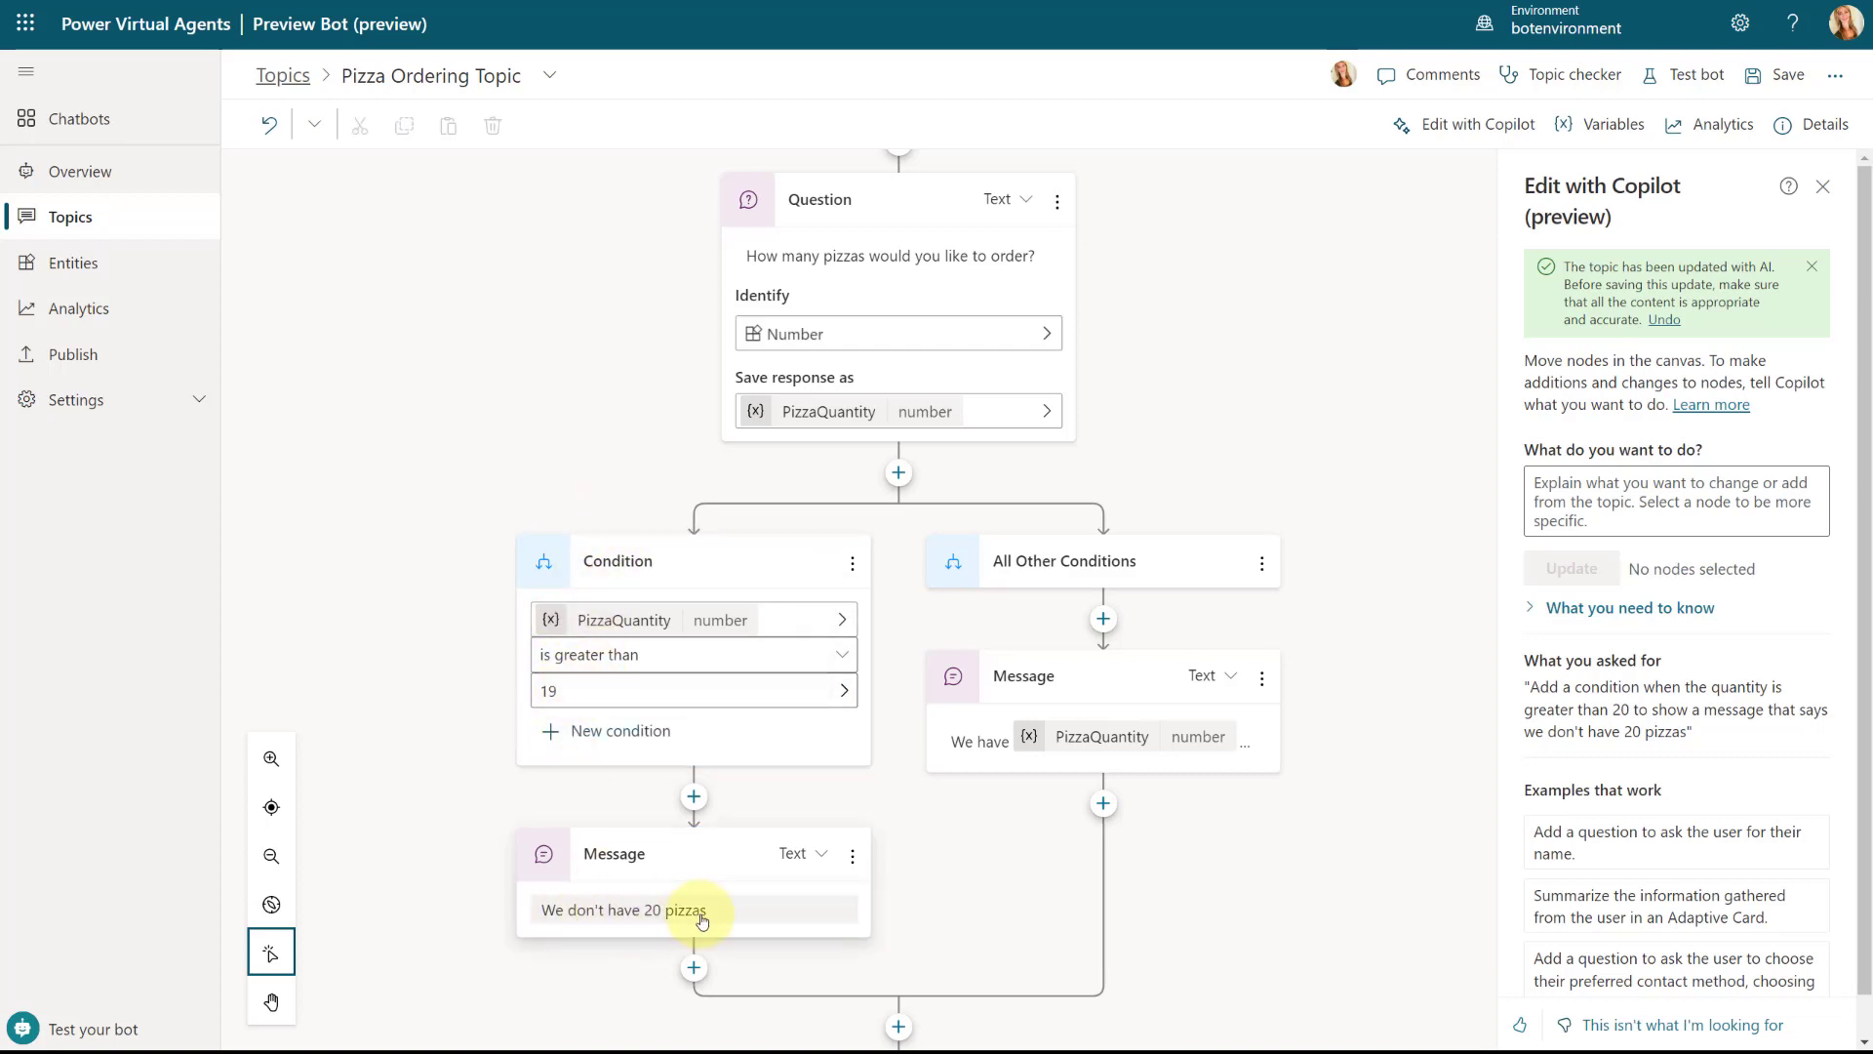
- Open the other-conditions message for editing, then select the pizza quantity question
left_click(997, 749)
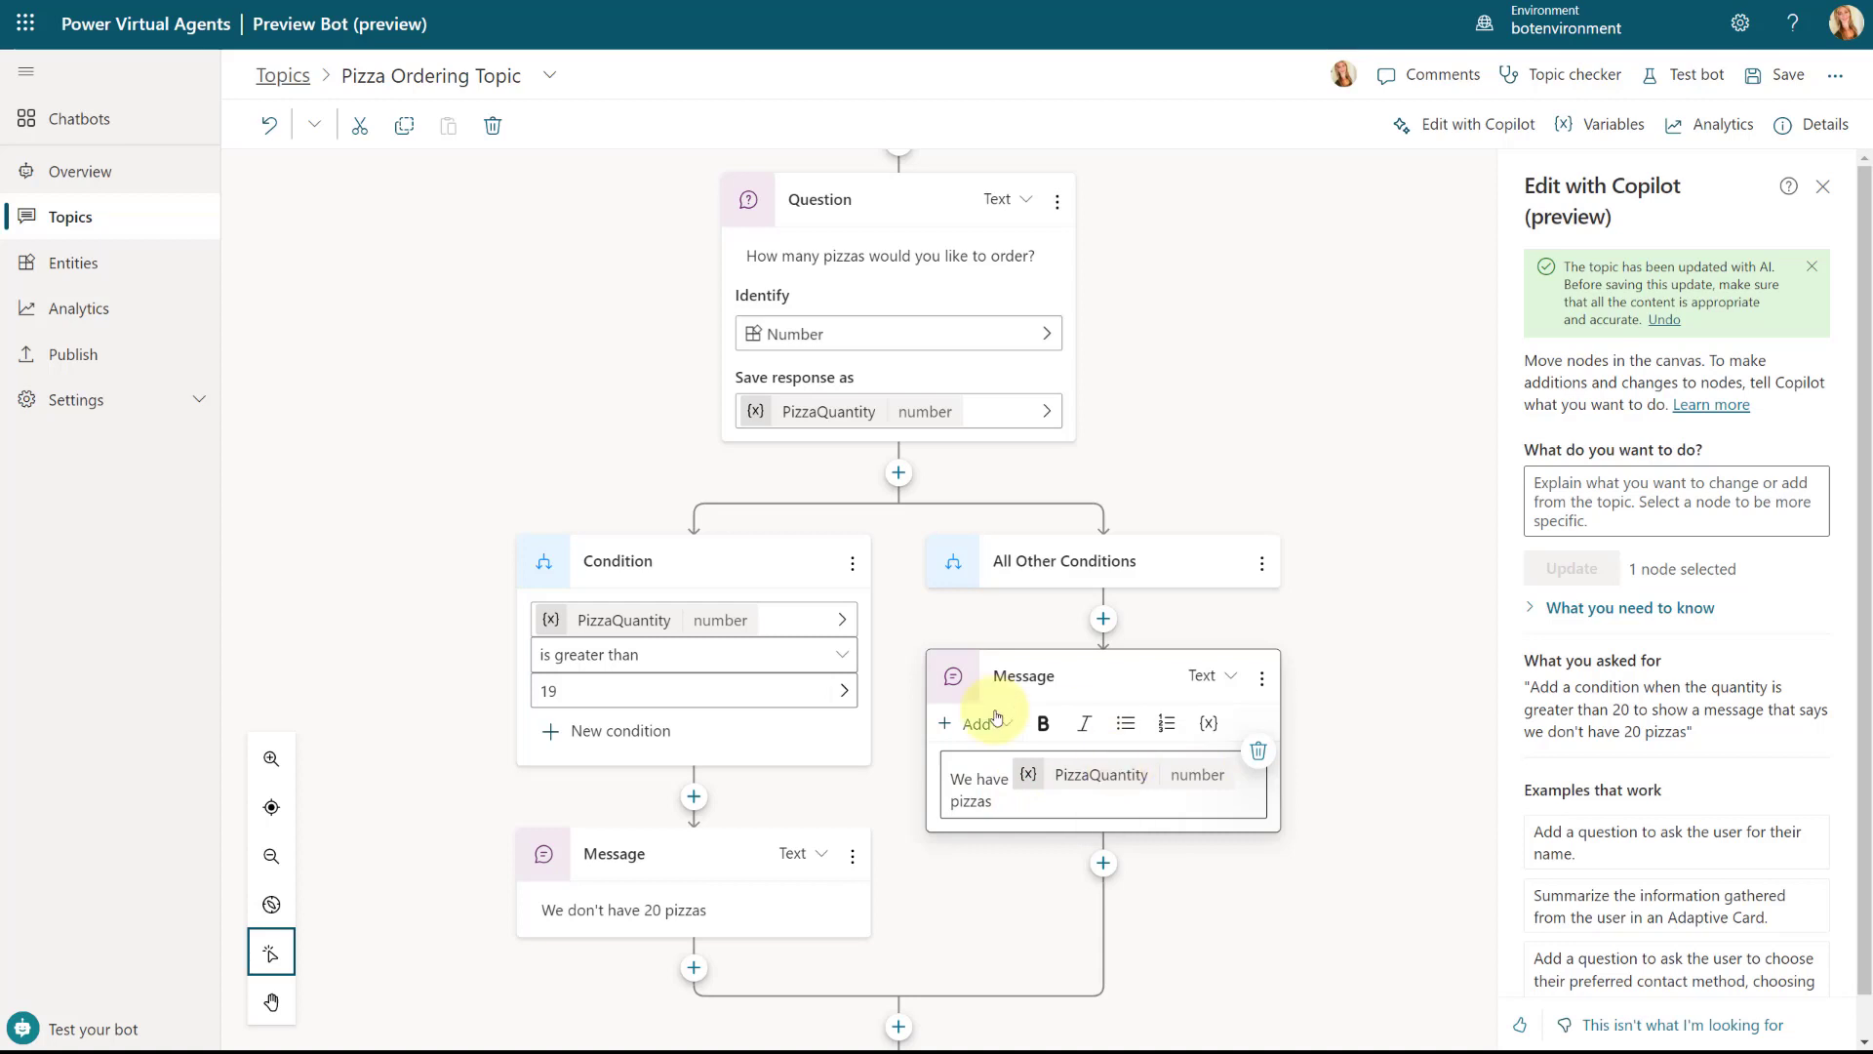
scroll(1120, 731, "up", 1)
scroll(1045, 627, "up", 1)
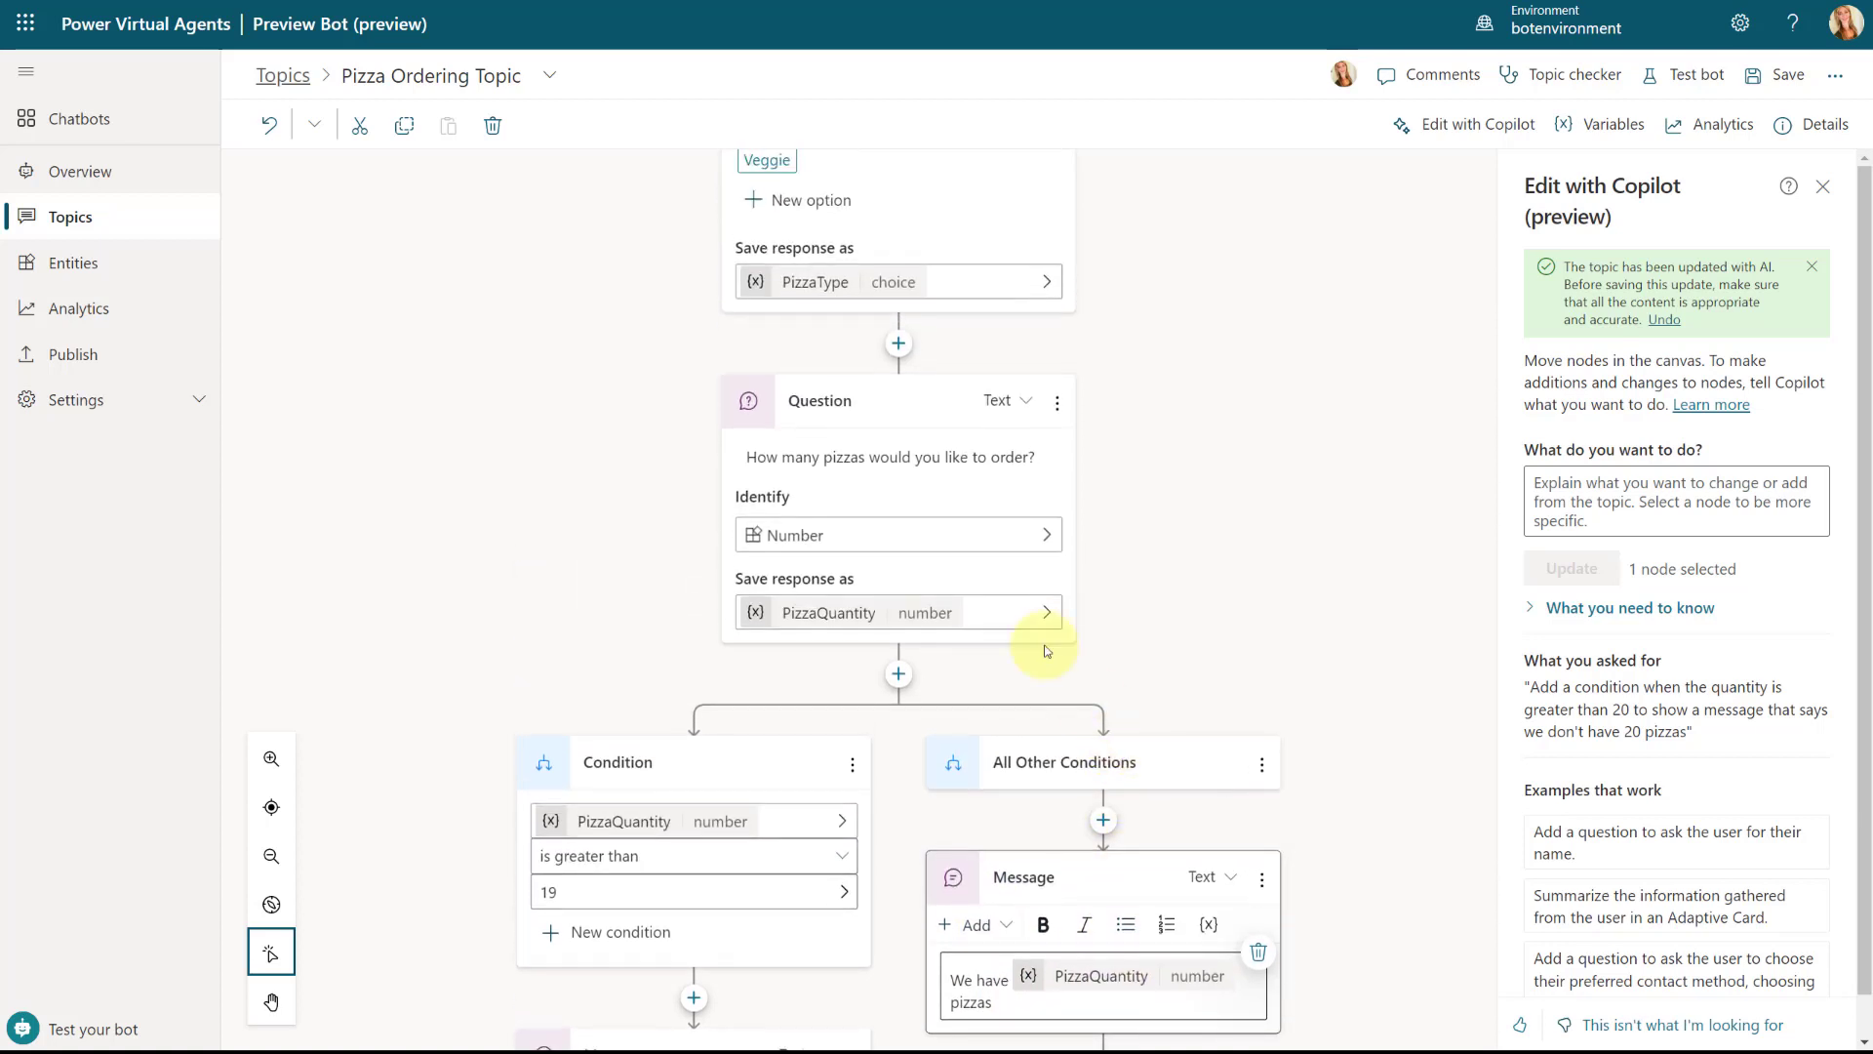
left_click(892, 414)
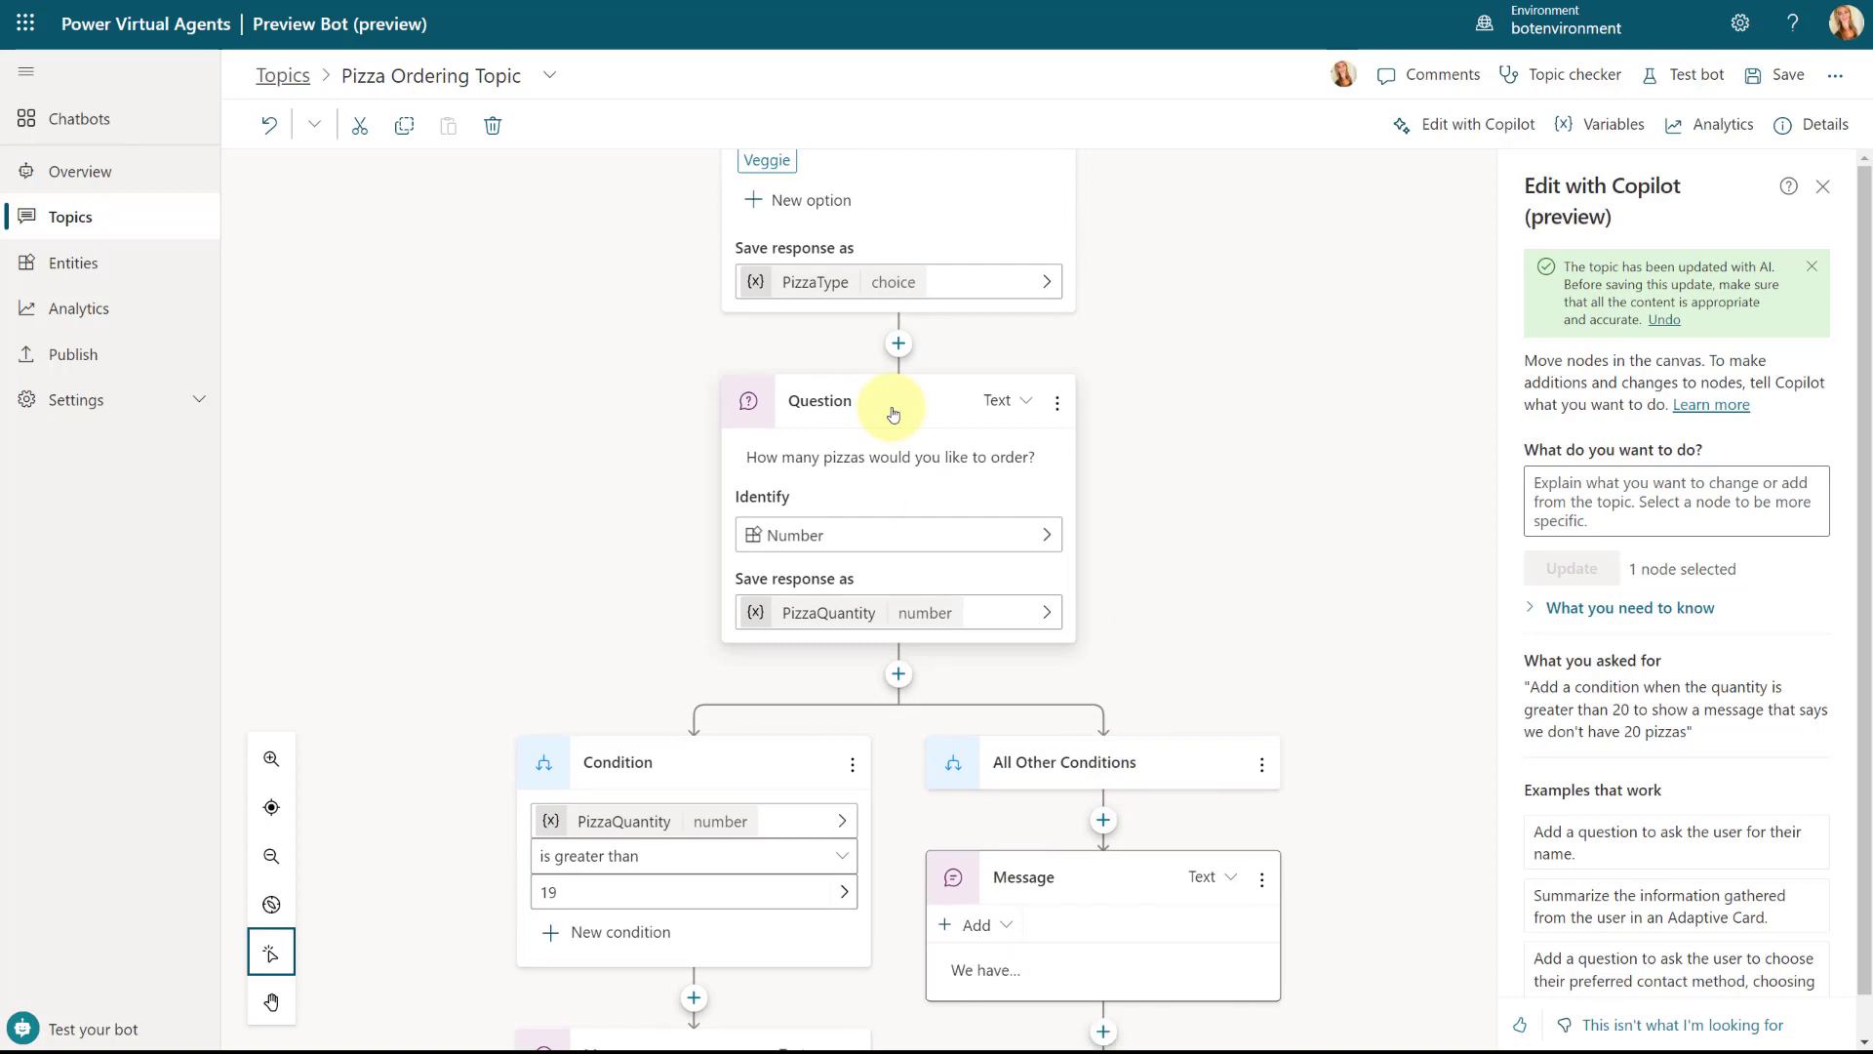
- In the quantity question's behavior settings, pick PizzaQuantity as the validation variable
left_click(1820, 186)
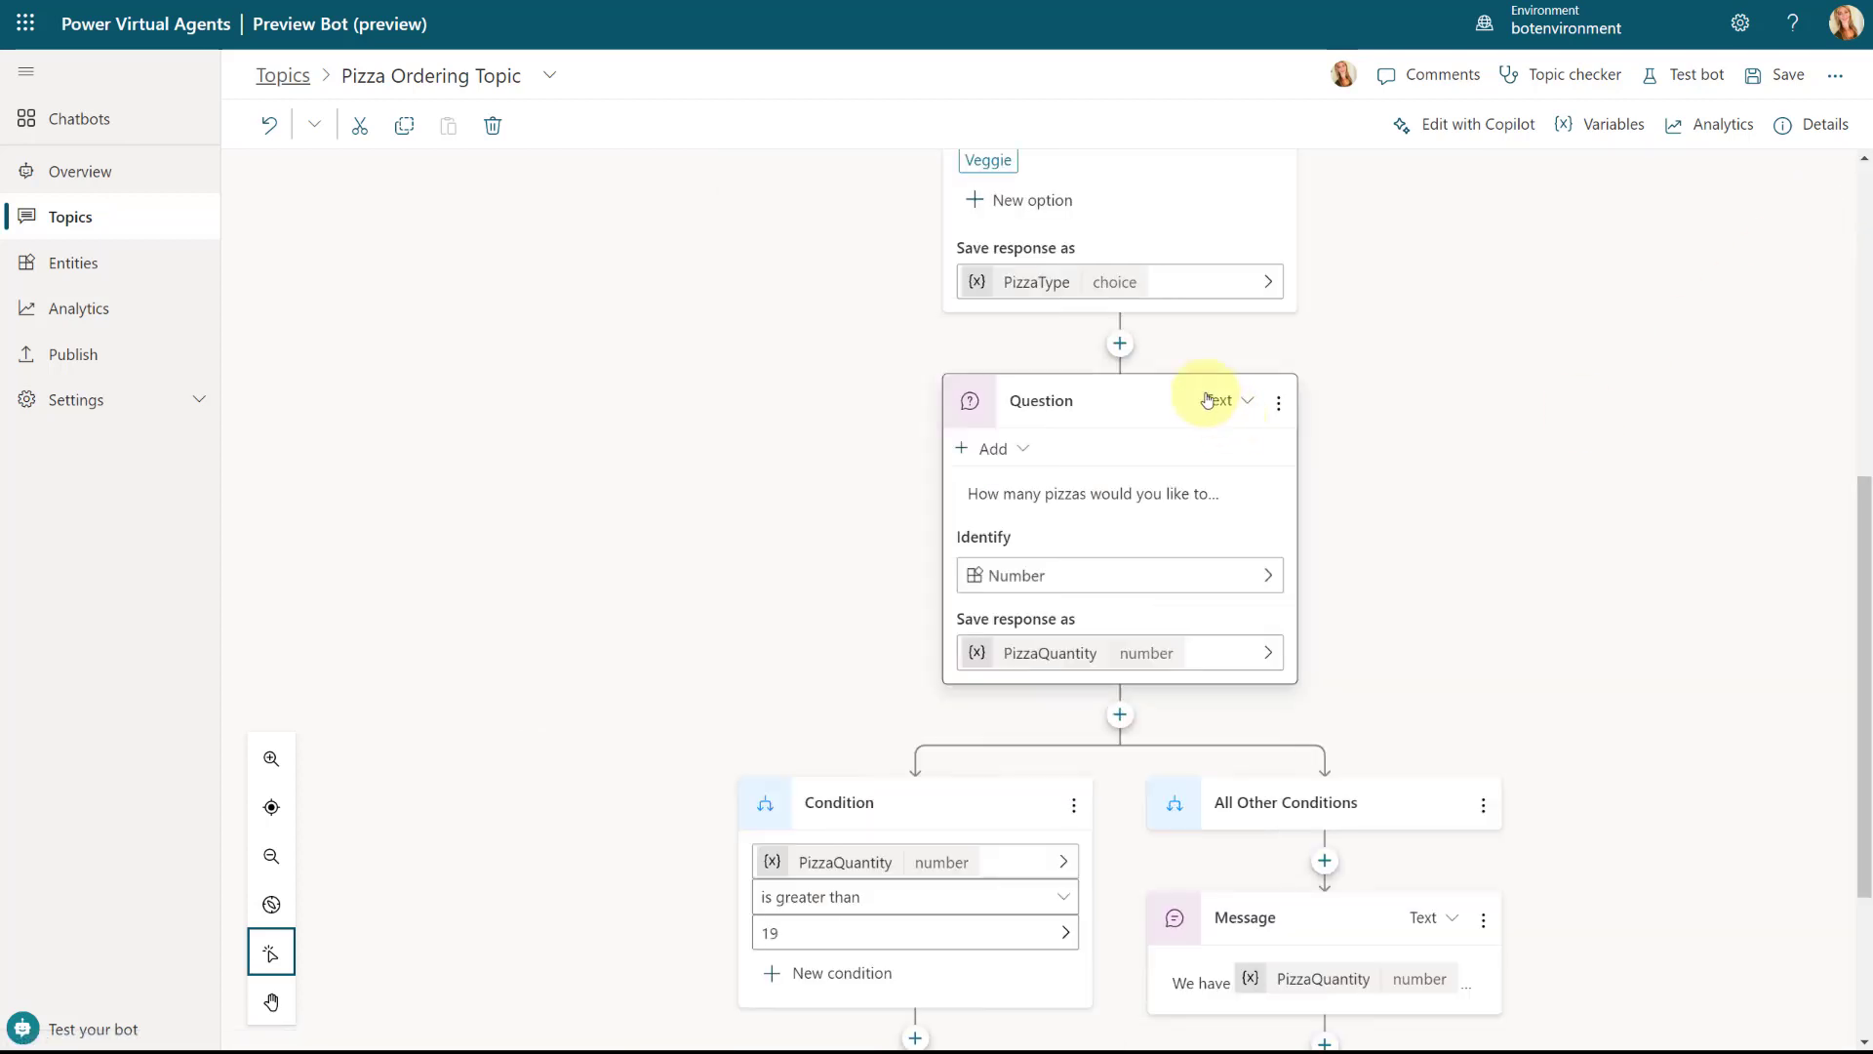
left_click(1114, 408)
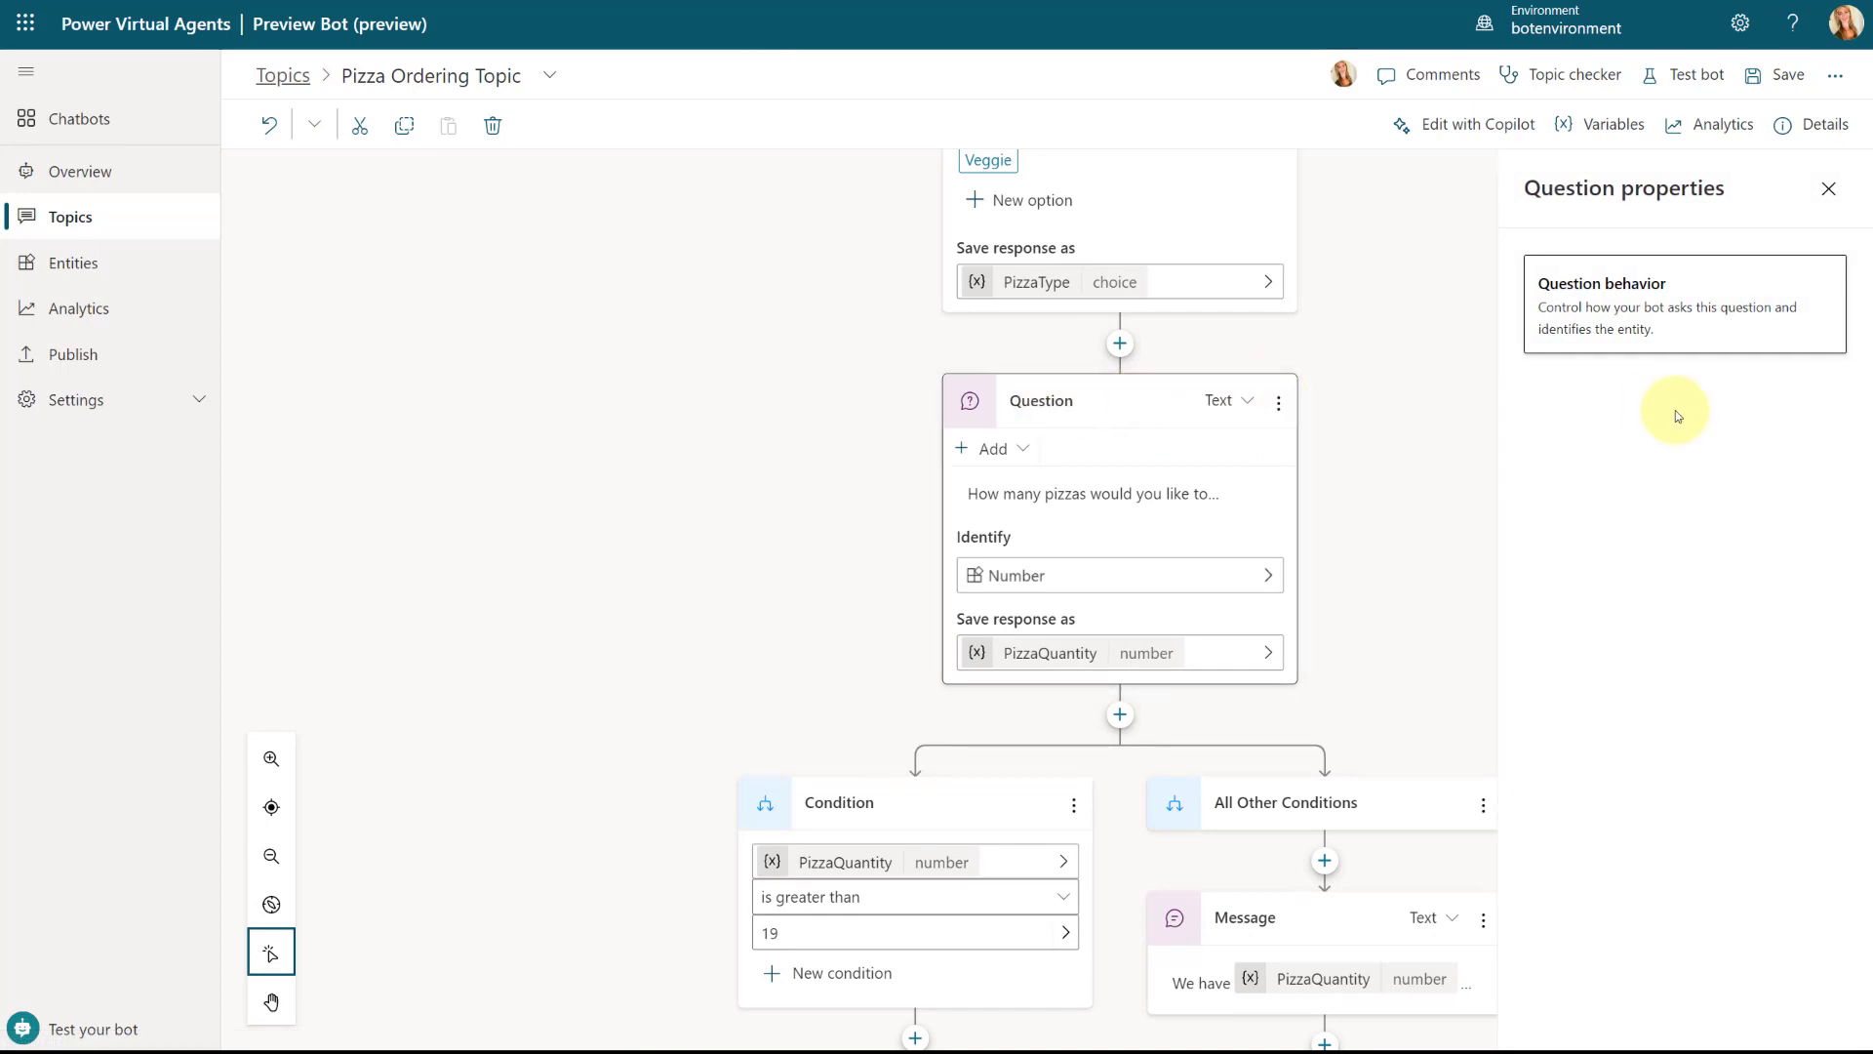
left_click(1616, 319)
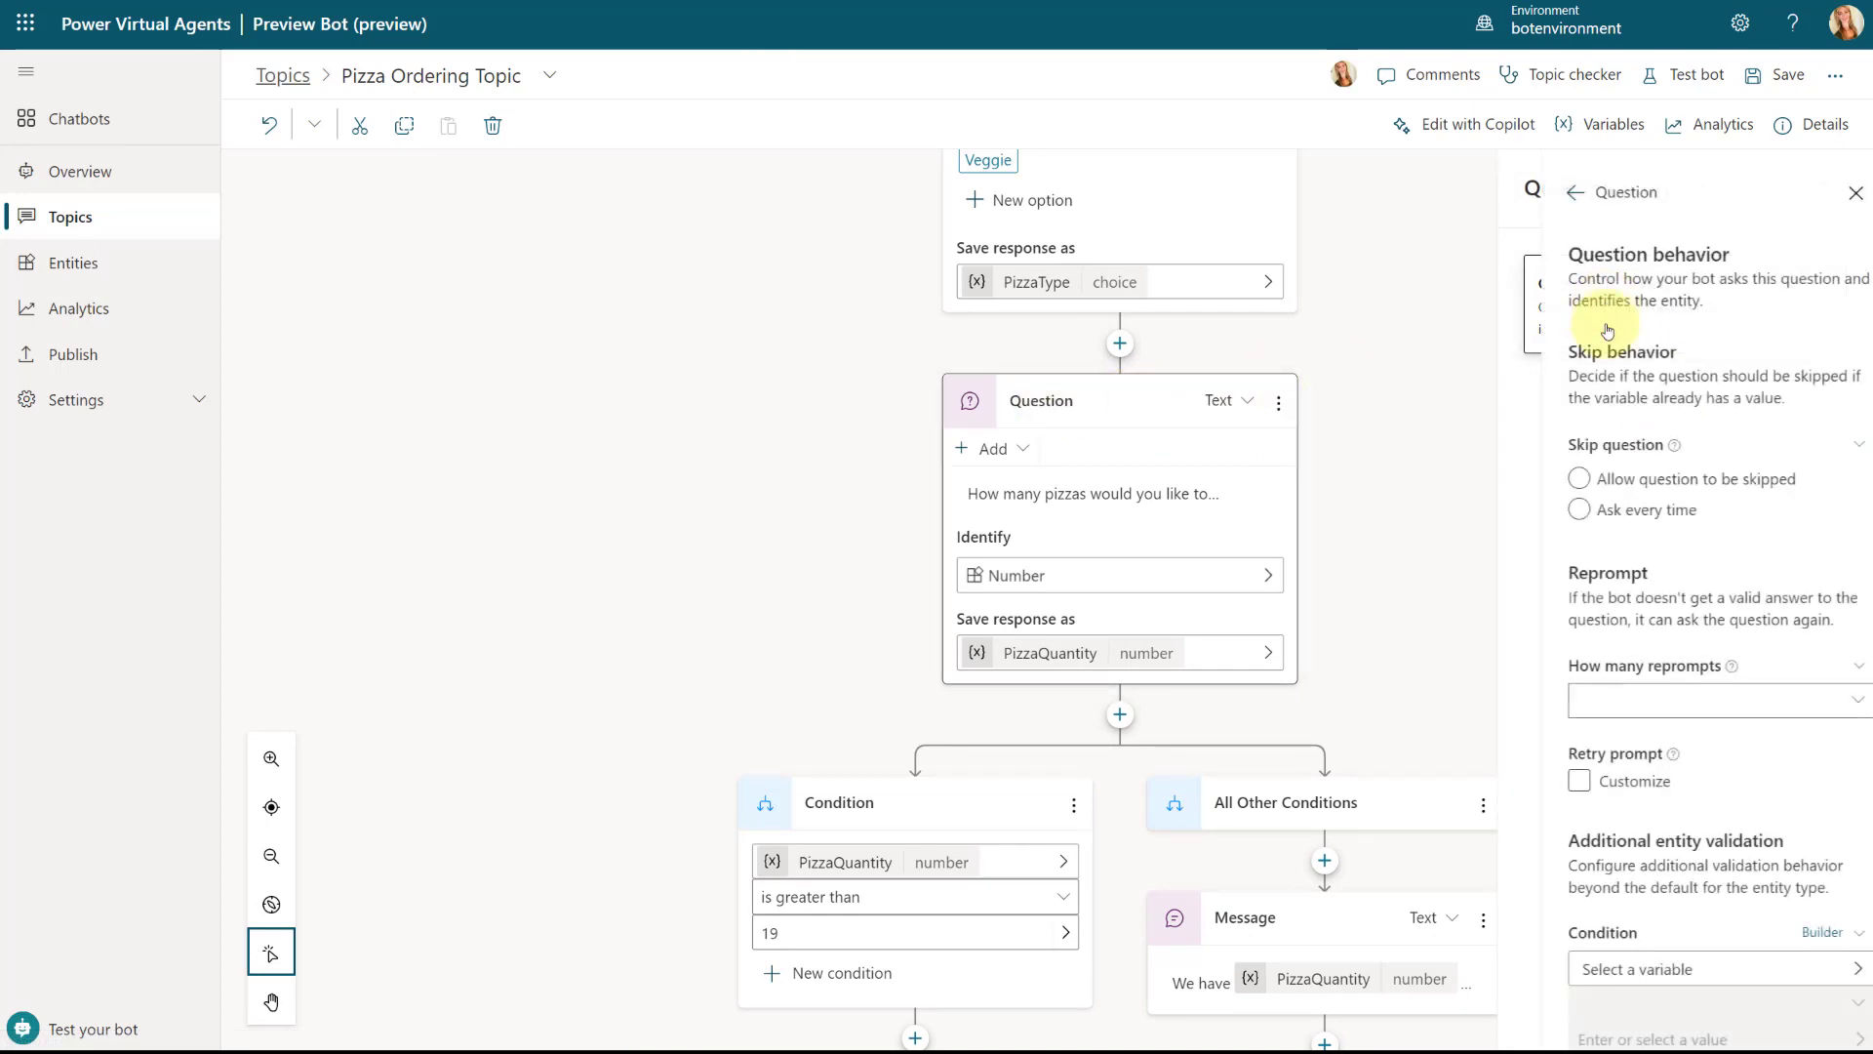
scroll(1658, 643, "down", 3)
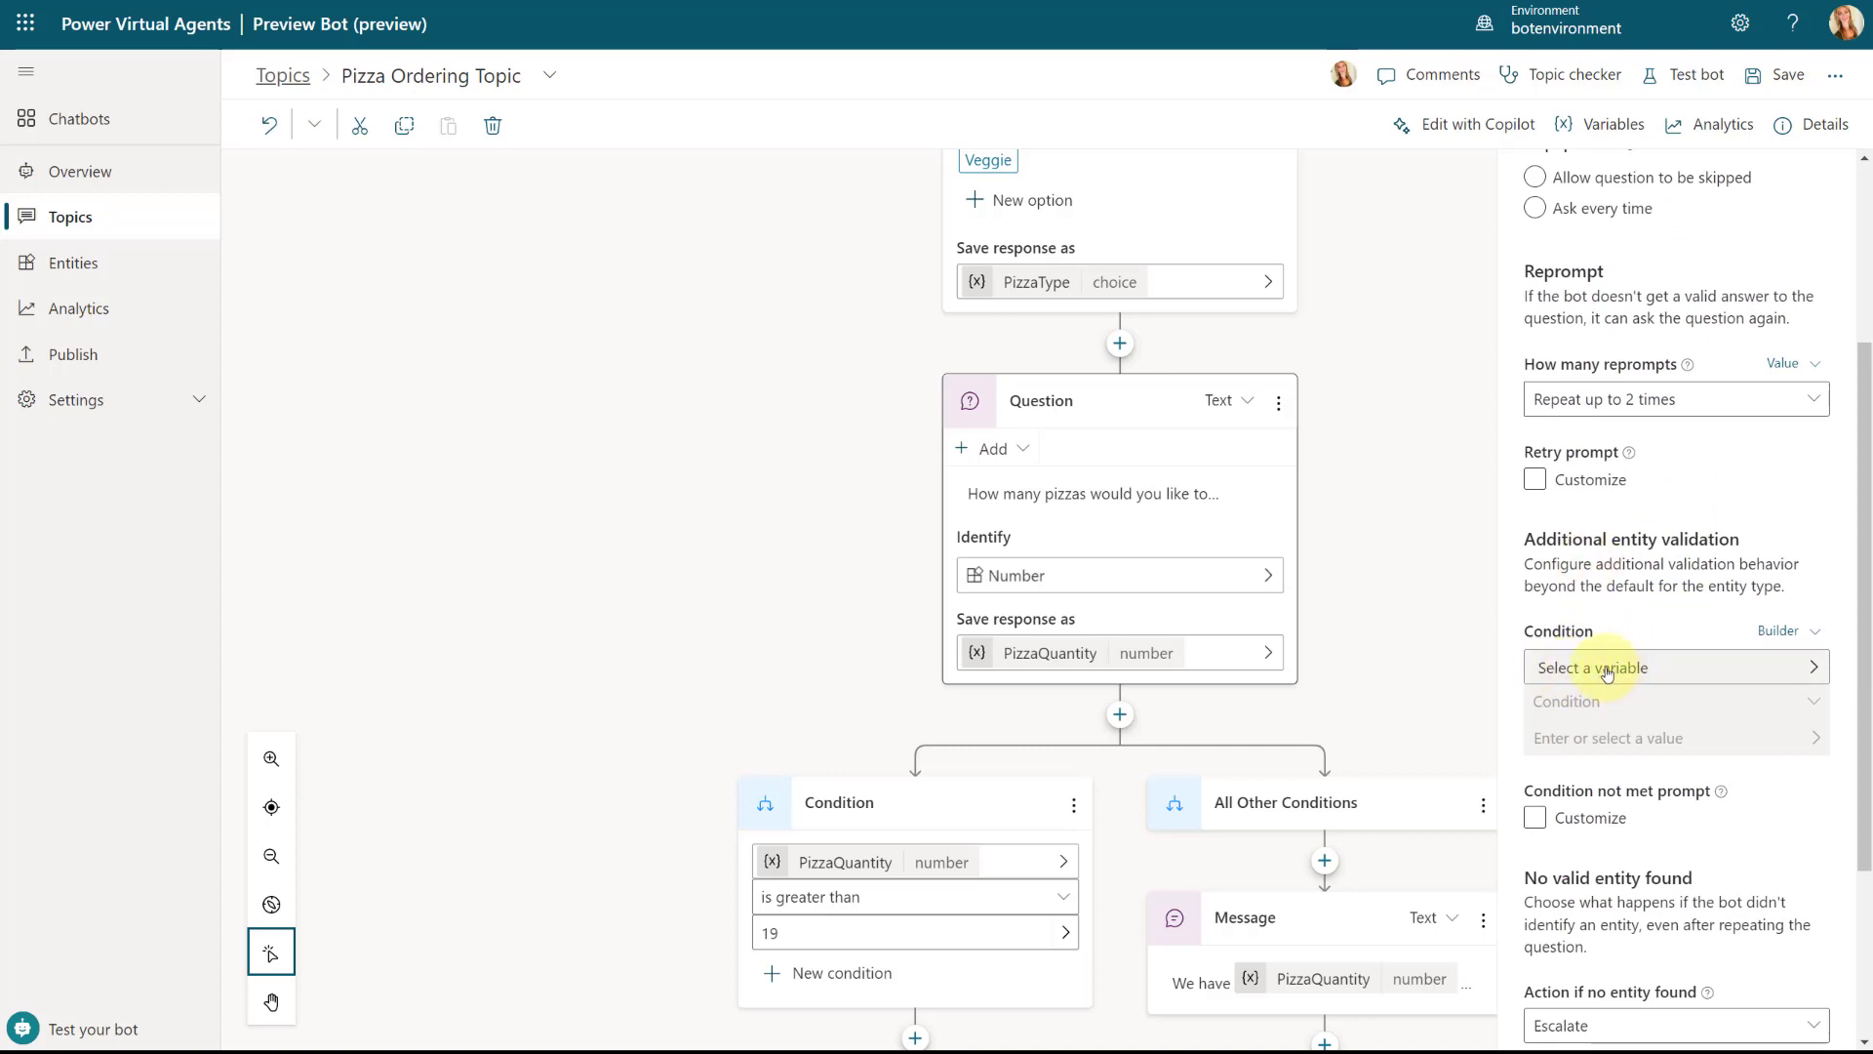
left_click(1607, 671)
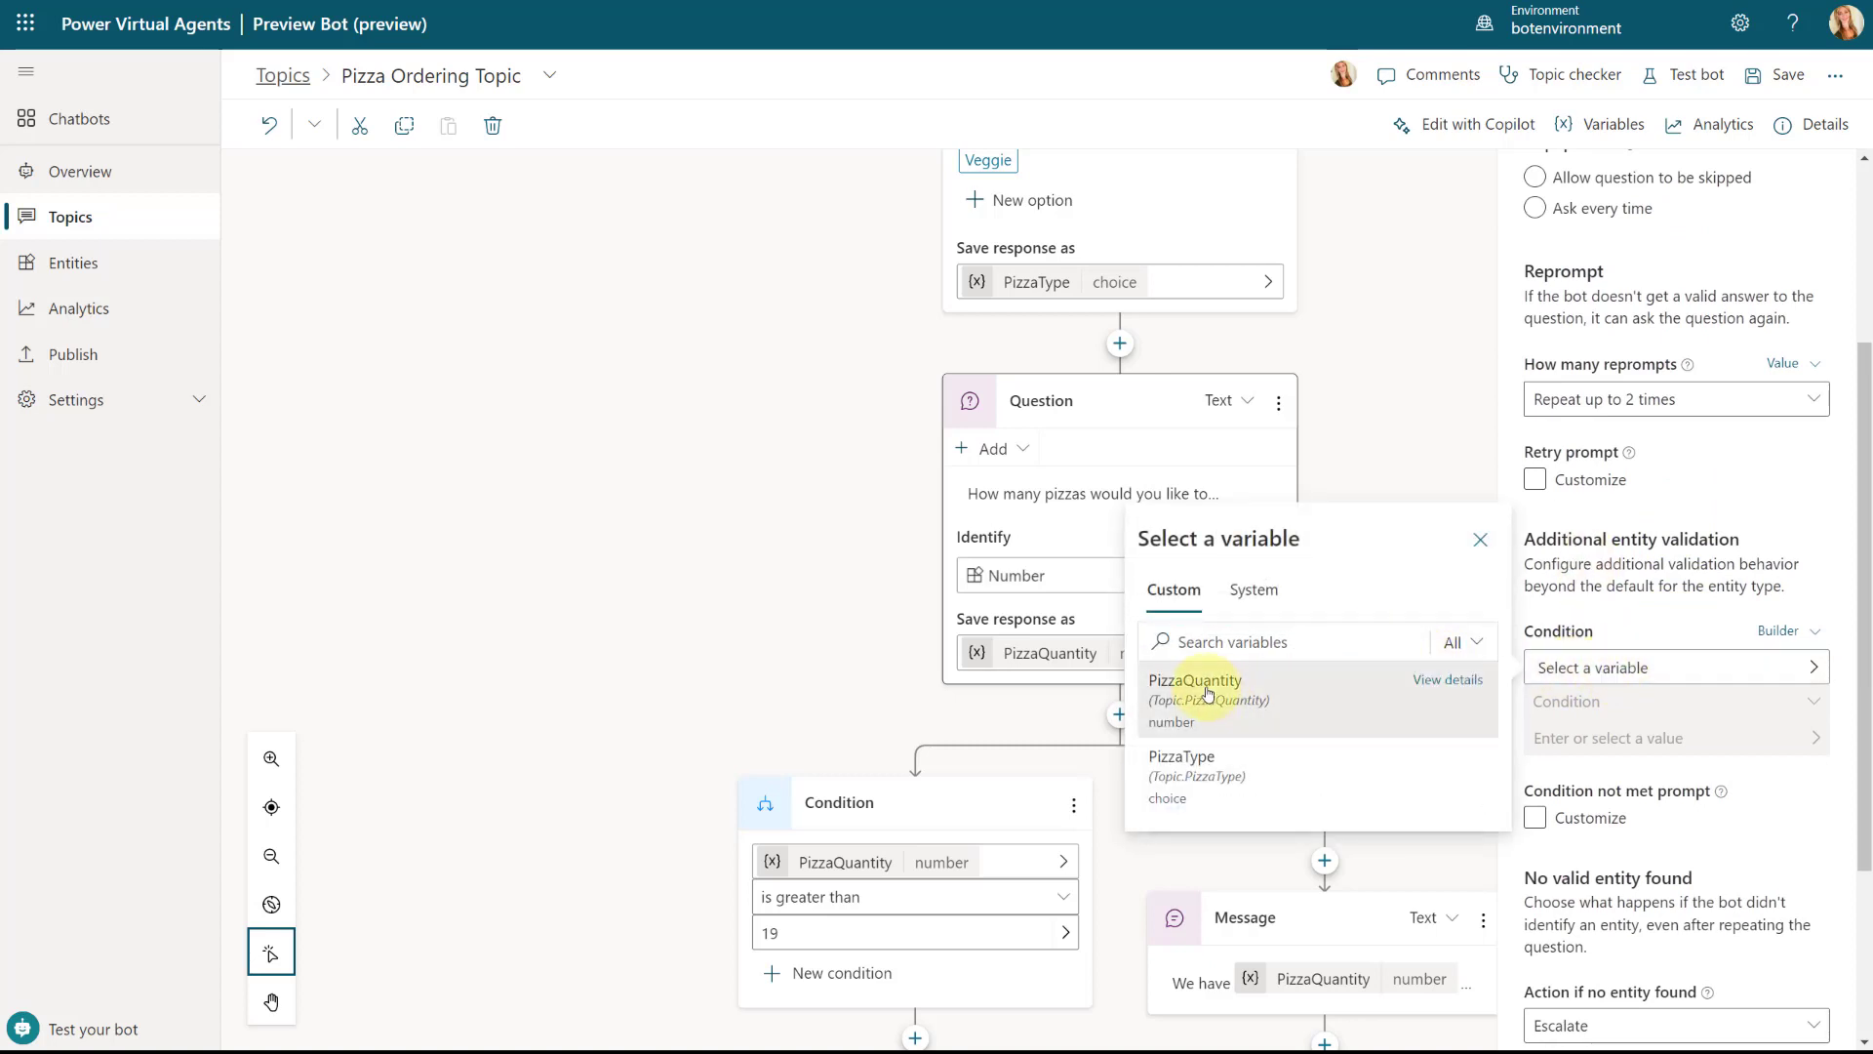
left_click(1202, 683)
- Require PizzaQuantity greater than or equal to 20, leaving the custom not-met prompt off
left_click(1812, 701)
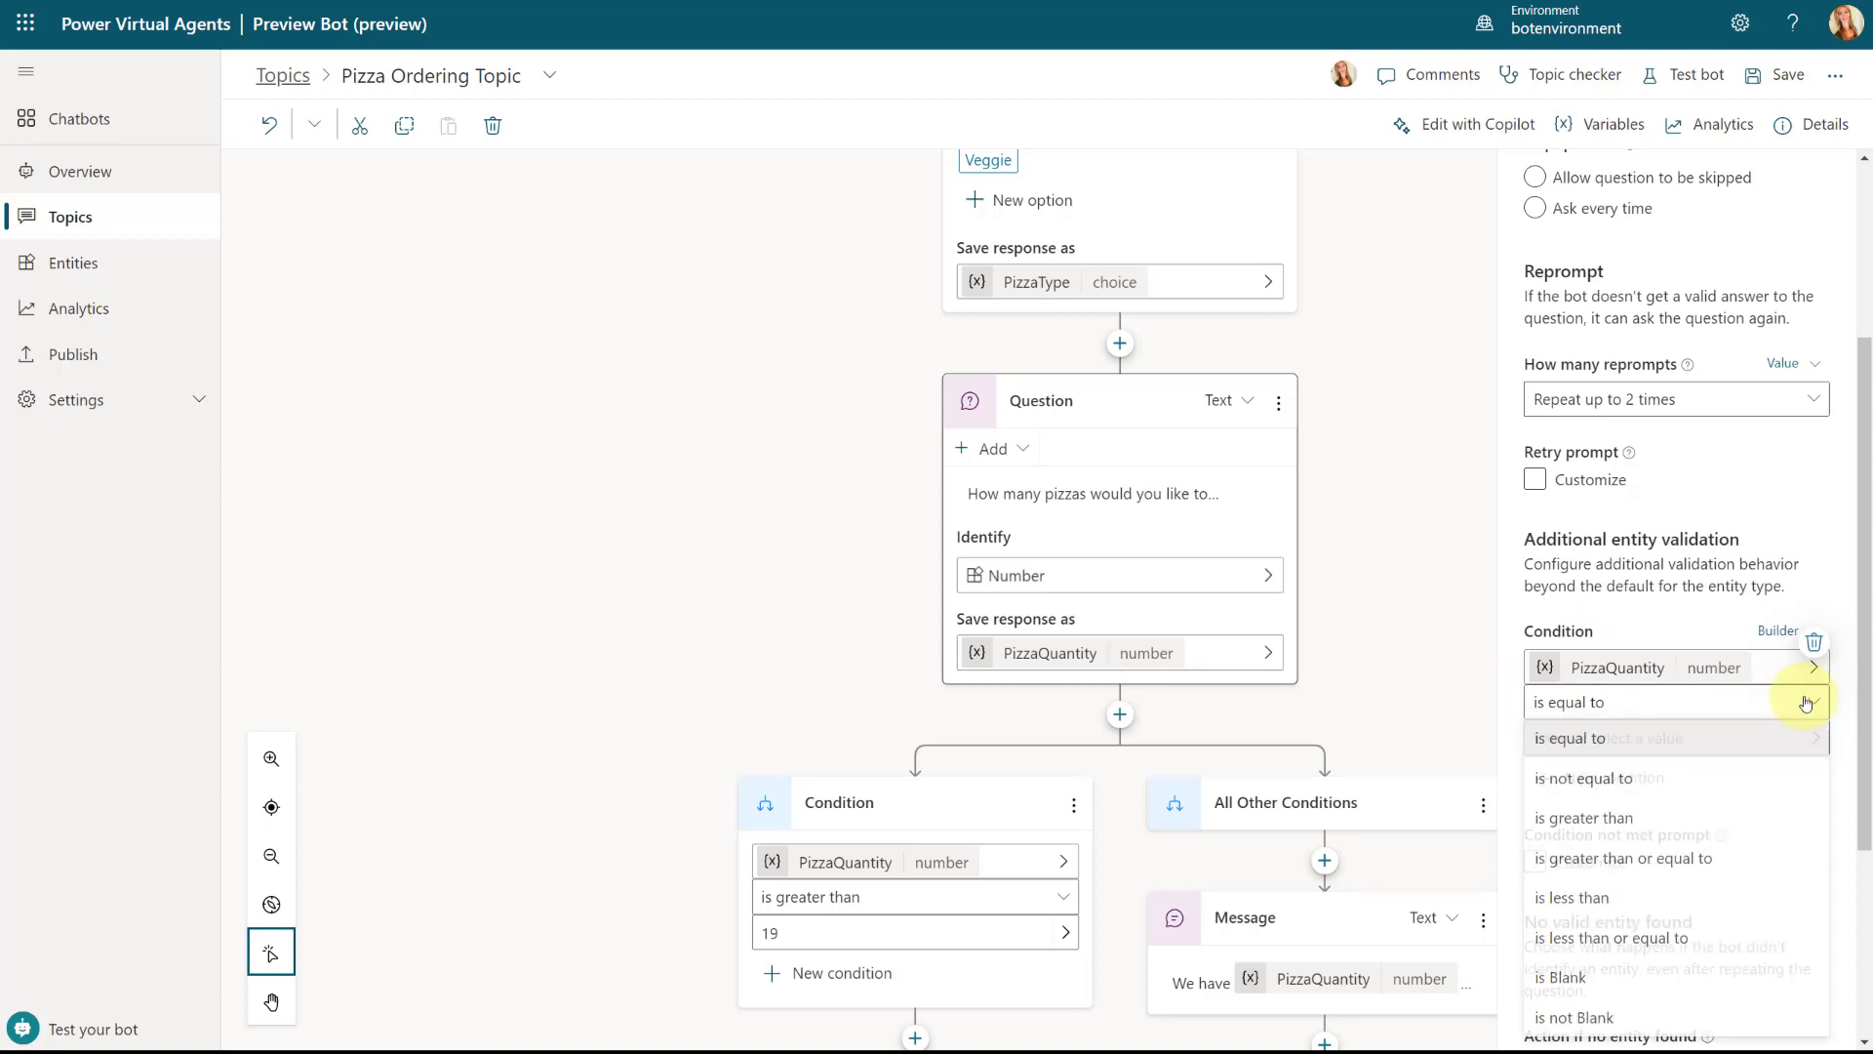
left_click(1717, 860)
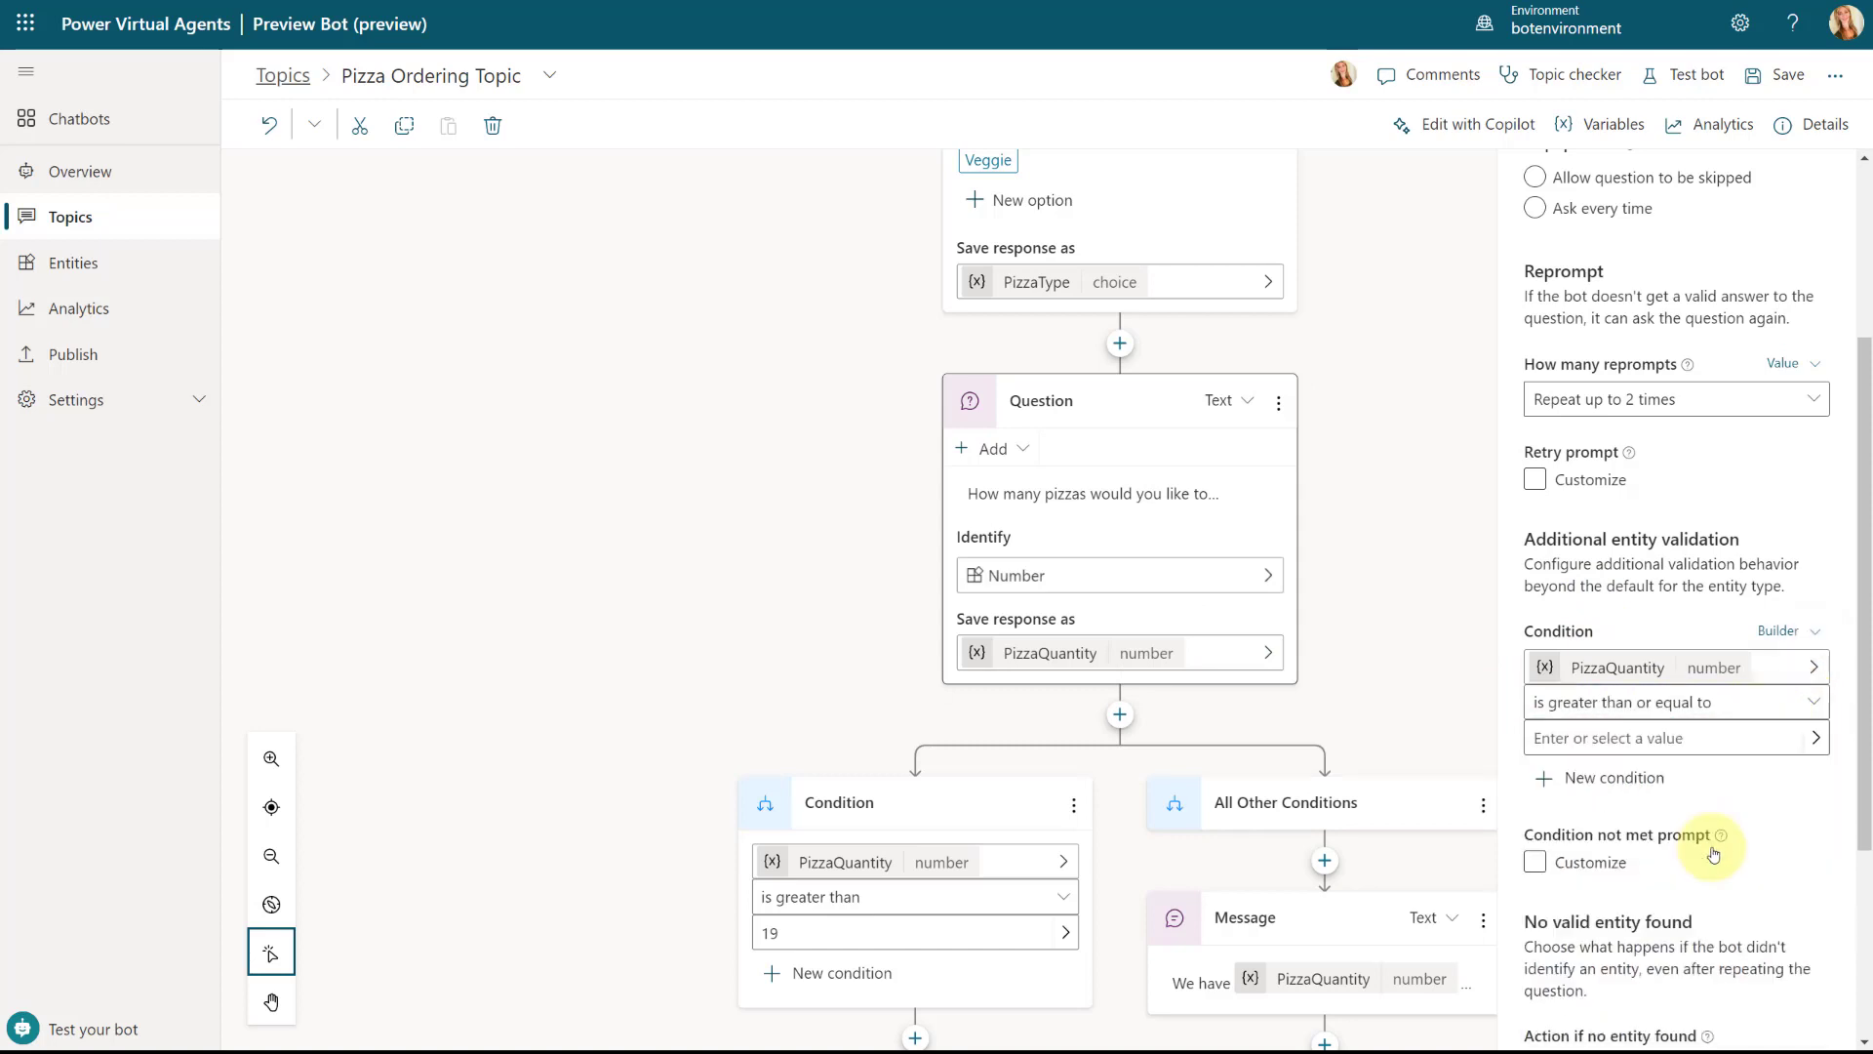
left_click(1599, 742)
type("20")
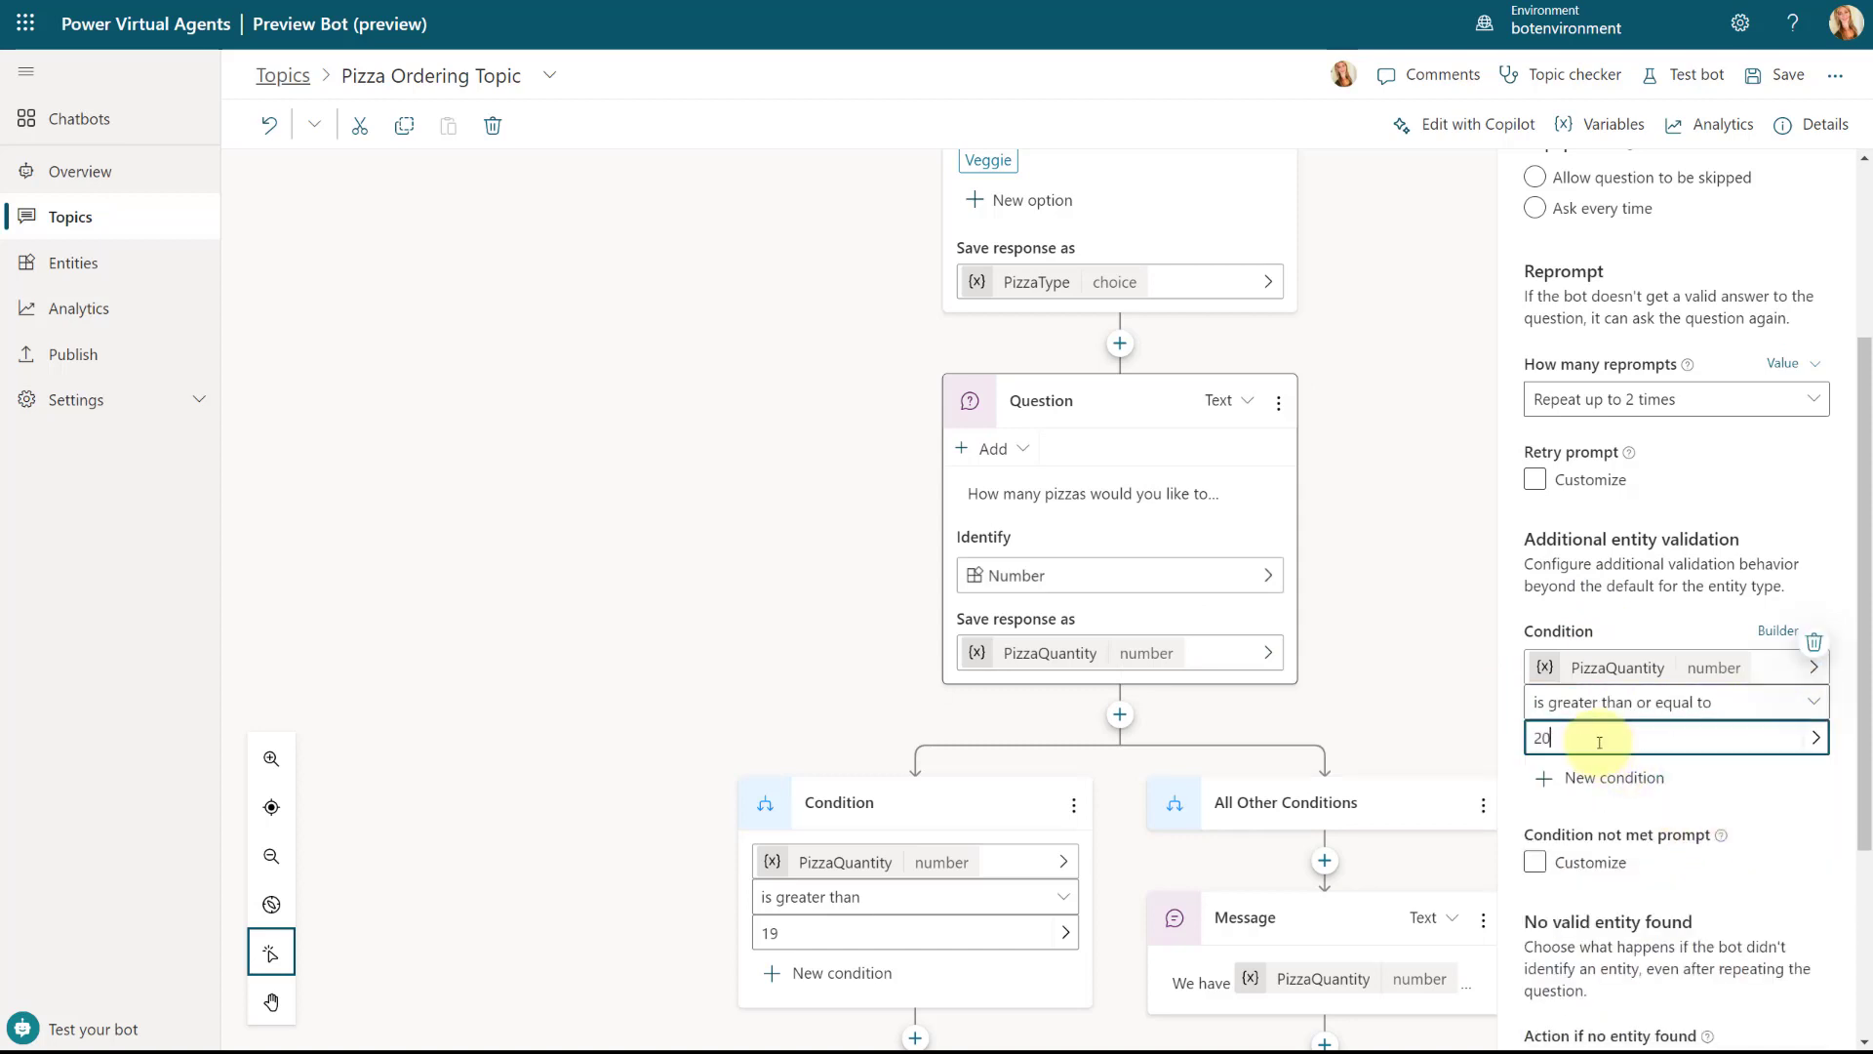
left_click(1612, 821)
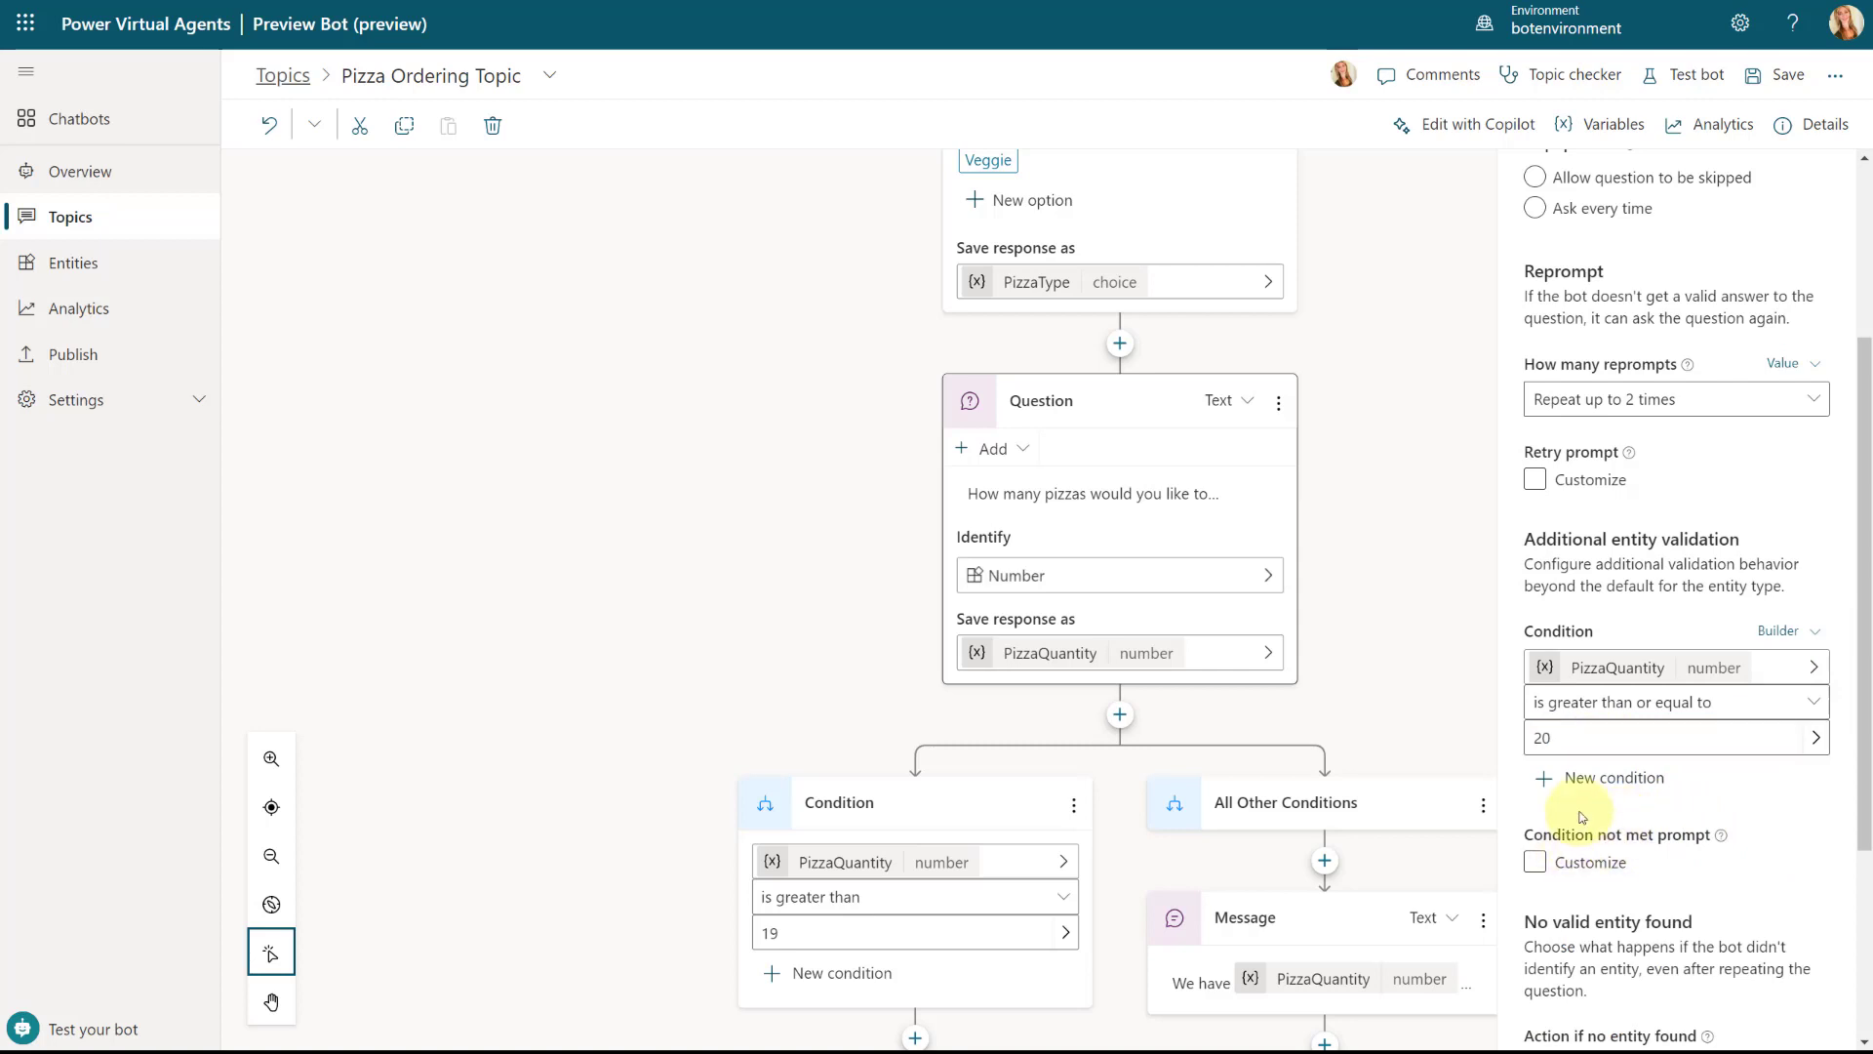
mouse_move(1724, 835)
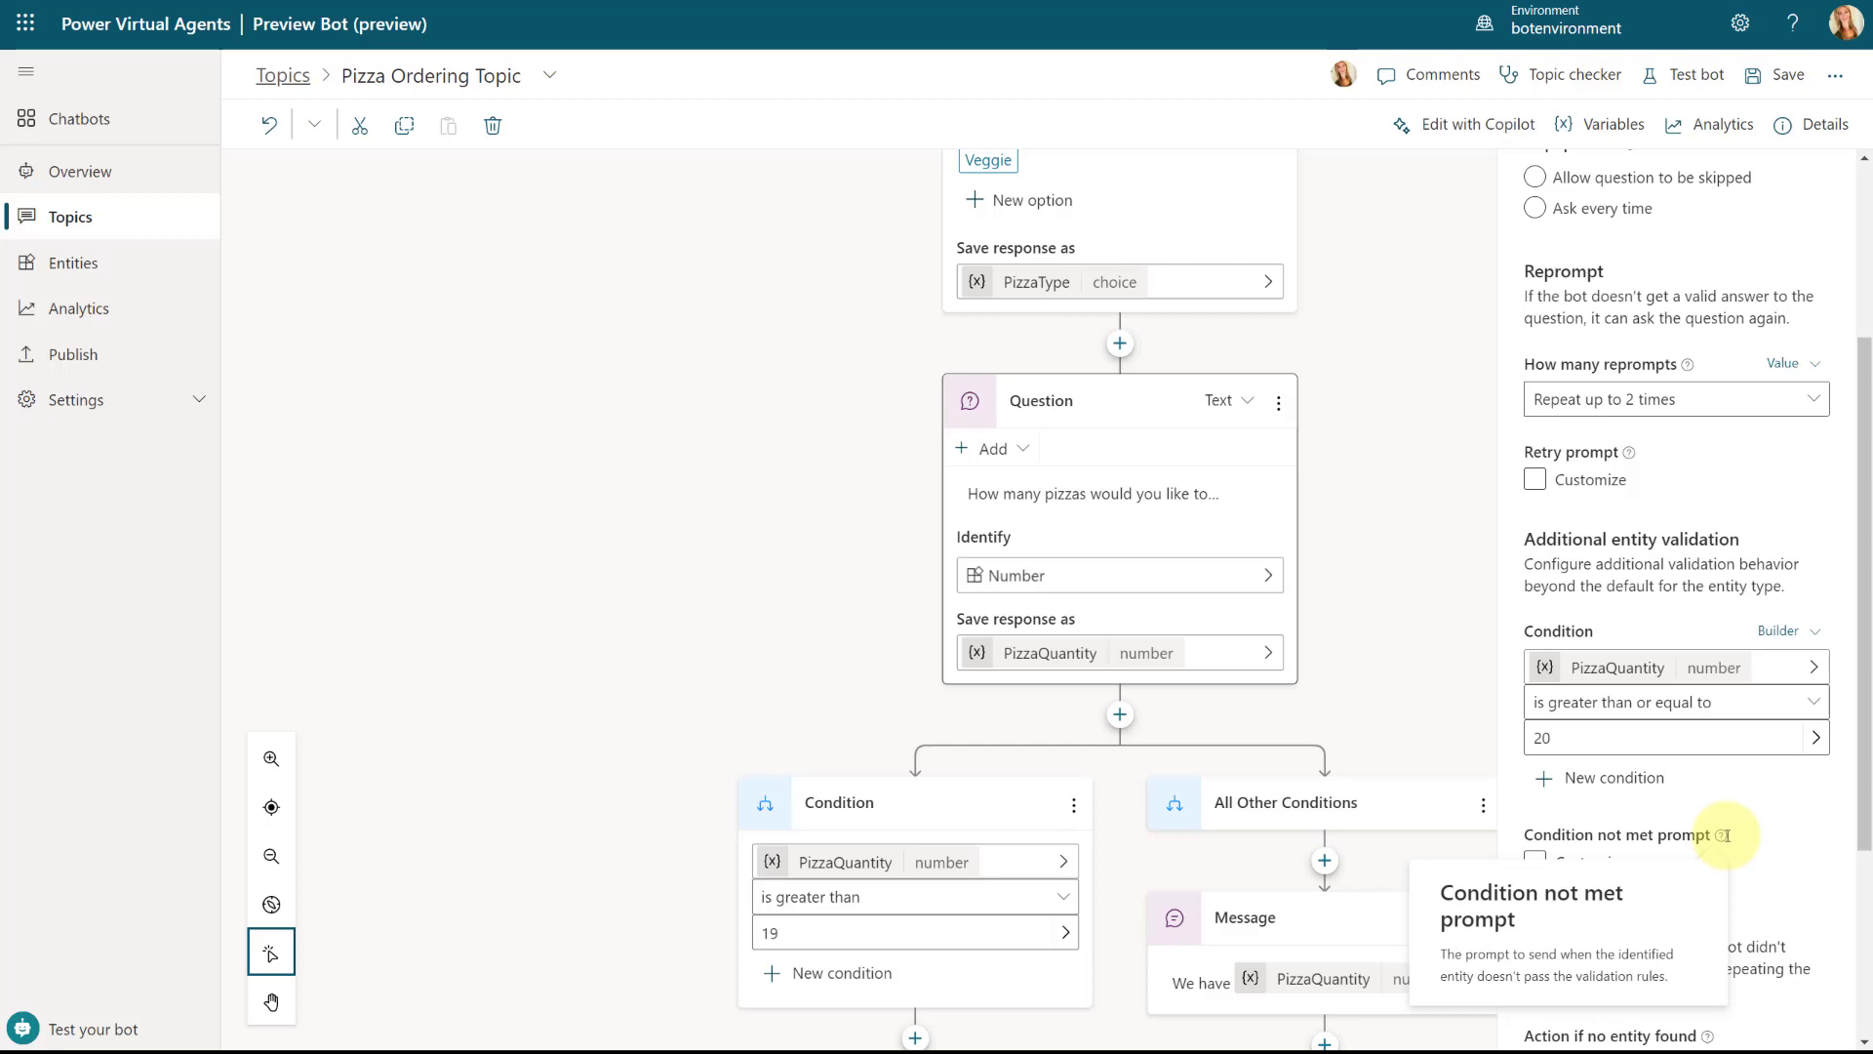
left_click(1633, 869)
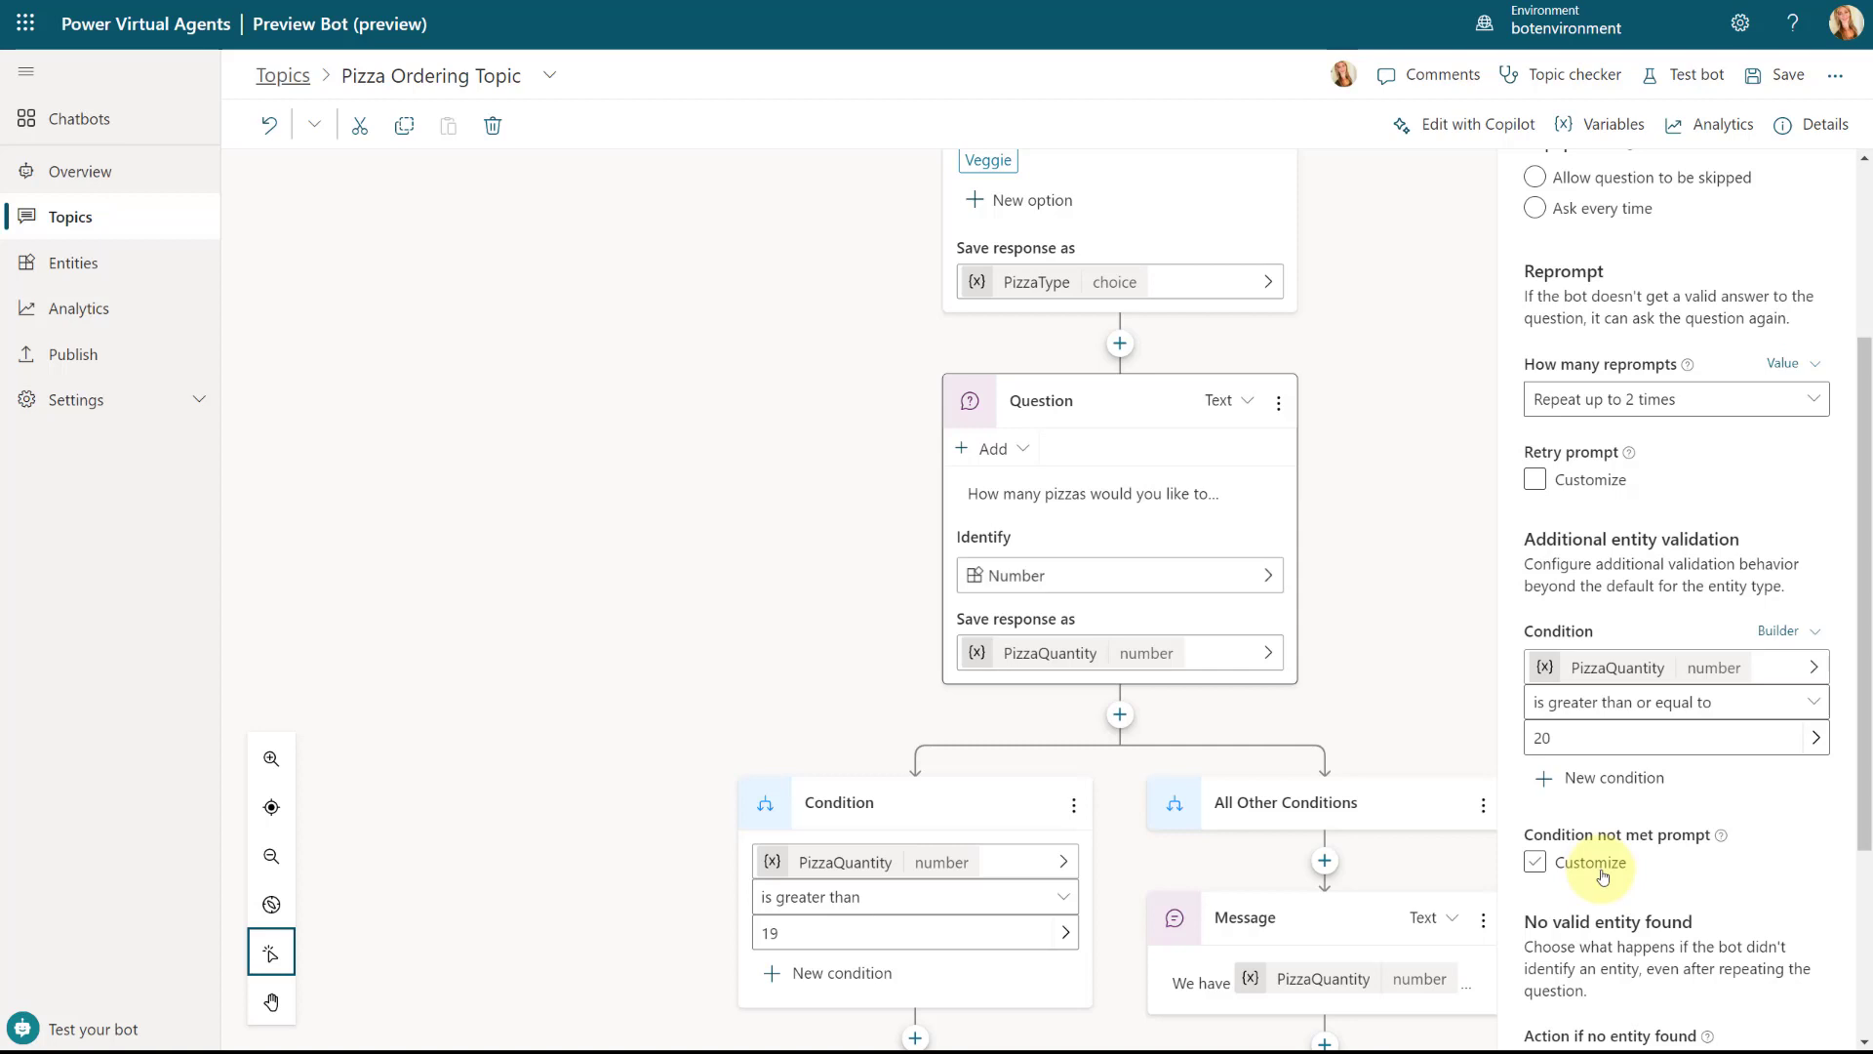
left_click(1603, 876)
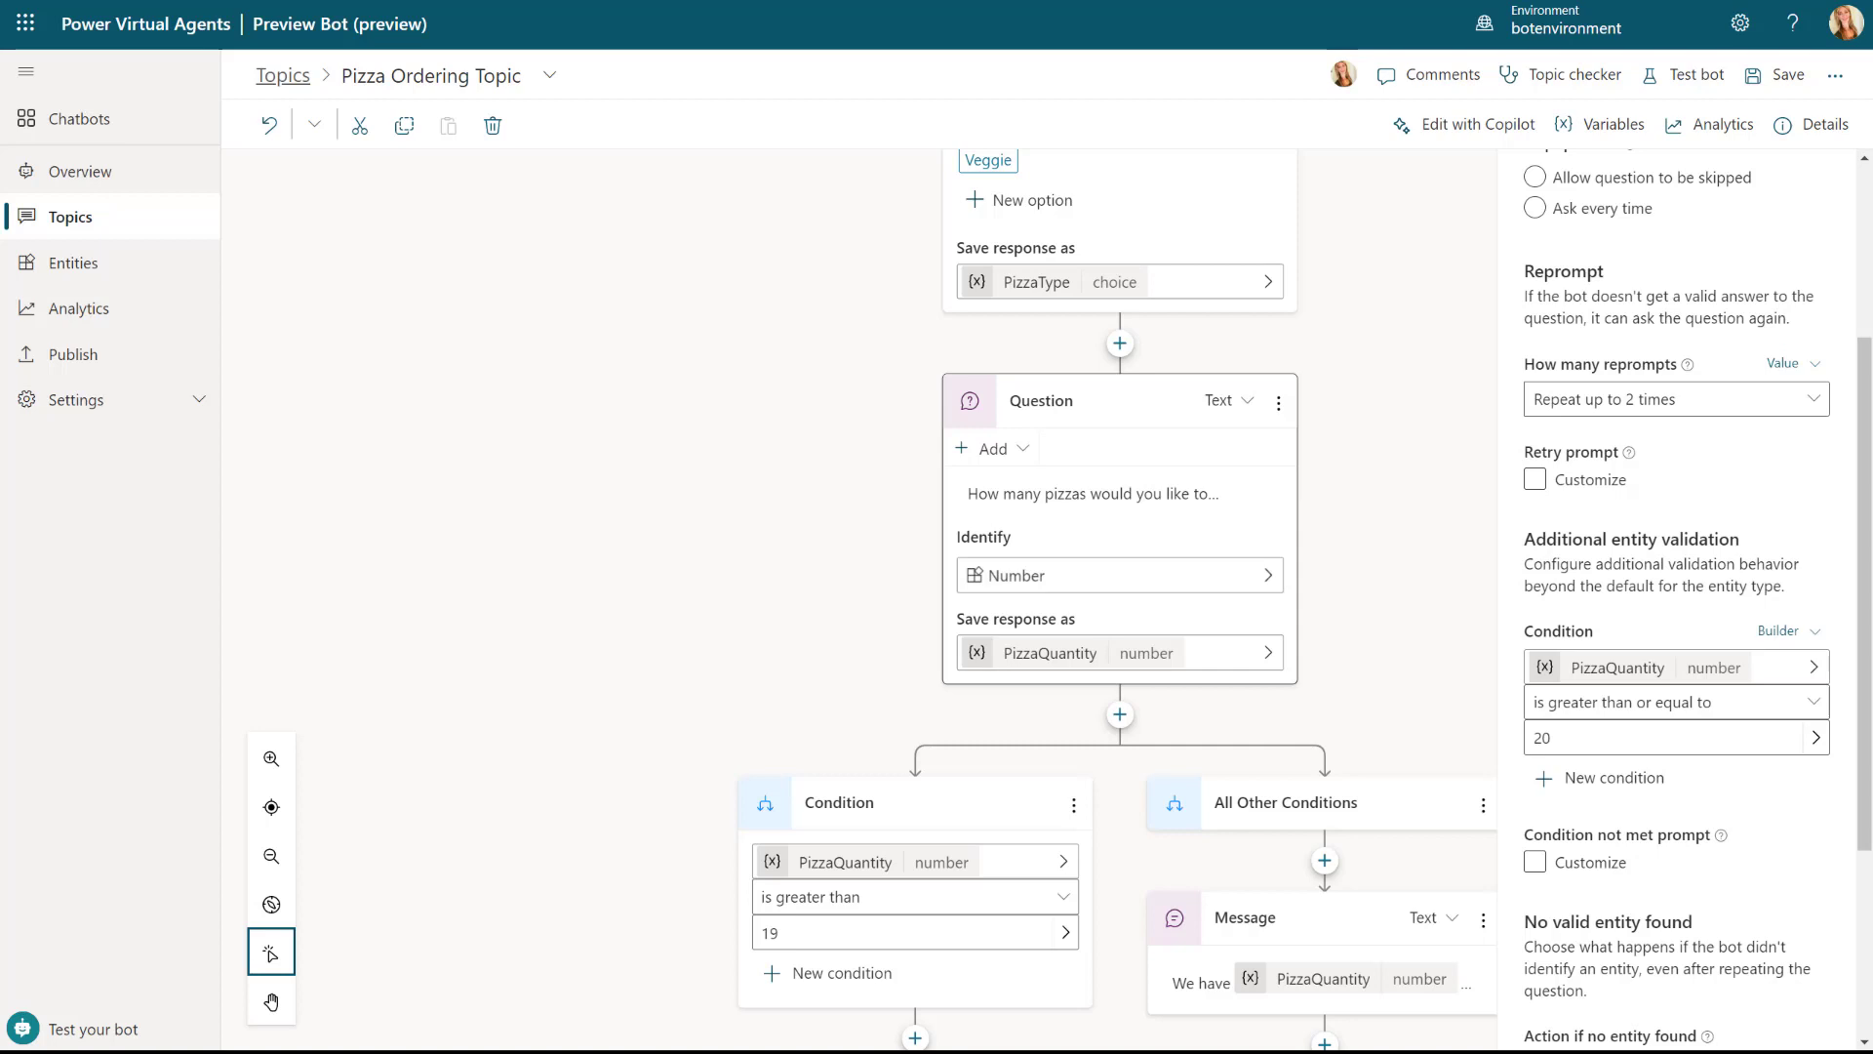
- Switch the validation condition to Formula, giving Topic.PizzaQuantity >= 20
left_click(1799, 632)
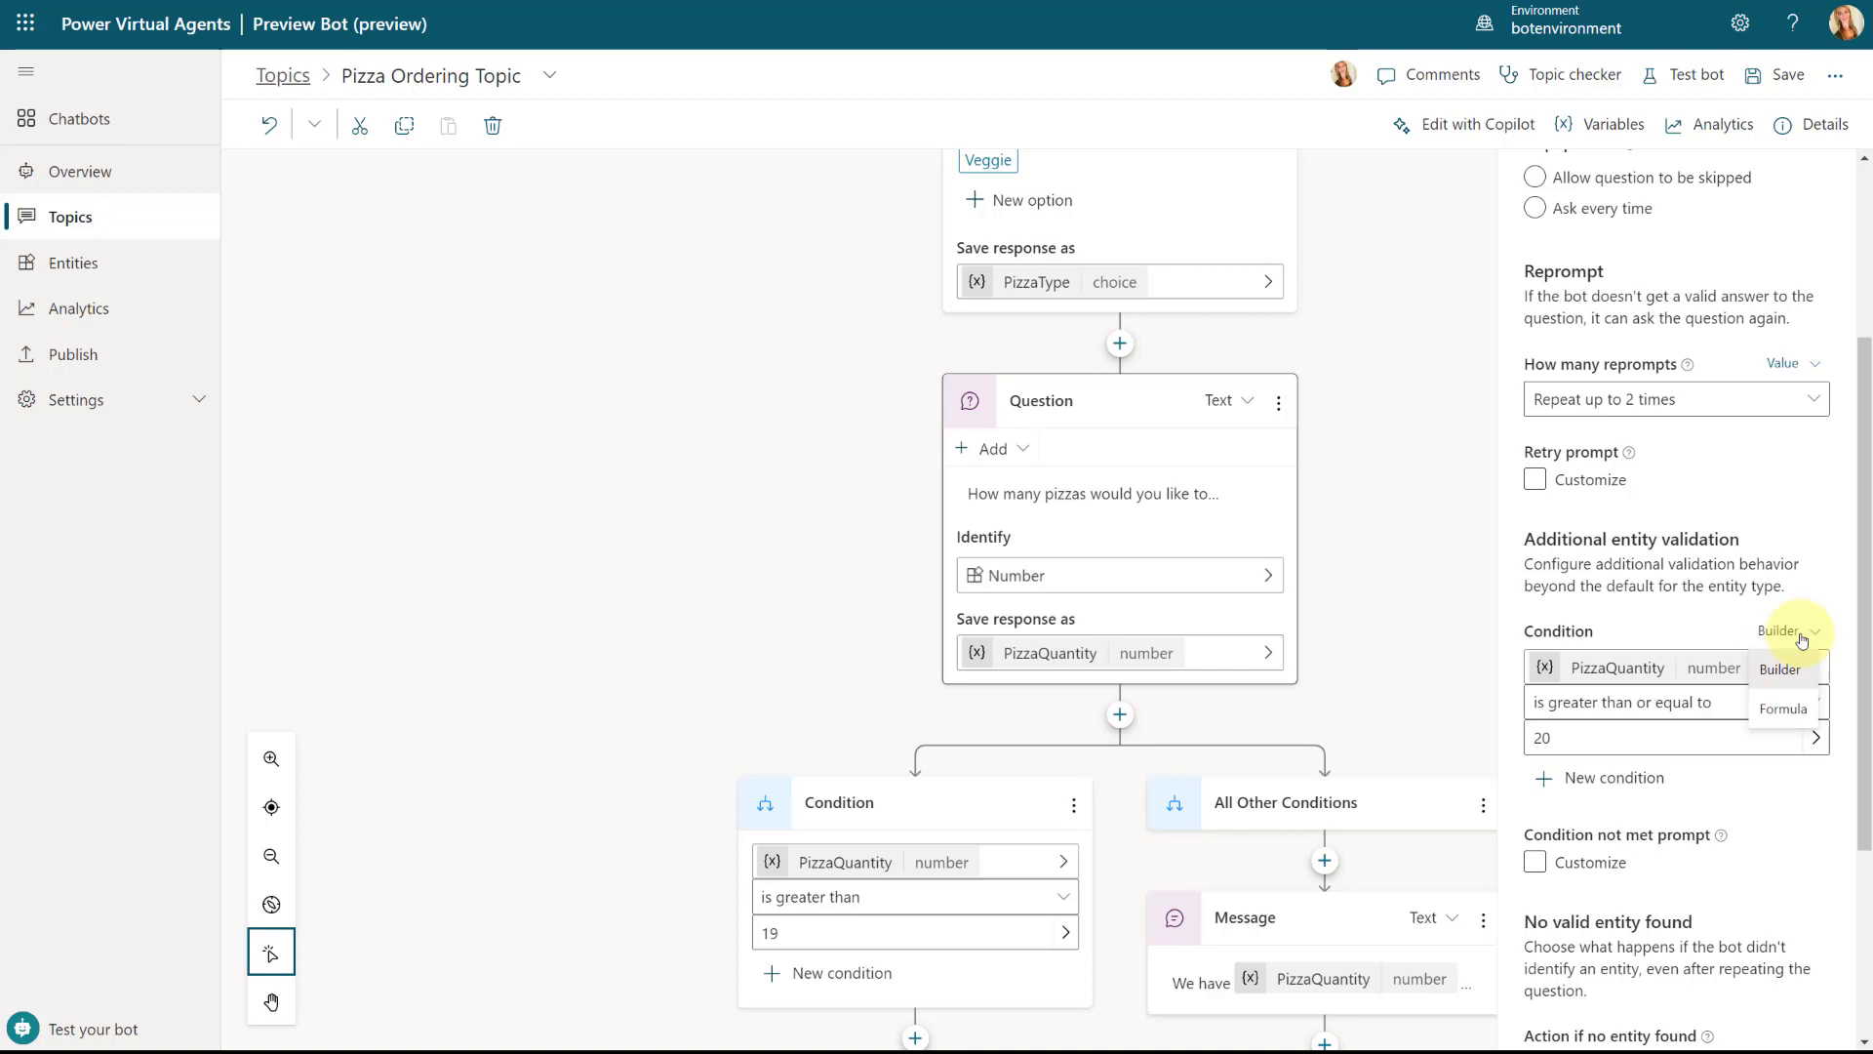
left_click(1783, 708)
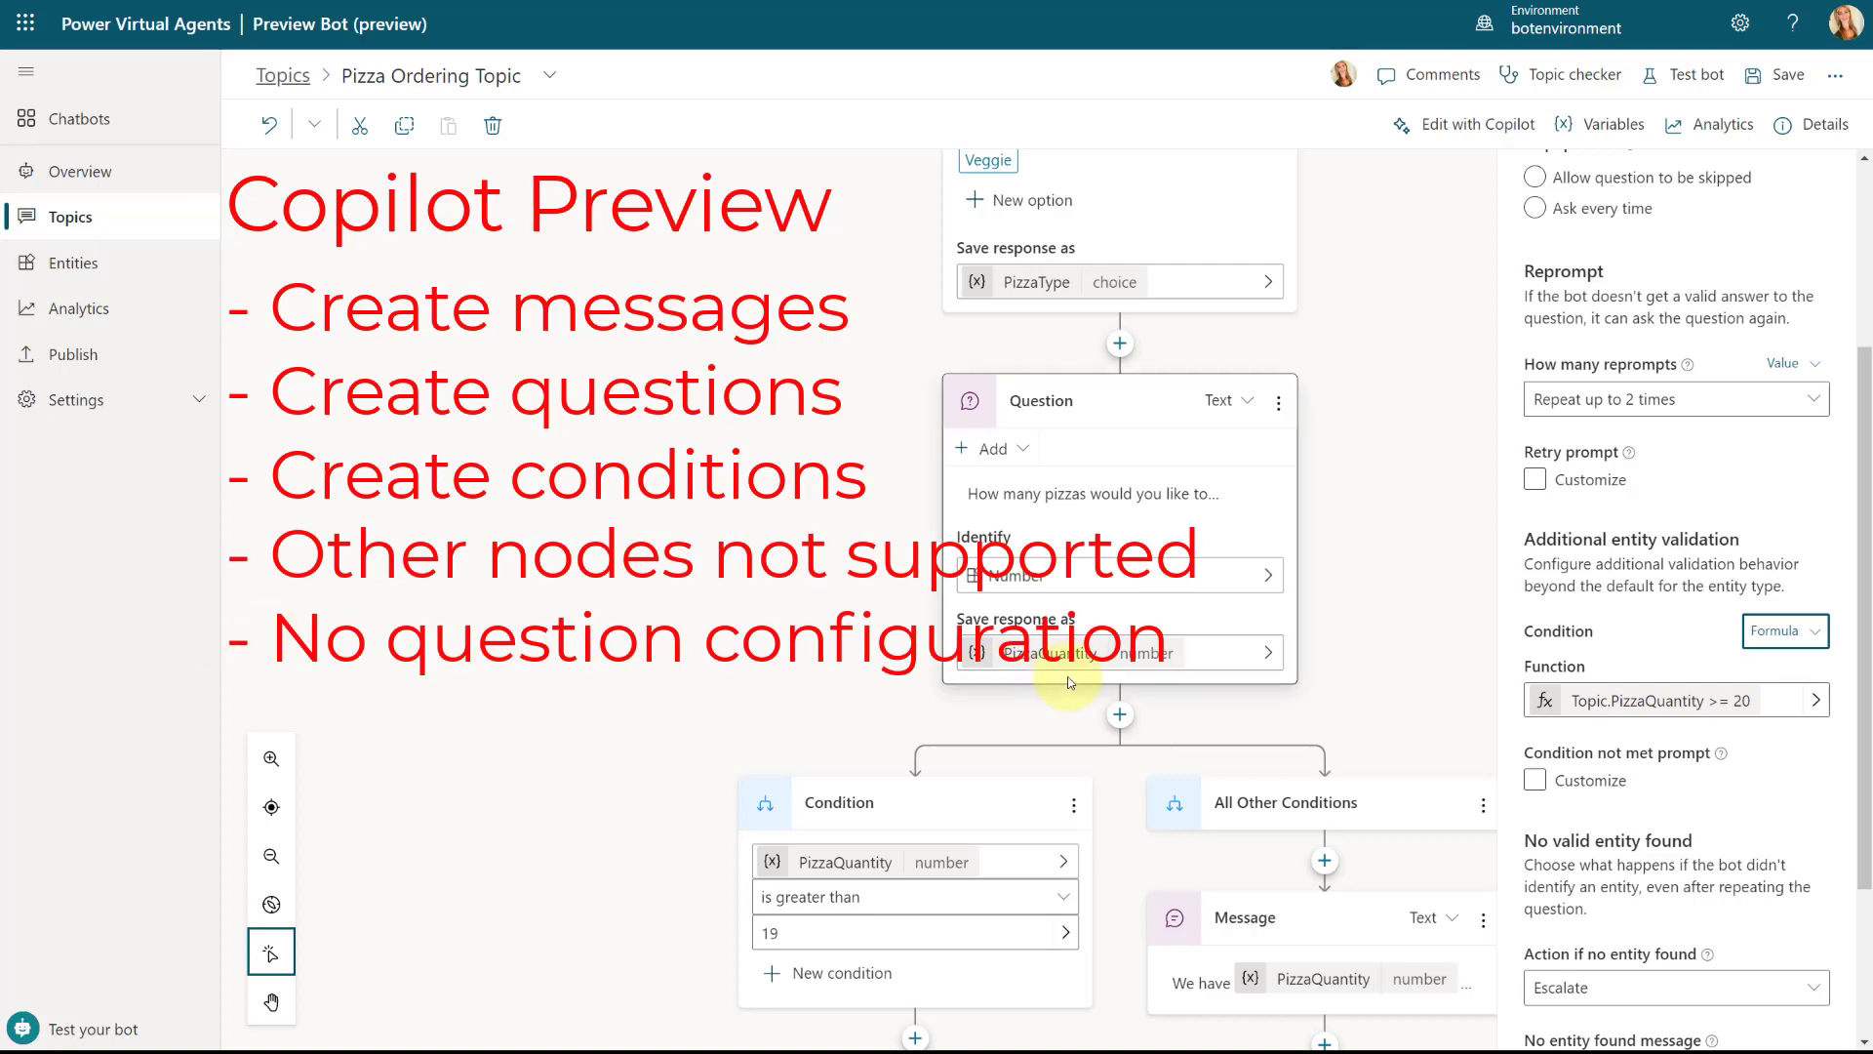
- Open the add-node choices below the quantity question, then dismiss them
left_click(1120, 715)
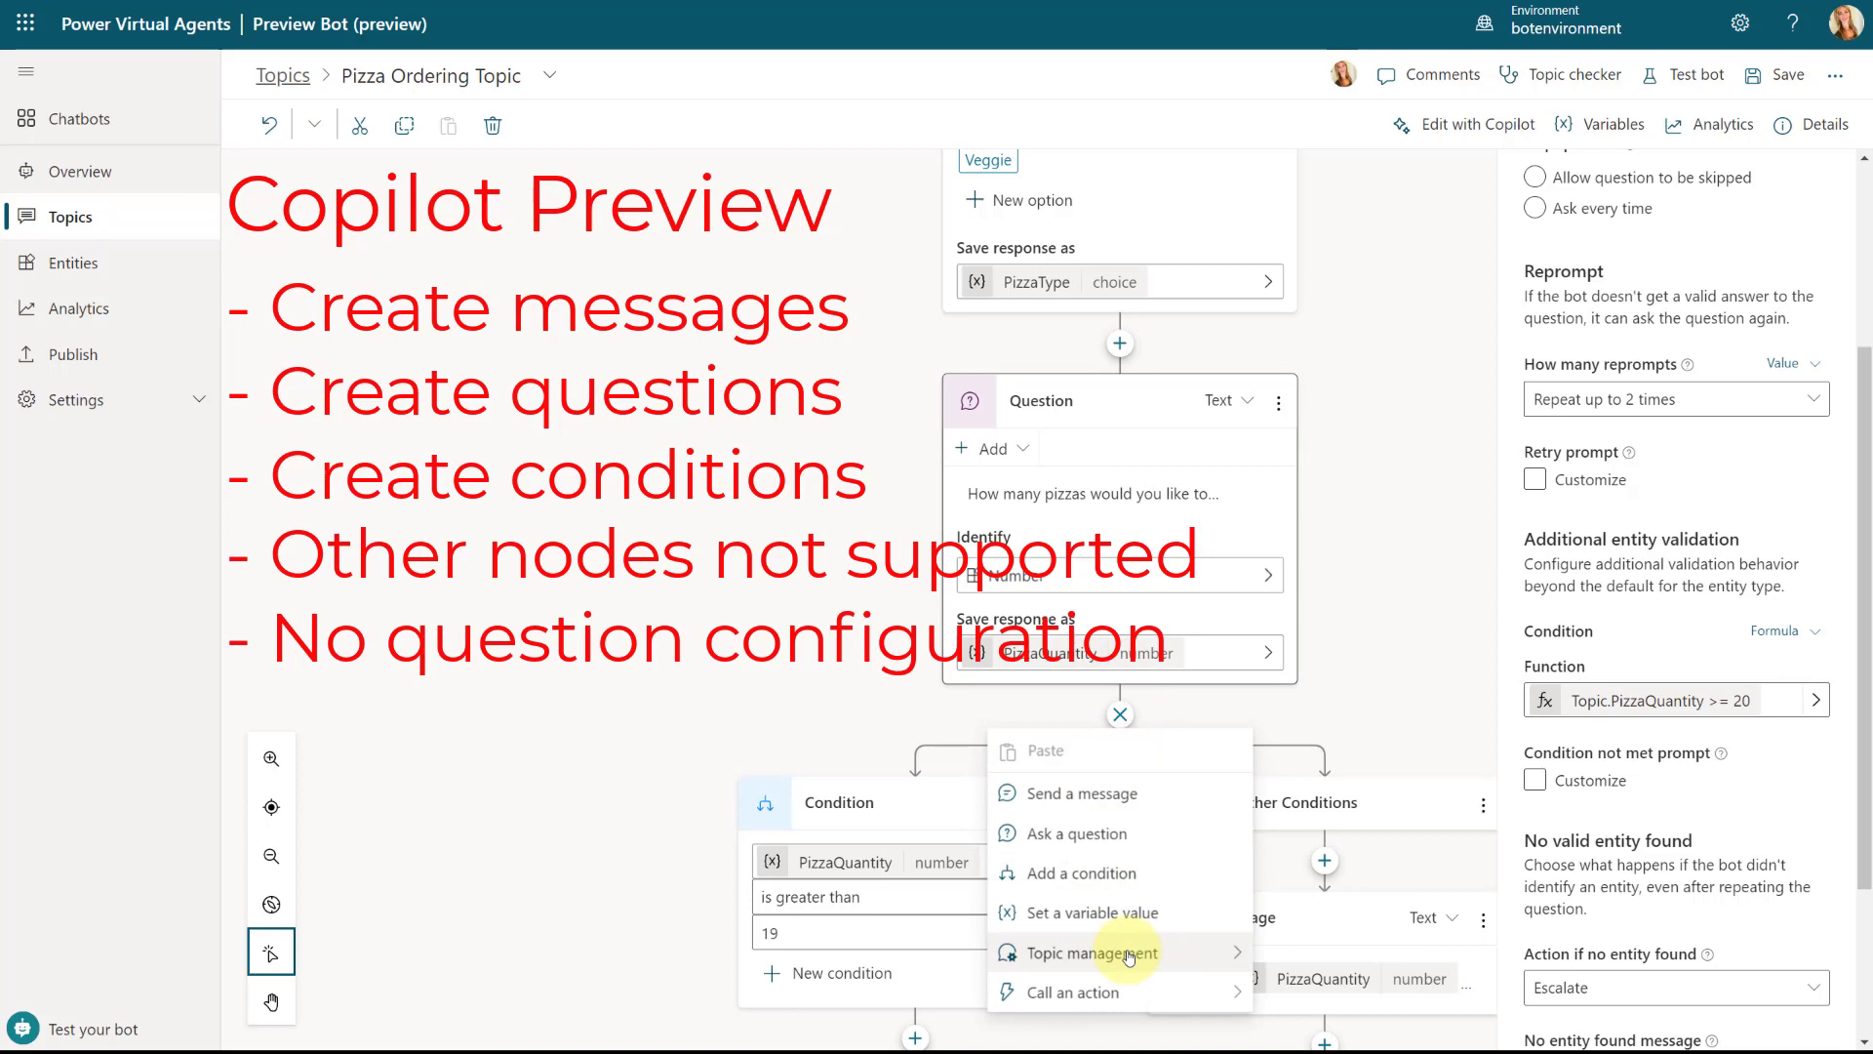
mouse_move(1138, 956)
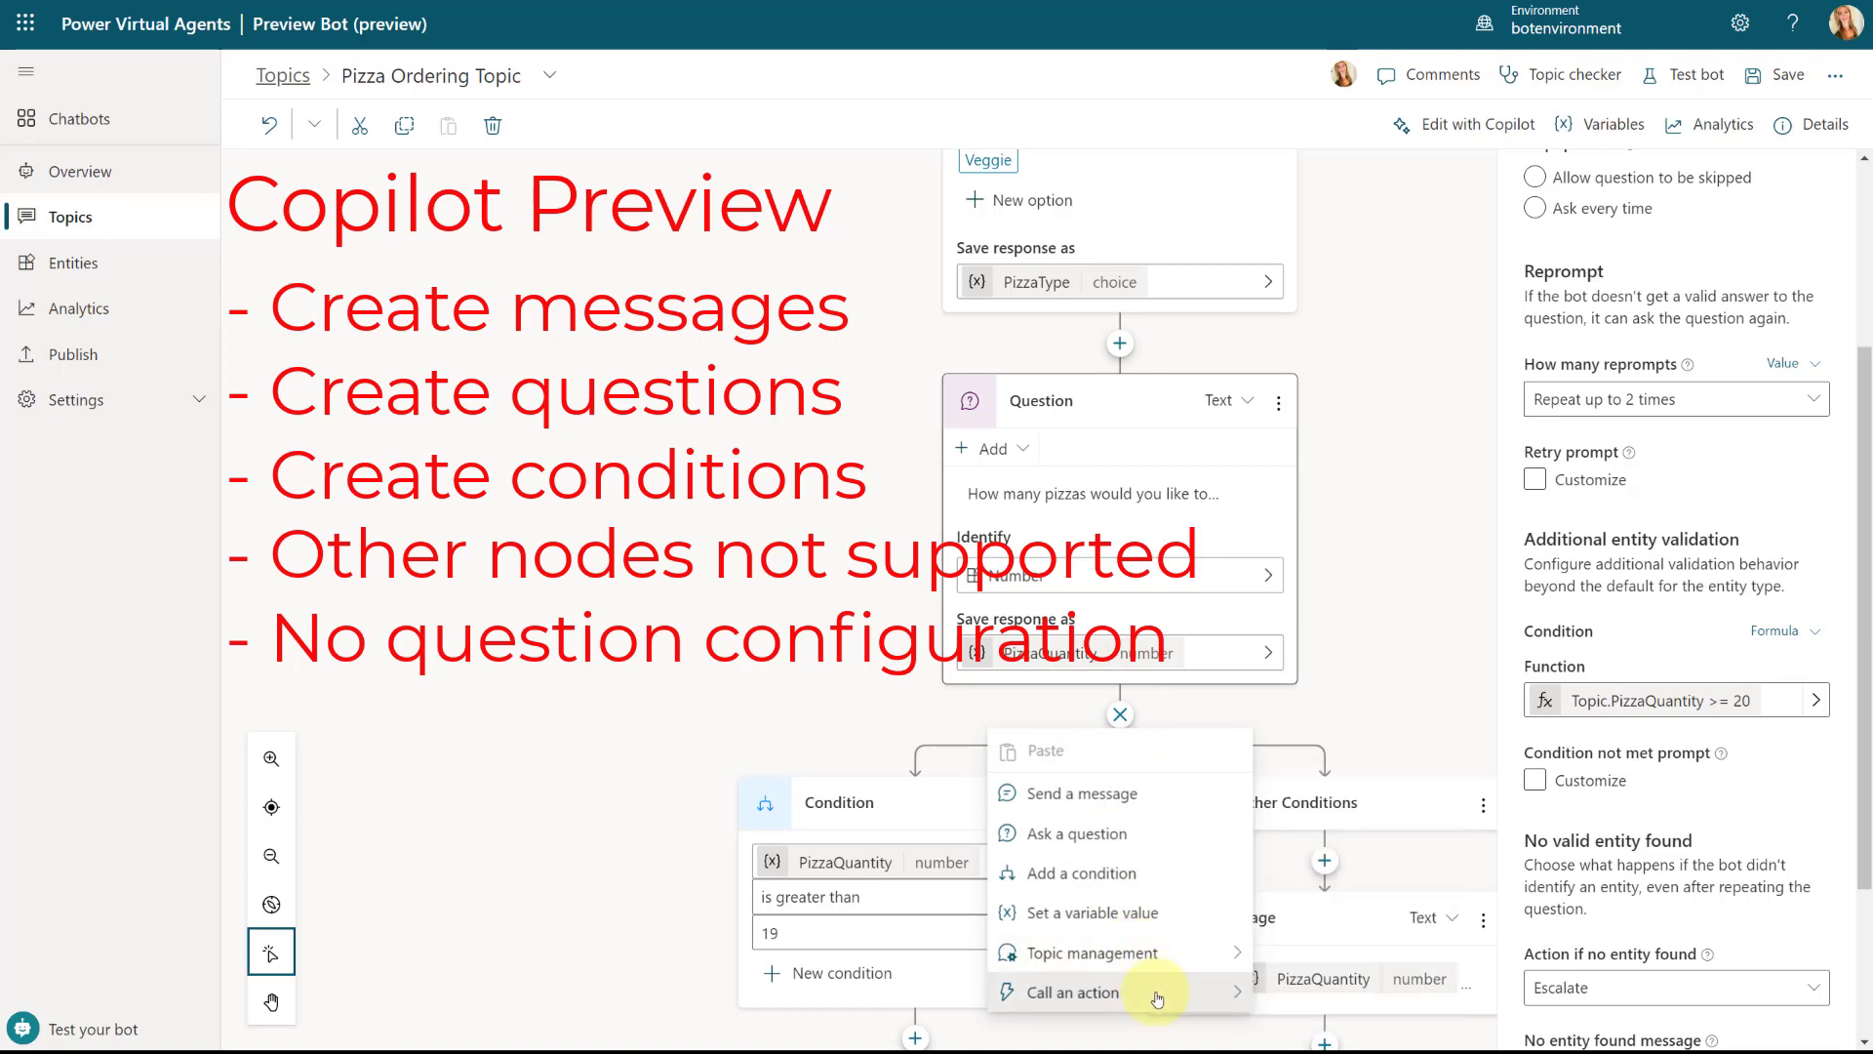
left_click(588, 546)
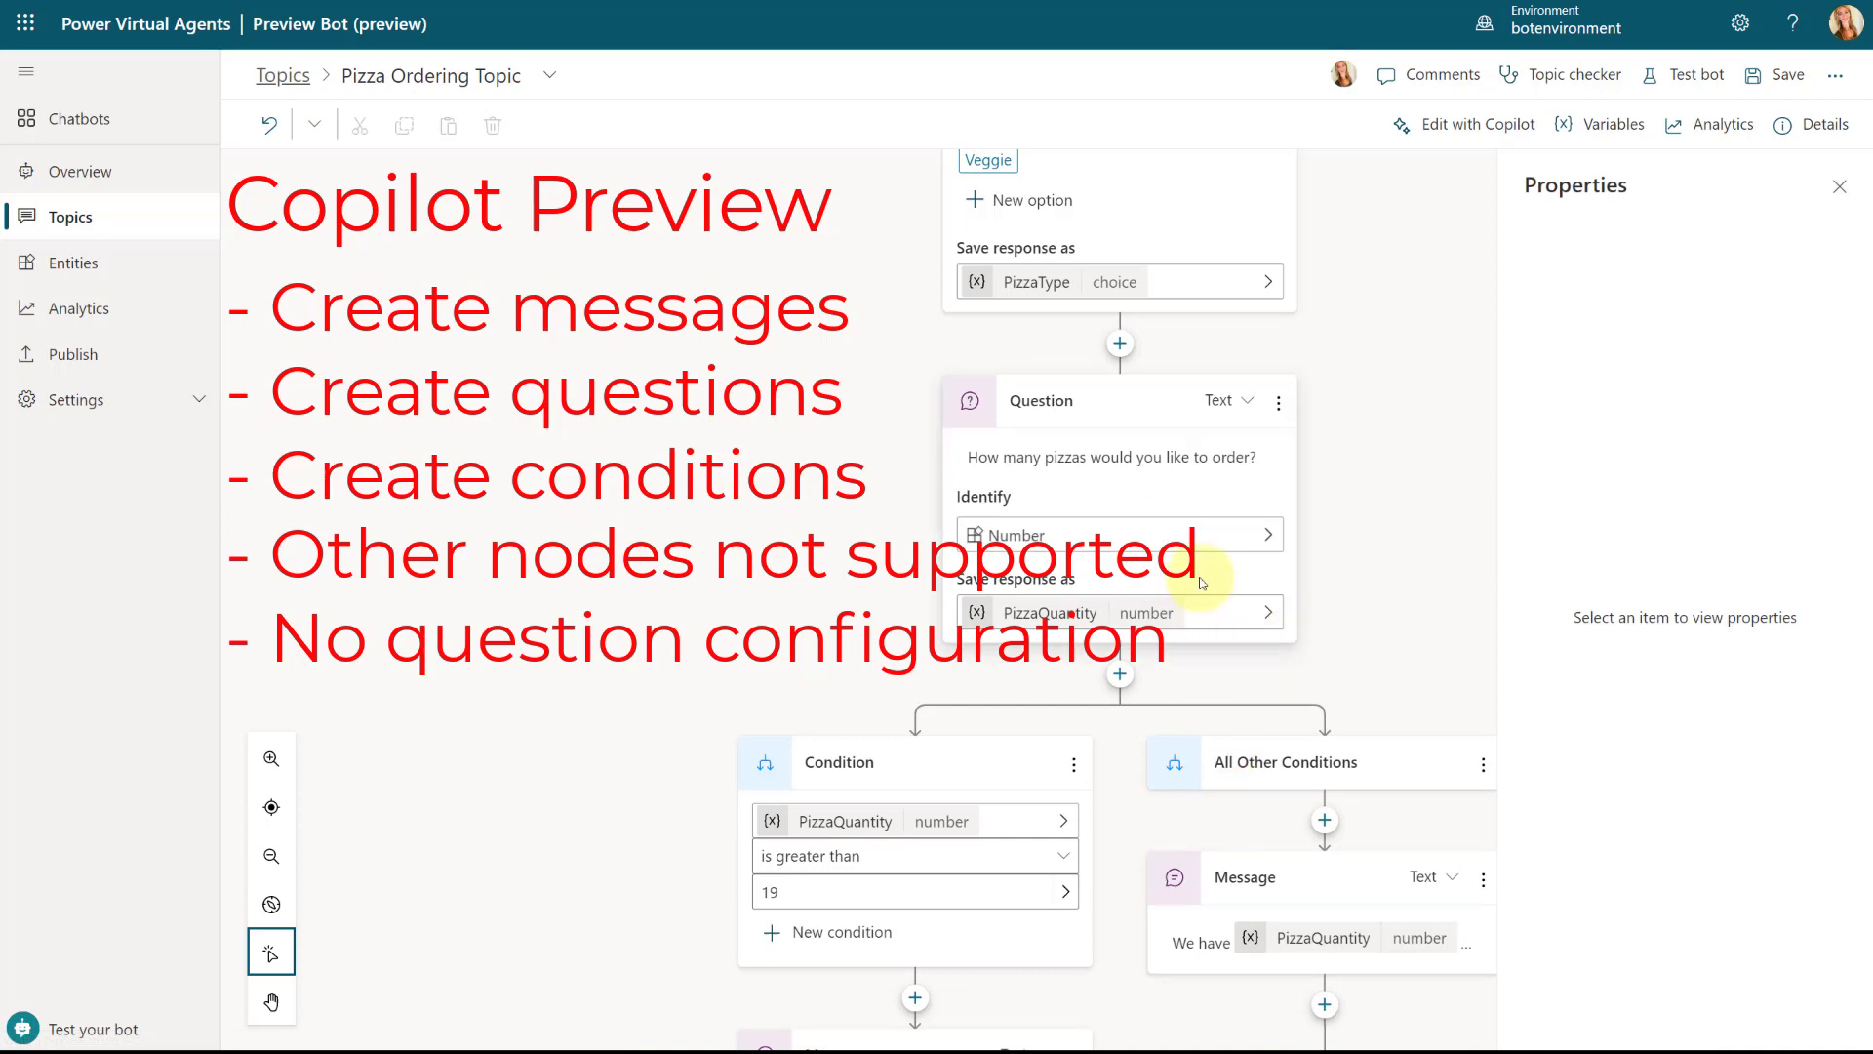
- Reopen the quantity question's behavior settings and scroll to its reprompt and validation condition
left_click(1167, 482)
left_click(1575, 288)
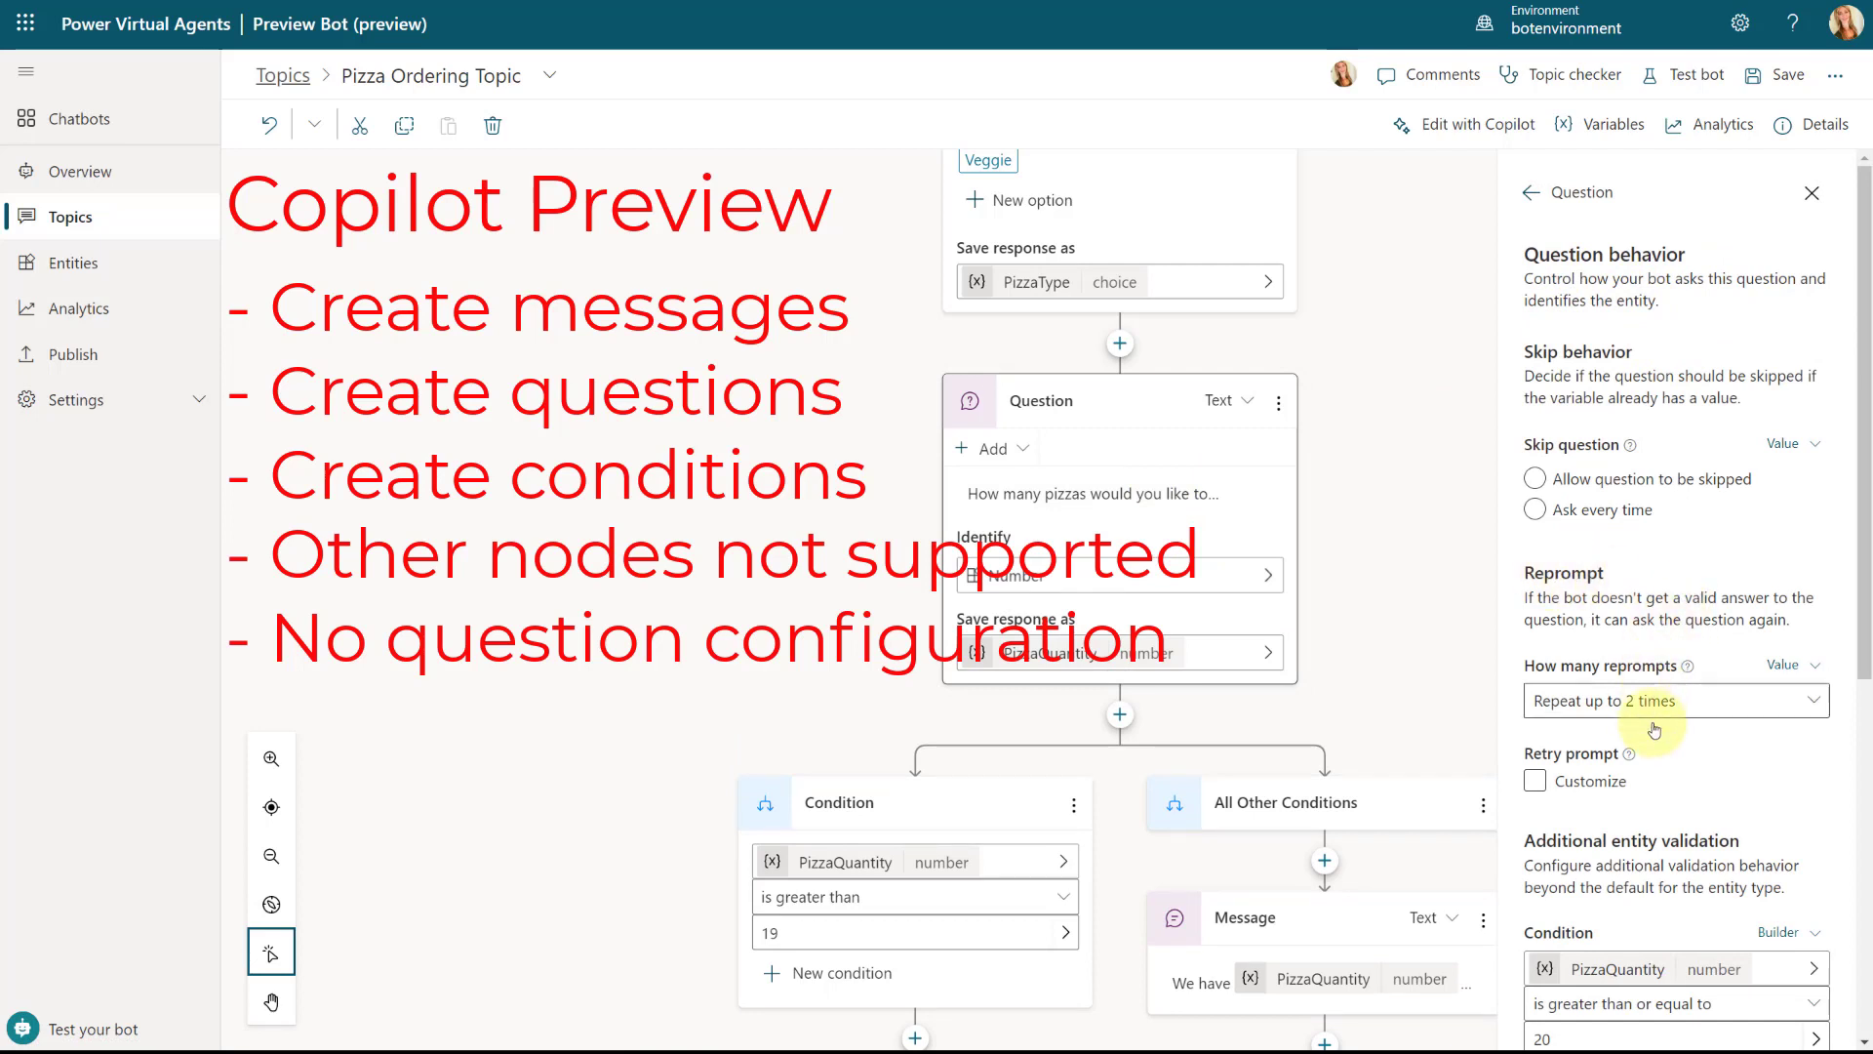
left_click(1590, 780)
scroll(1659, 789, "down", 1)
scroll(1658, 788, "down", 1)
scroll(1679, 700, "down", 2)
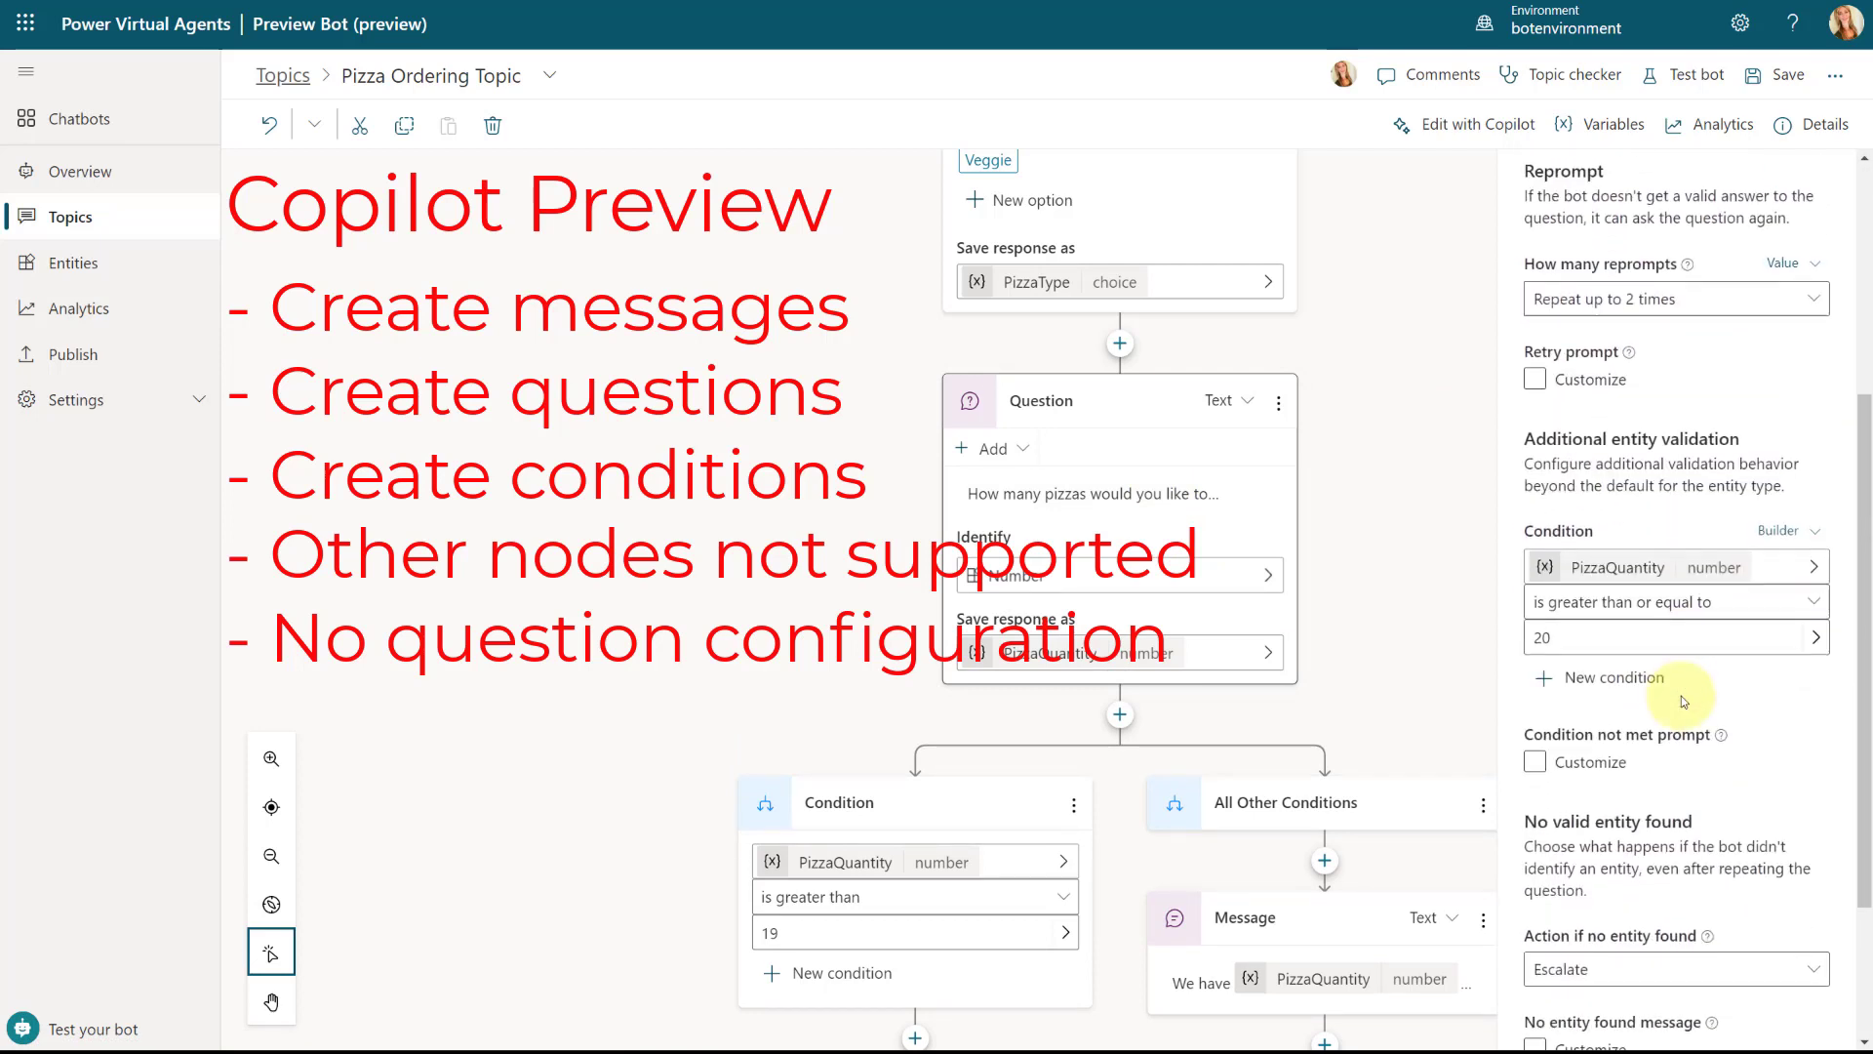
scroll(1683, 701, "down", 1)
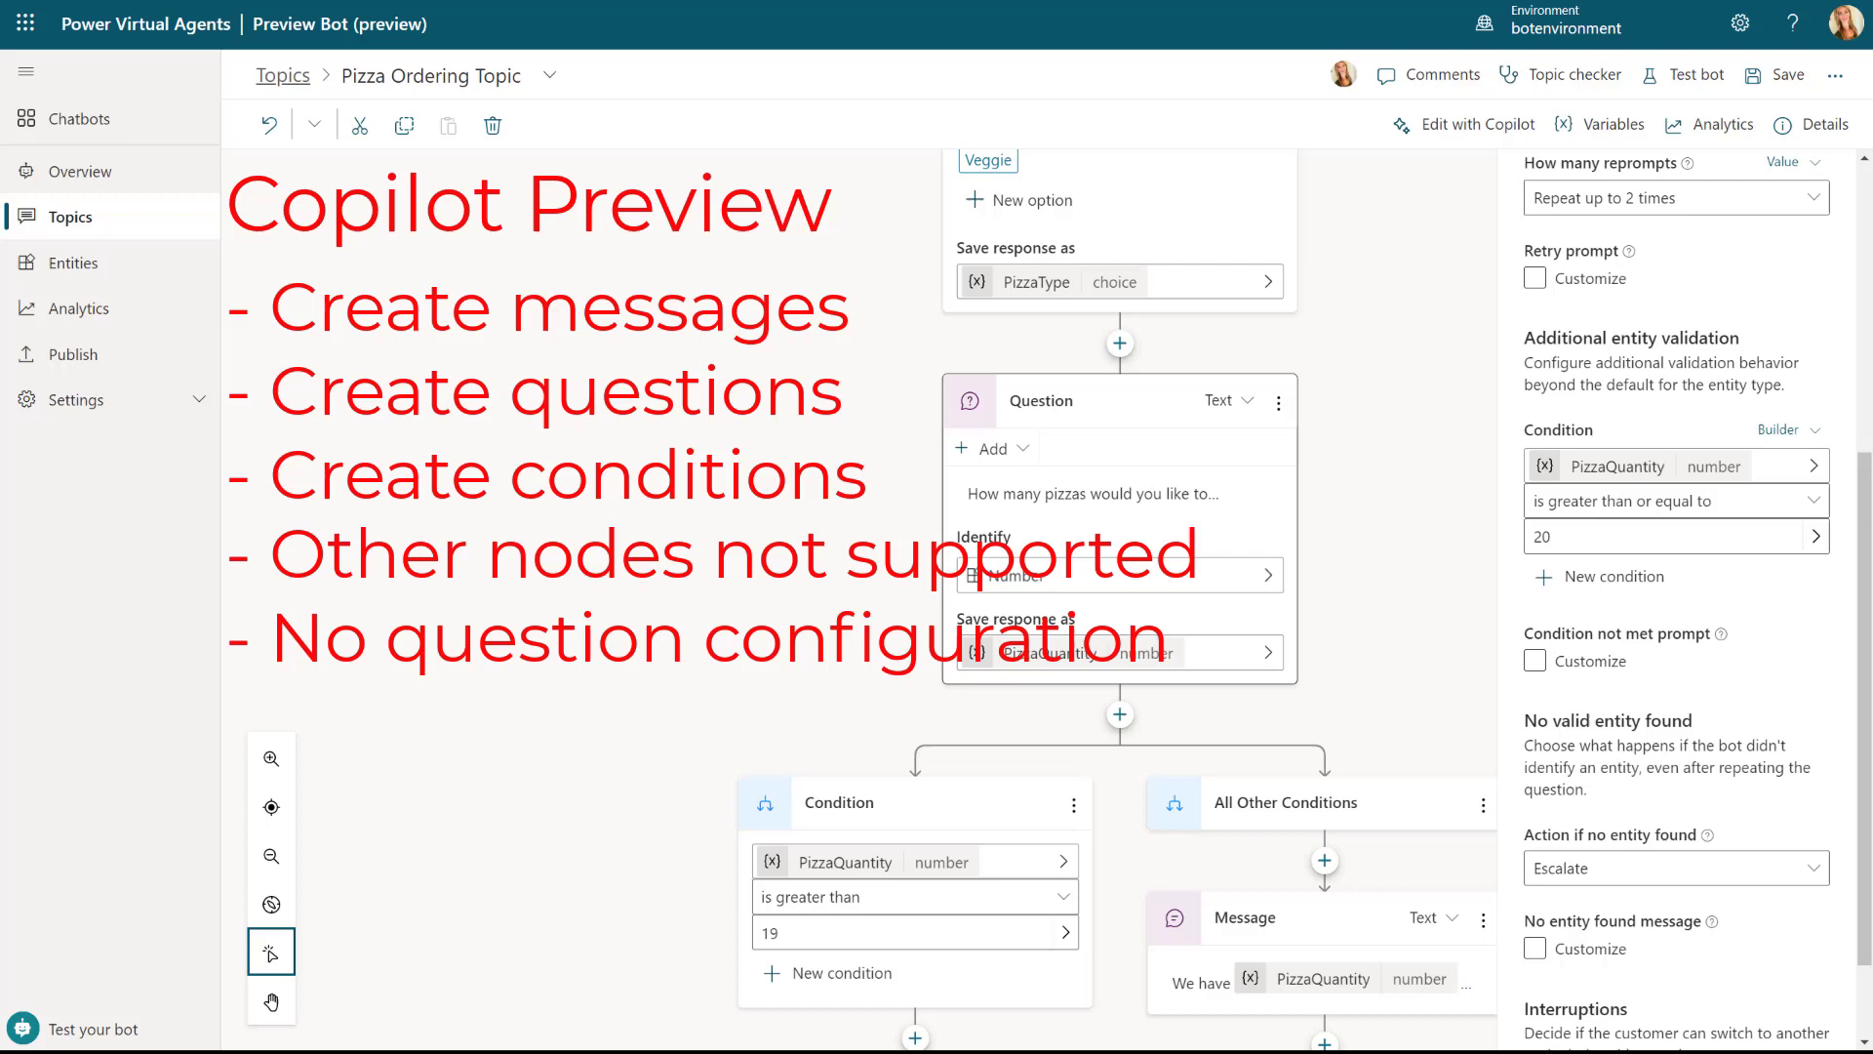